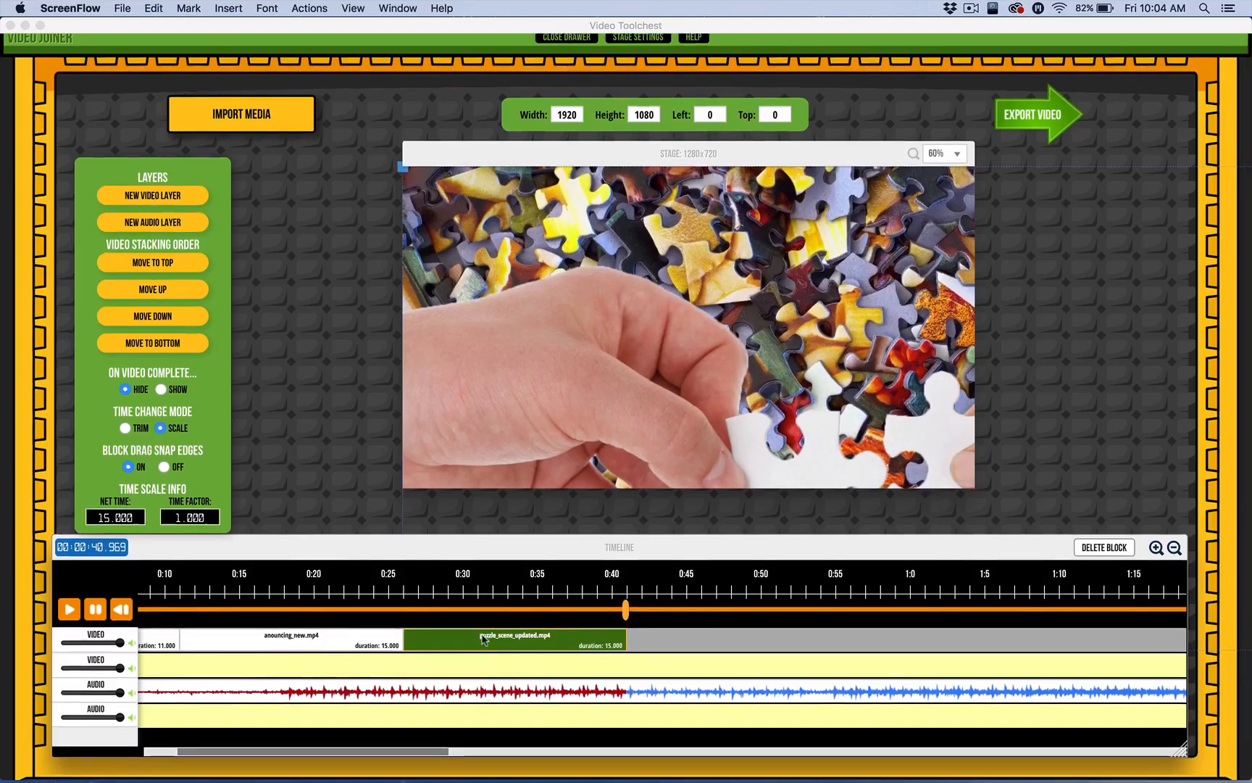
Bring the timeline back to its start and shorten its area to show only the first three layers
scroll(484, 639, down, 2)
scroll(484, 639, up, 2)
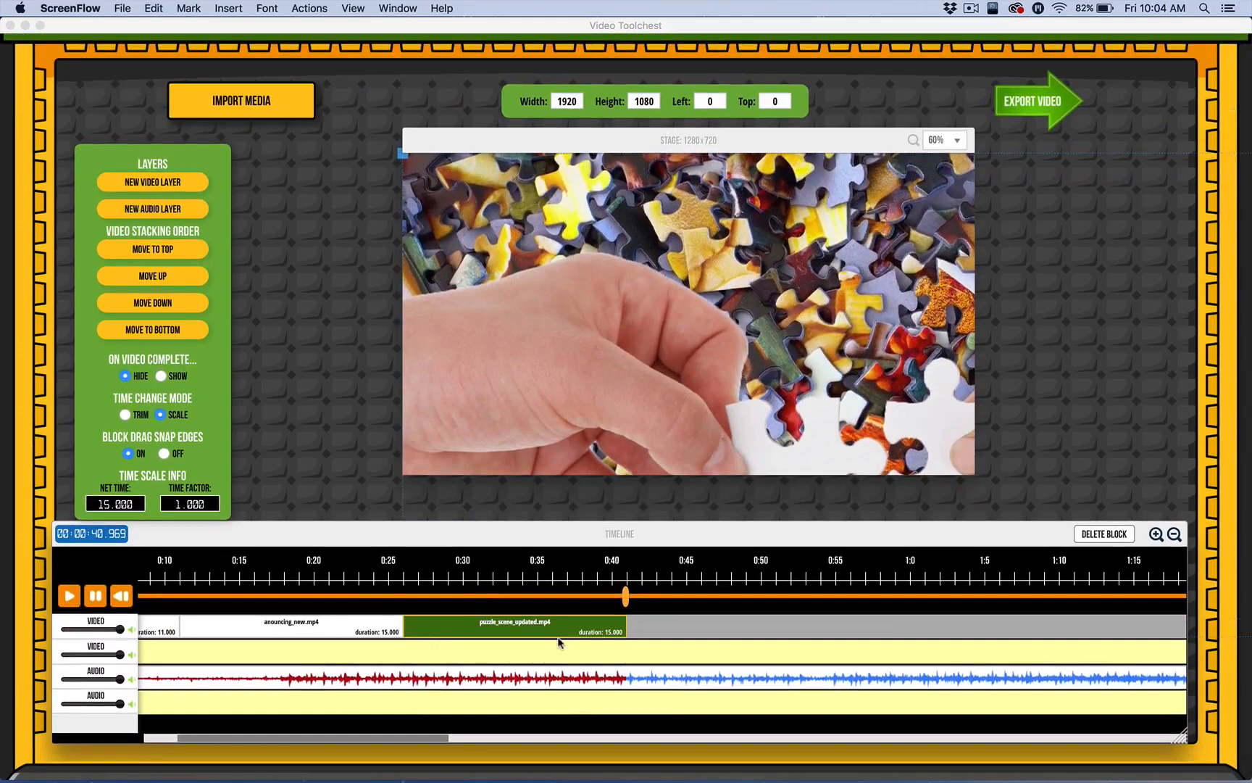
scroll(559, 642, up, 1)
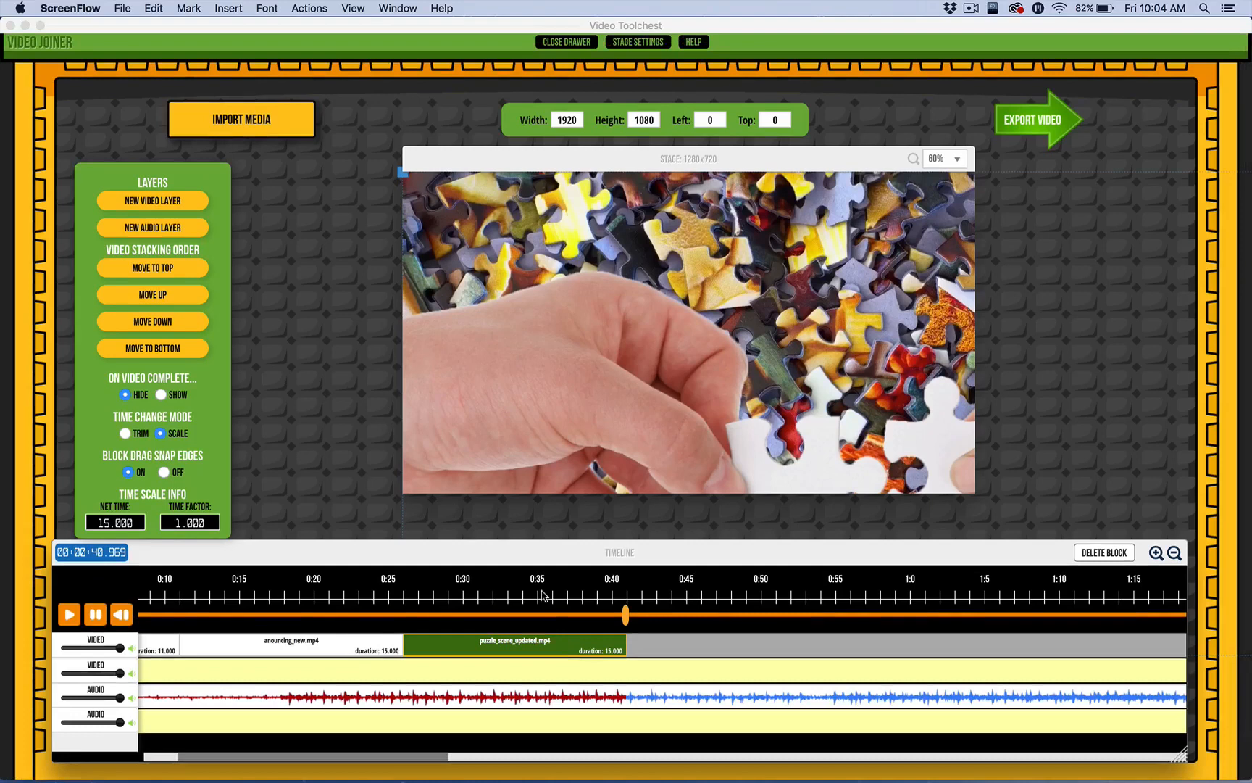
click(444, 758)
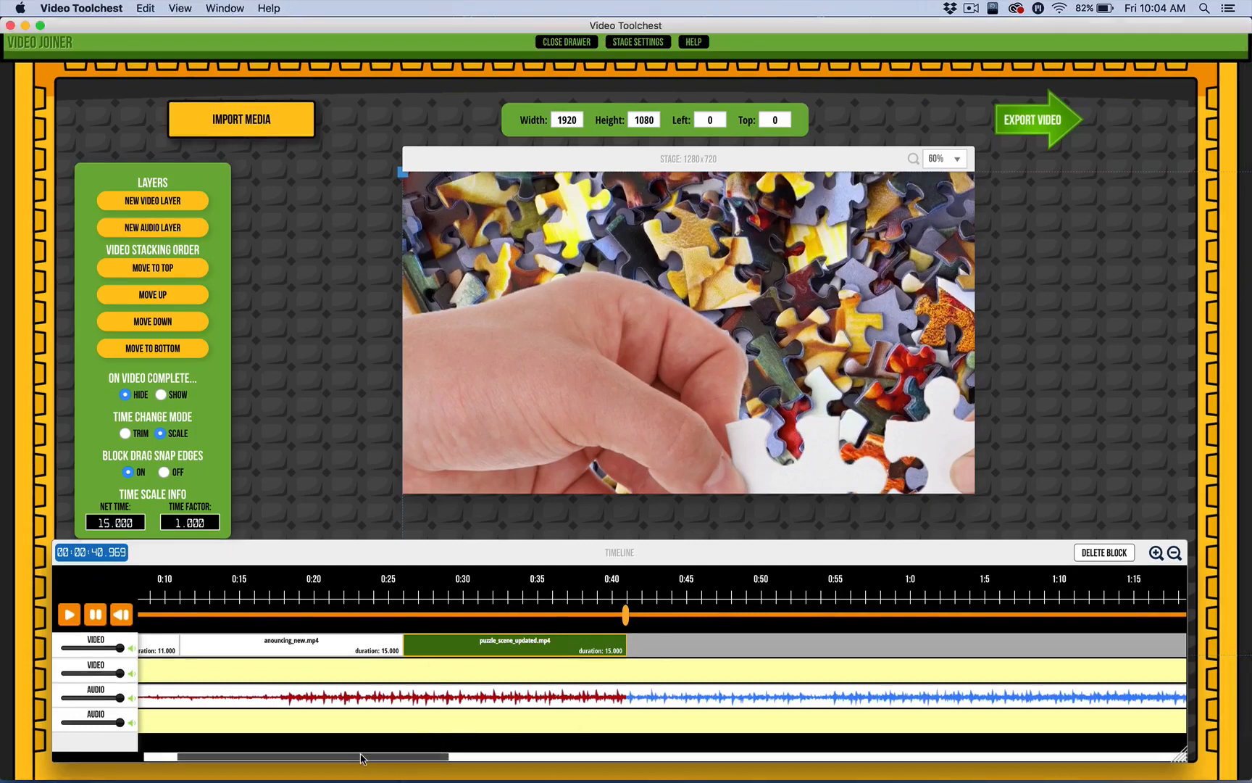
drag(368, 758, 296, 758)
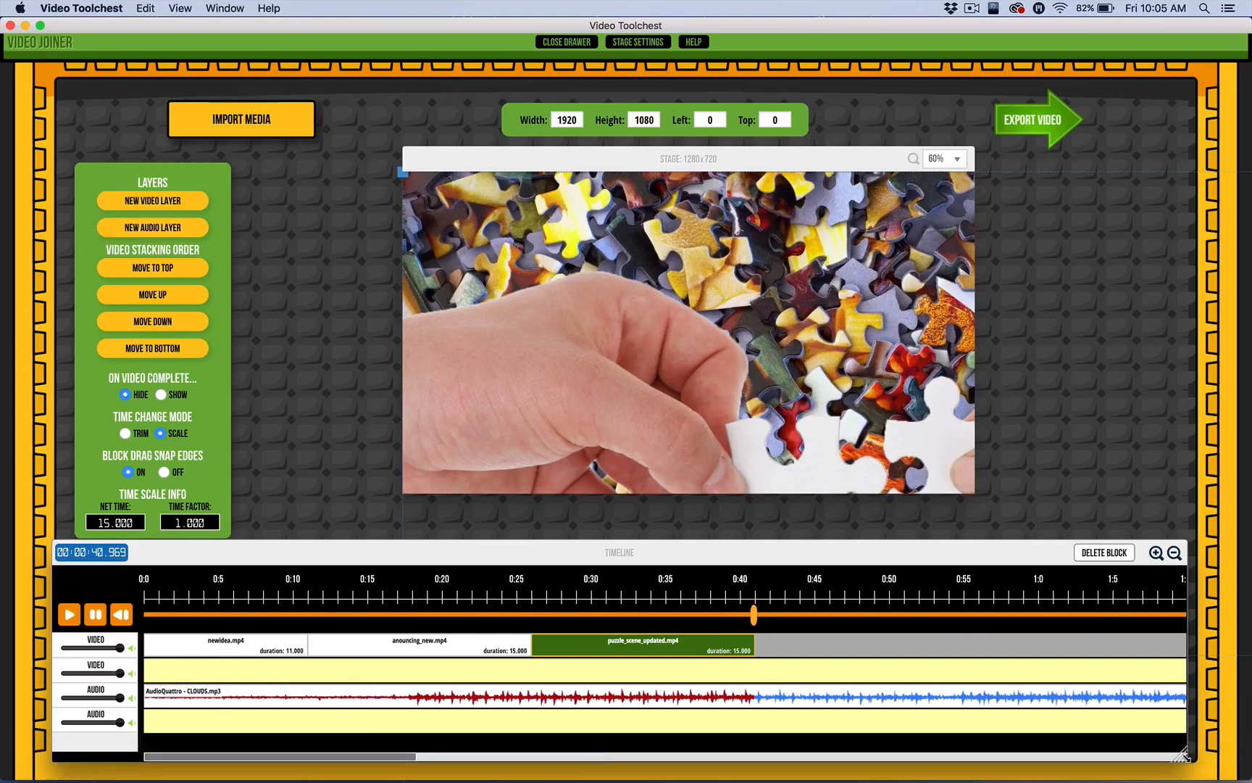
drag(1183, 755, 1187, 707)
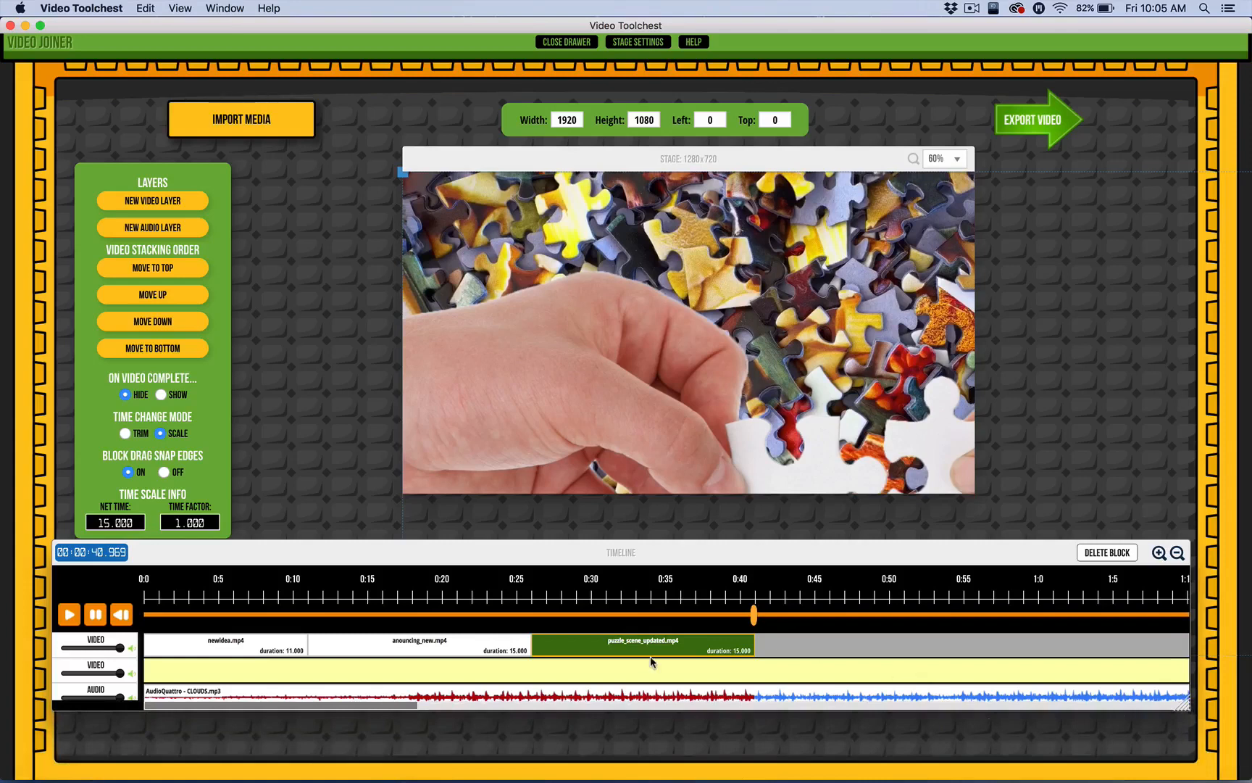
Look through the video and audio layers in the shortened timeline
scroll(649, 656, down, 2)
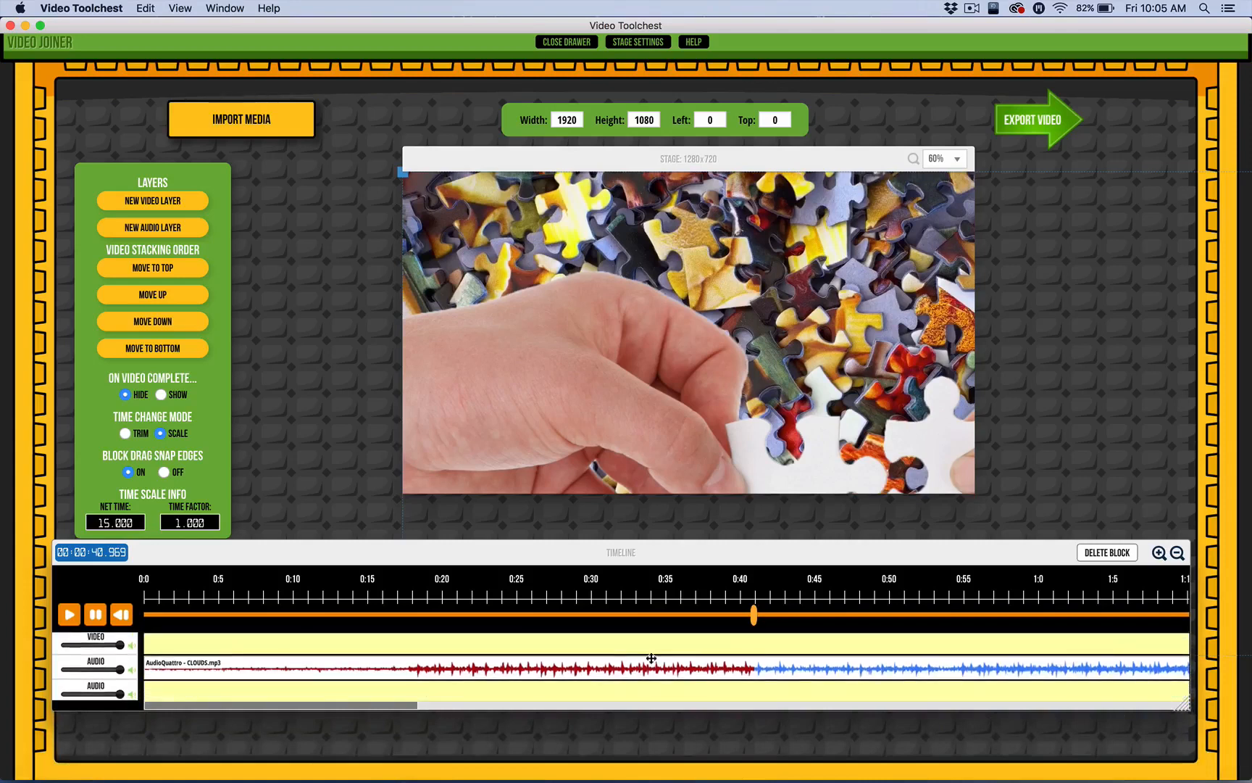
scroll(651, 658, up, 2)
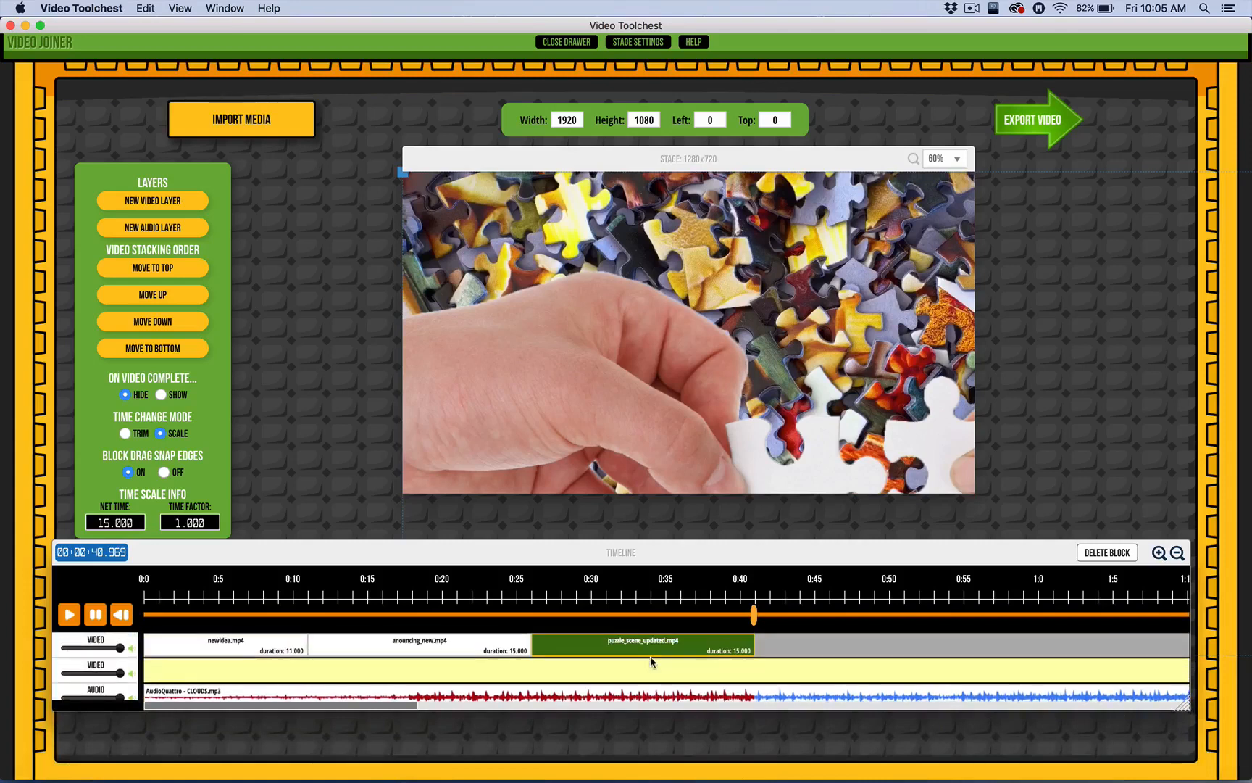
scroll(649, 656, down, 3)
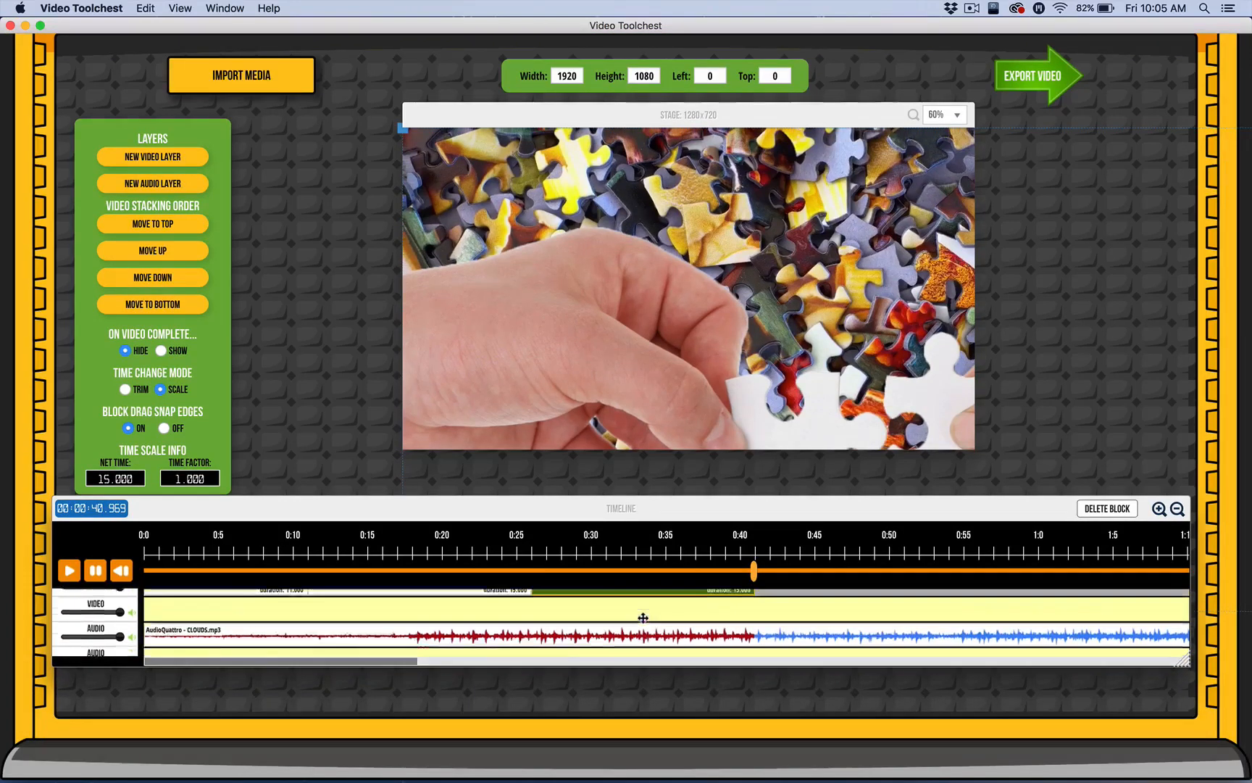
scroll(643, 618, up, 2)
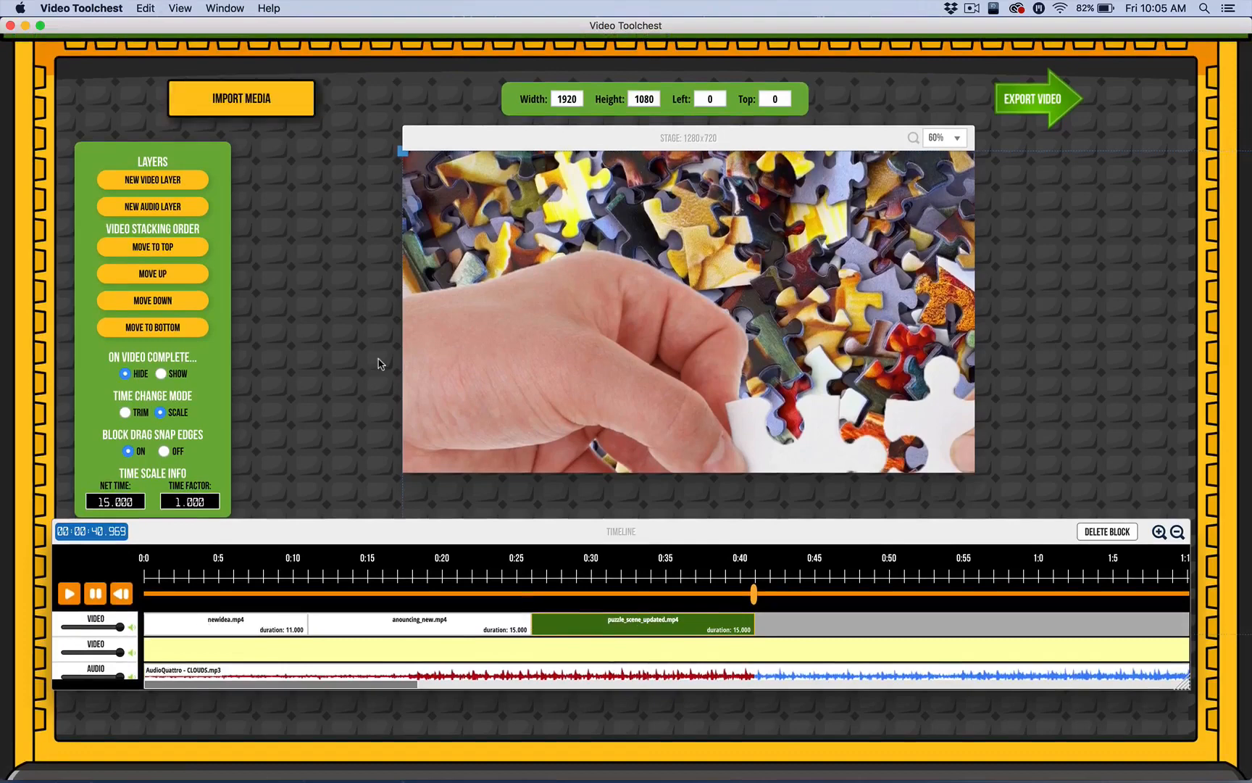
scroll(541, 620, up, 2)
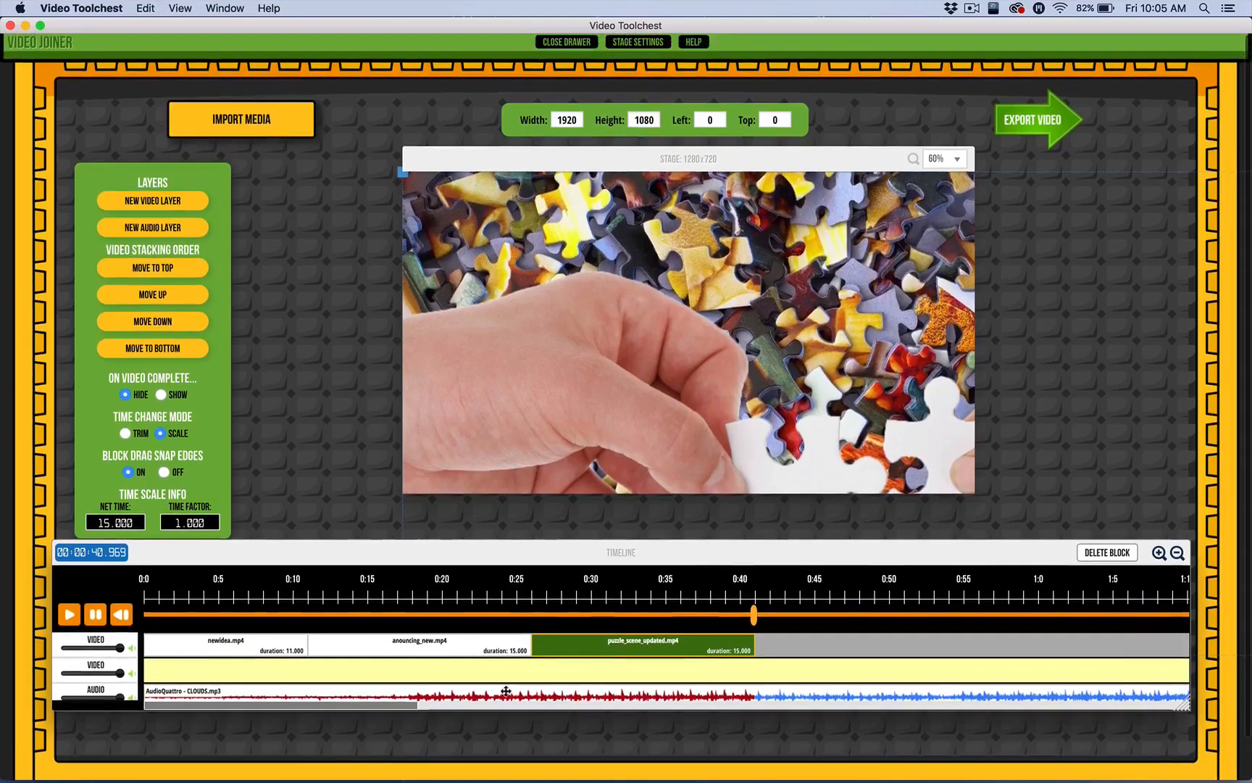
scroll(506, 691, down, 2)
scroll(506, 691, up, 2)
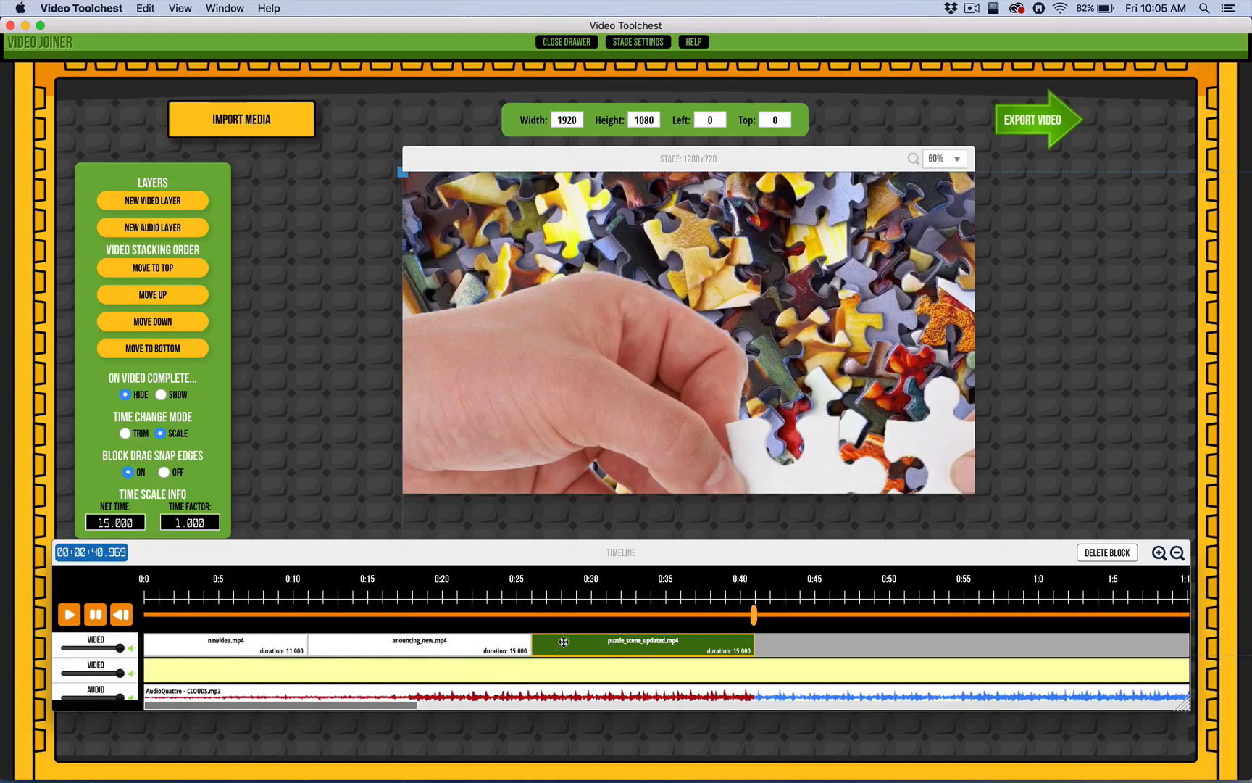
Move puzzle_scene_updated.mp4 to start at about 0:29 and anouncing_new.mp4 at about 0:12.5, previewing the gap on each side of anouncing_new.mp4
drag(564, 642, 606, 641)
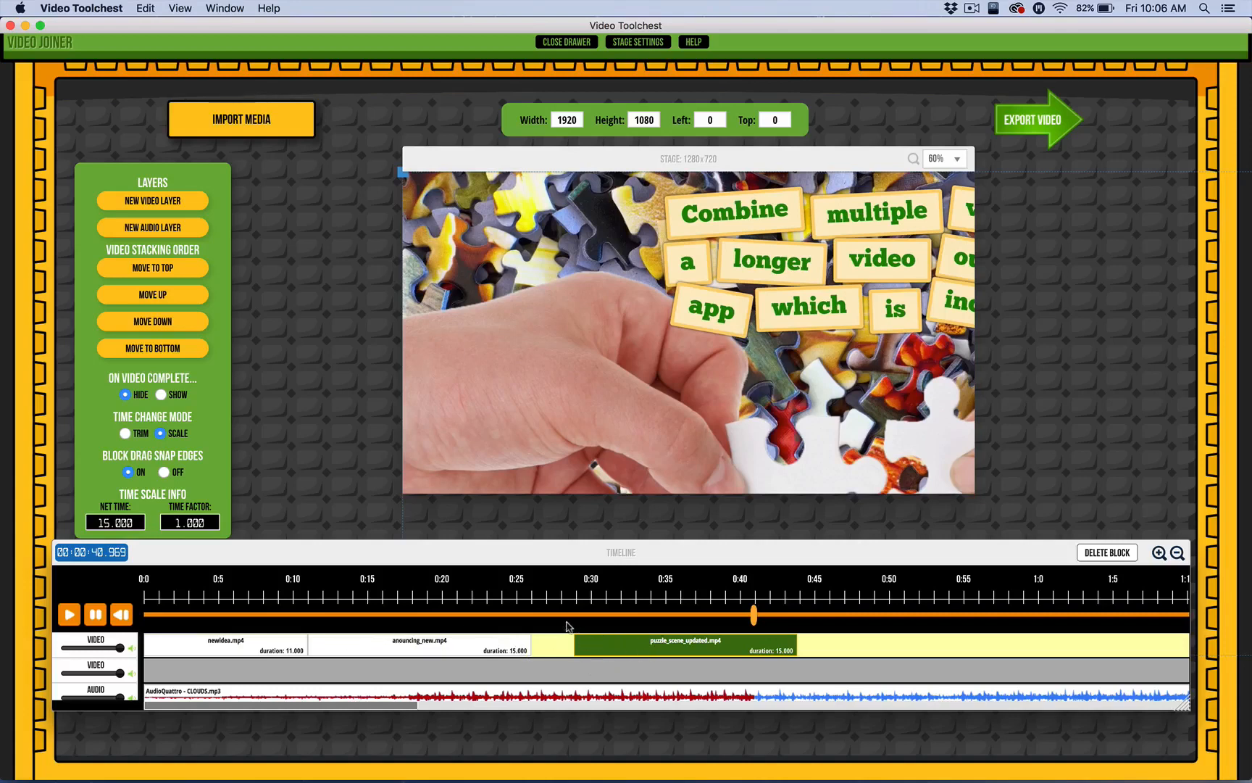
drag(592, 647, 591, 647)
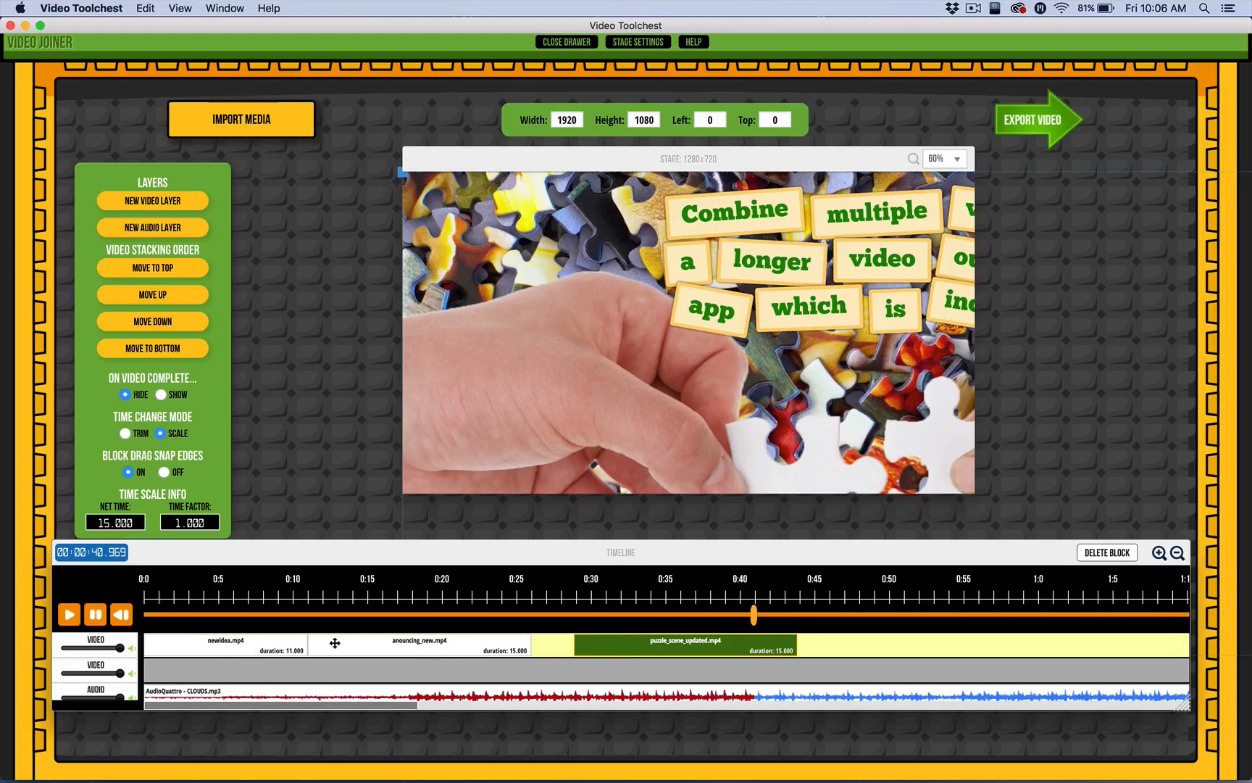
drag(334, 642, 352, 646)
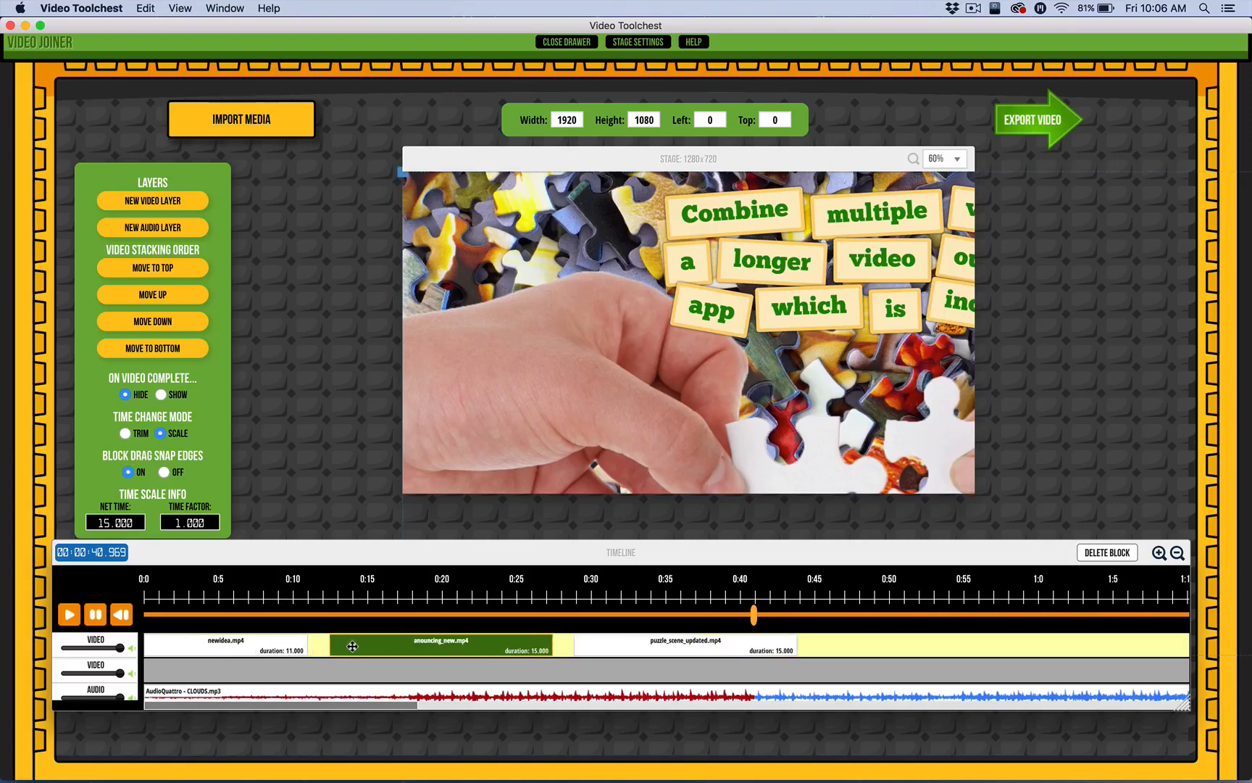
click(321, 614)
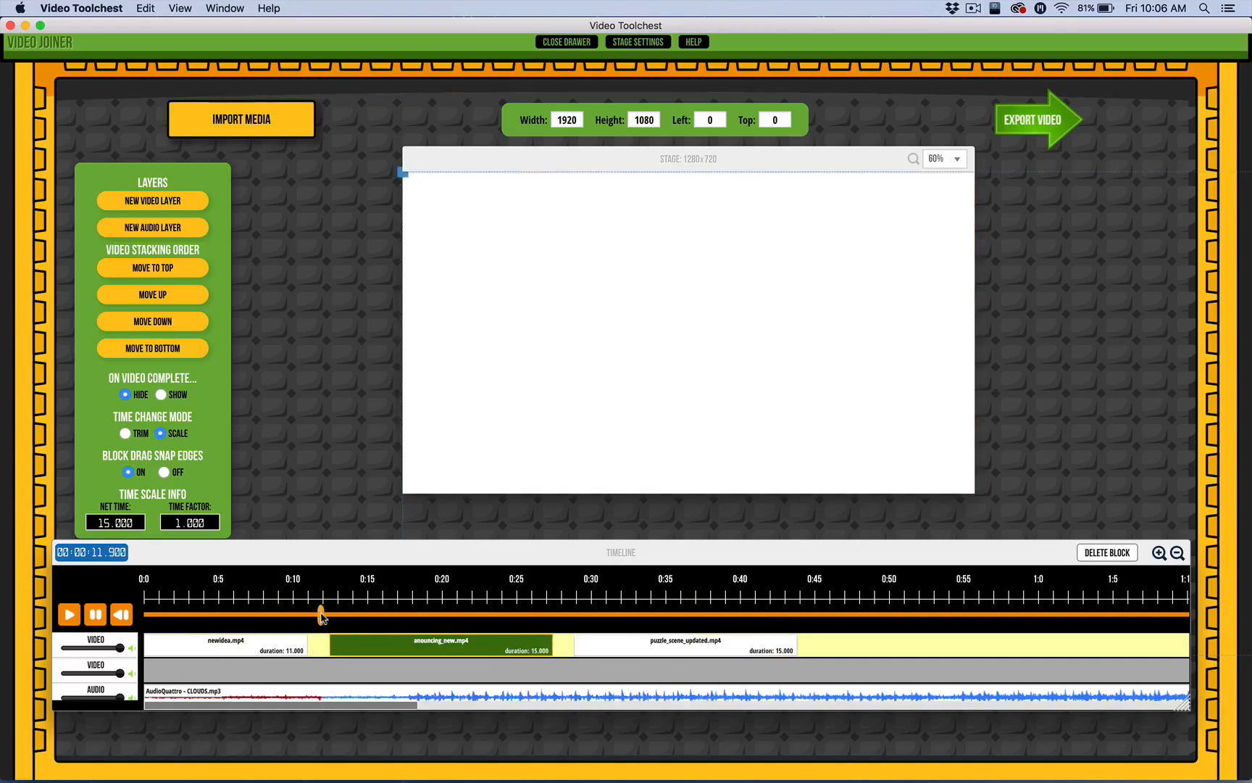
click(567, 616)
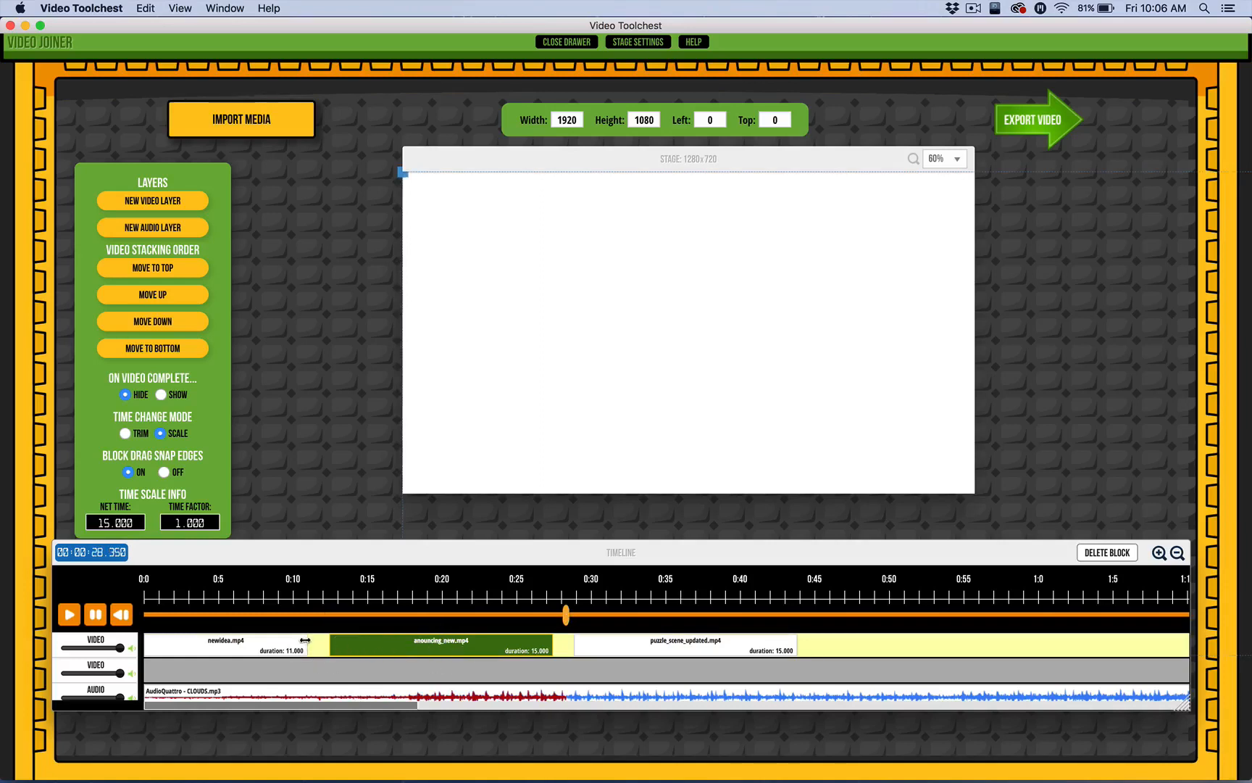
Snap anouncing_new.mp4 against the end of newidea.mp4, then move it to snap against the start of puzzle_scene_updated.mp4
drag(341, 648, 322, 648)
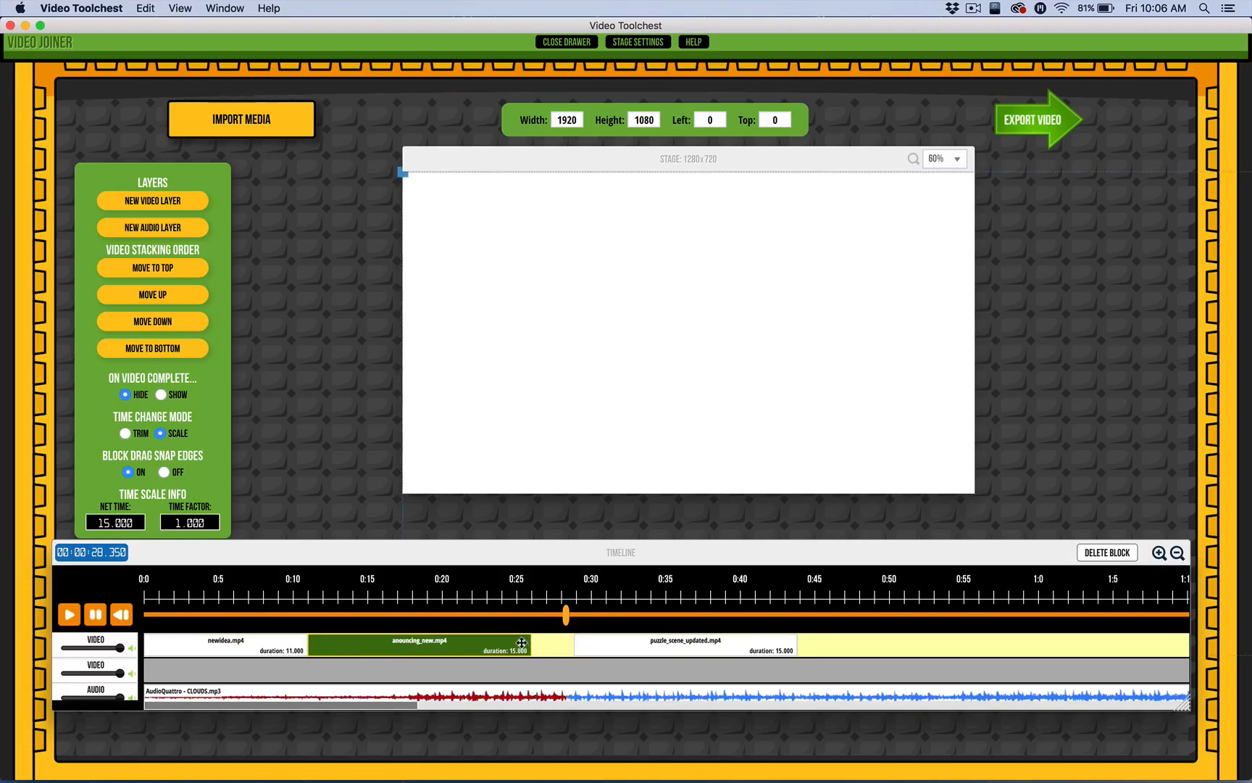
drag(522, 642, 563, 640)
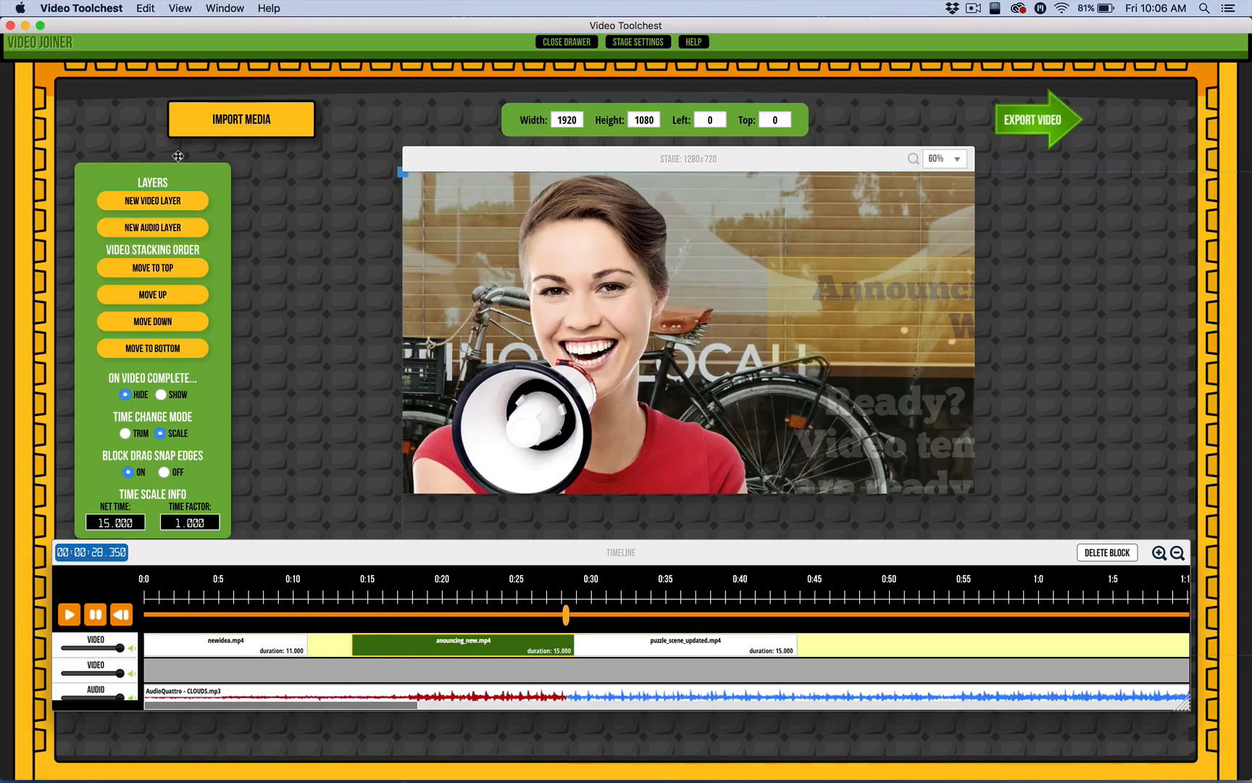
Activate the empty second video layer and browse for media to import in the Desktop's Ready Go Video Sales Video folder
click(170, 664)
click(233, 128)
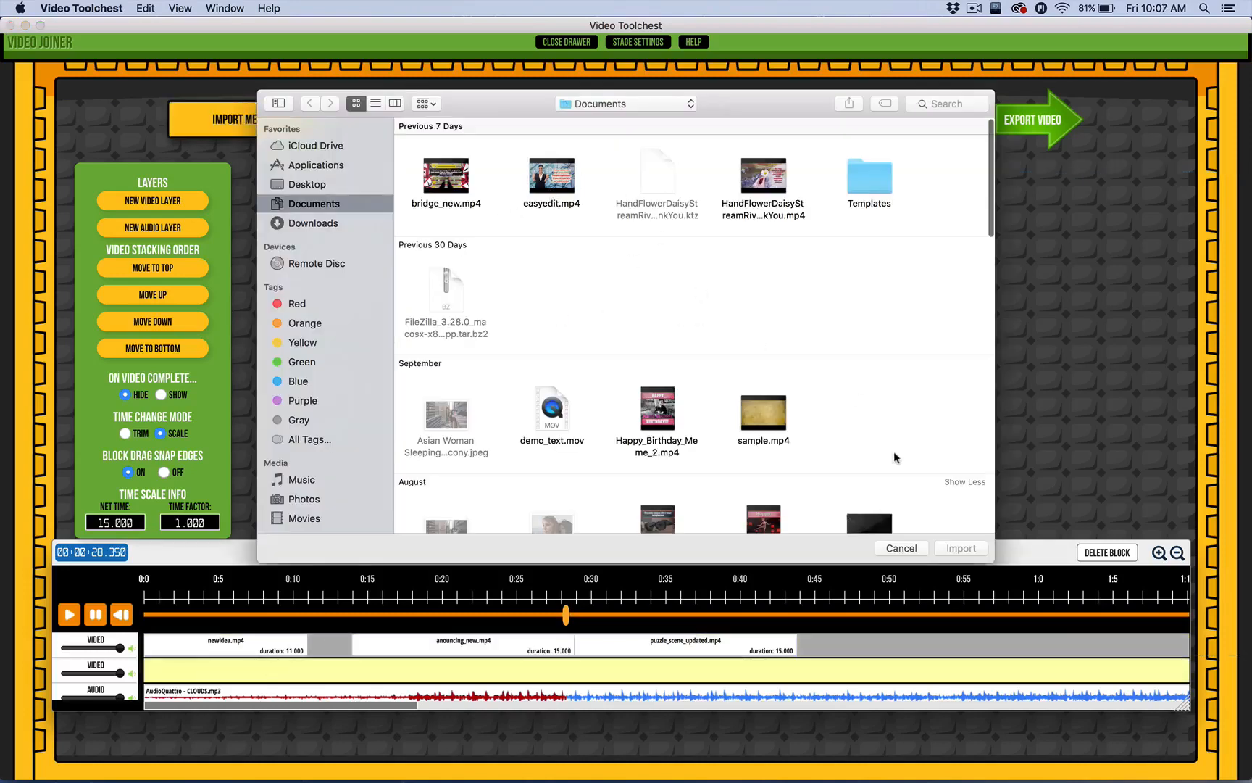
scroll(877, 374, down, 5)
scroll(877, 374, down, 5)
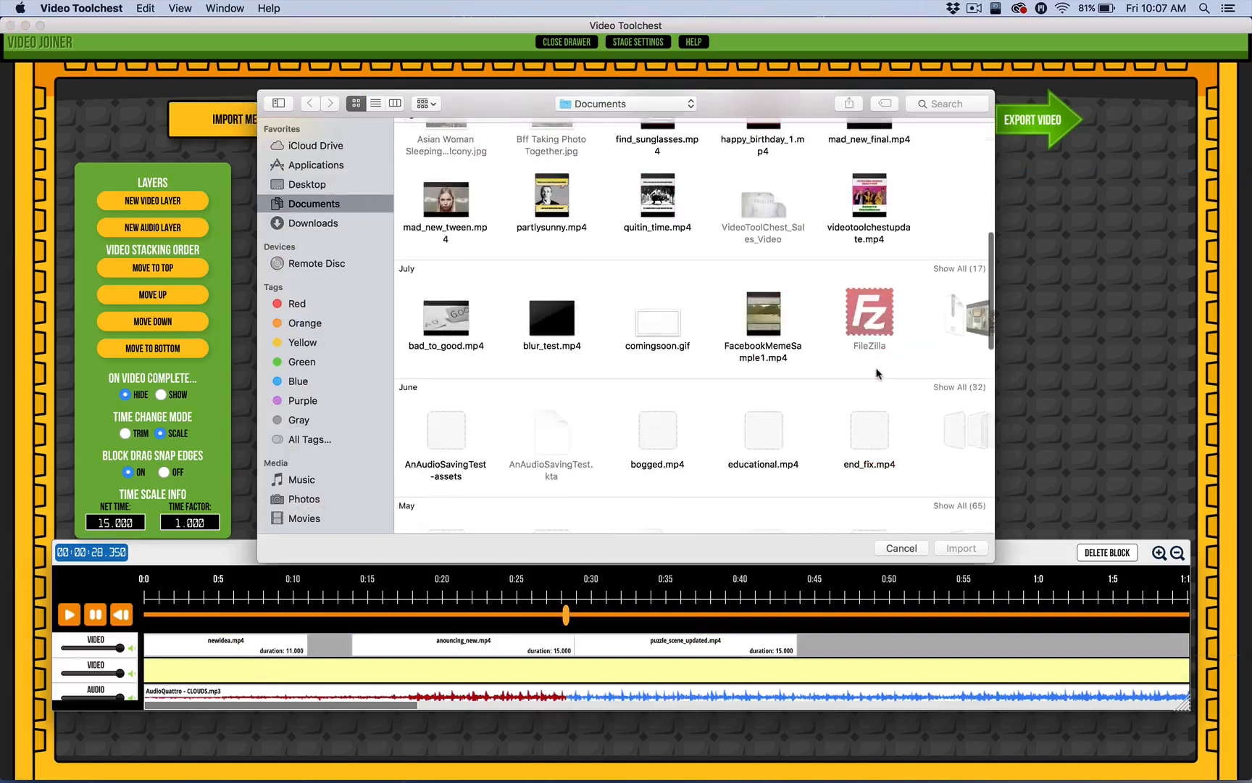
scroll(628, 390, up, 15)
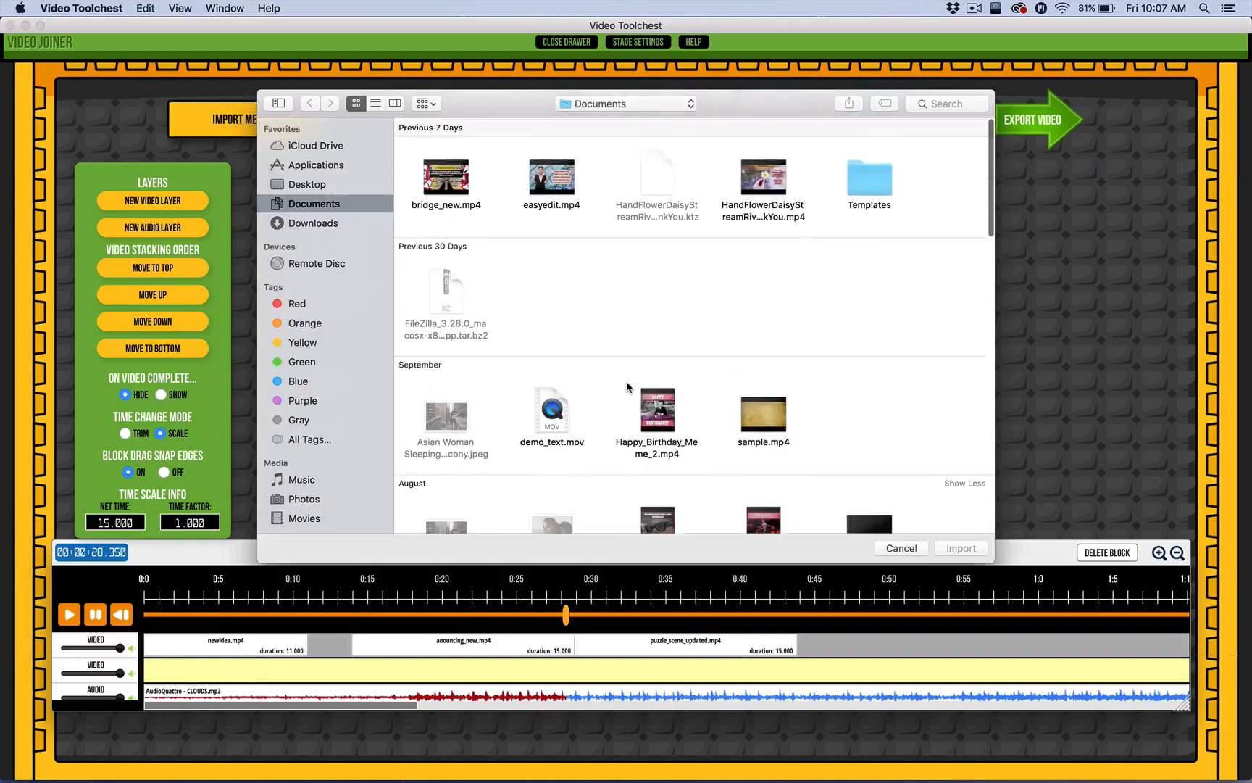
click(587, 106)
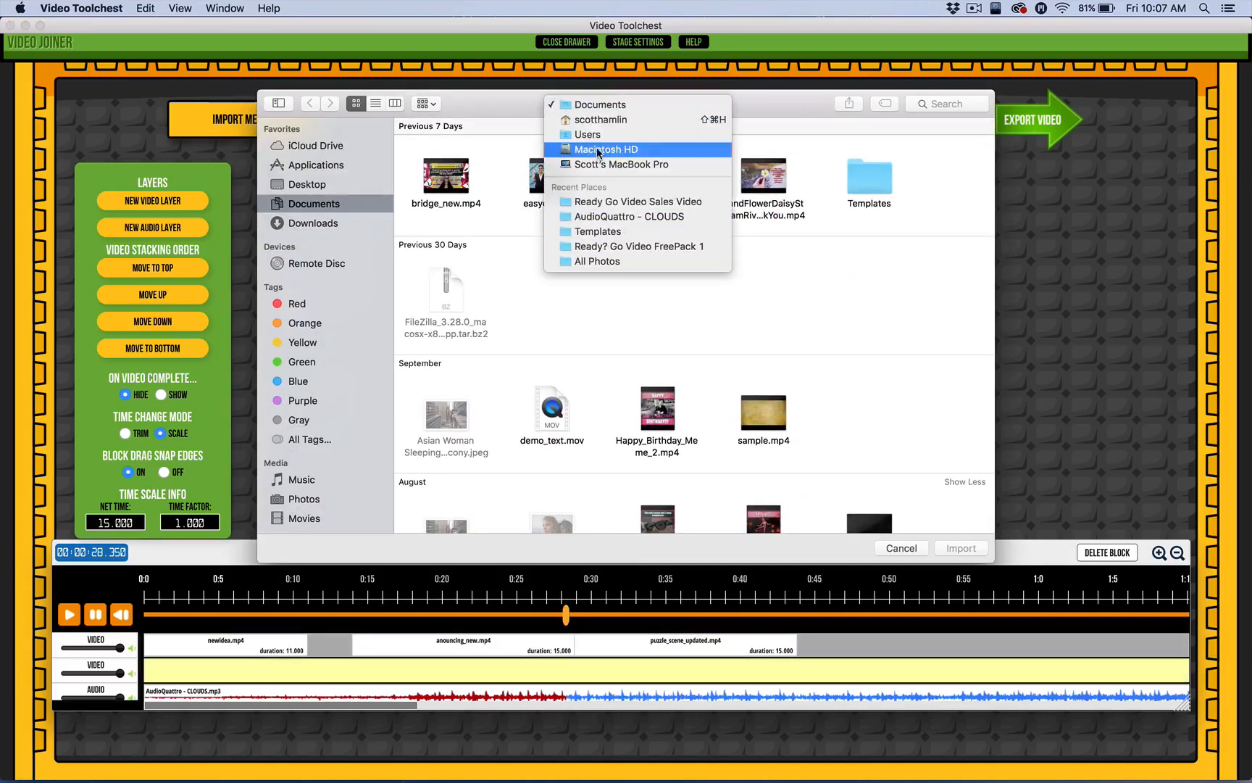
click(298, 186)
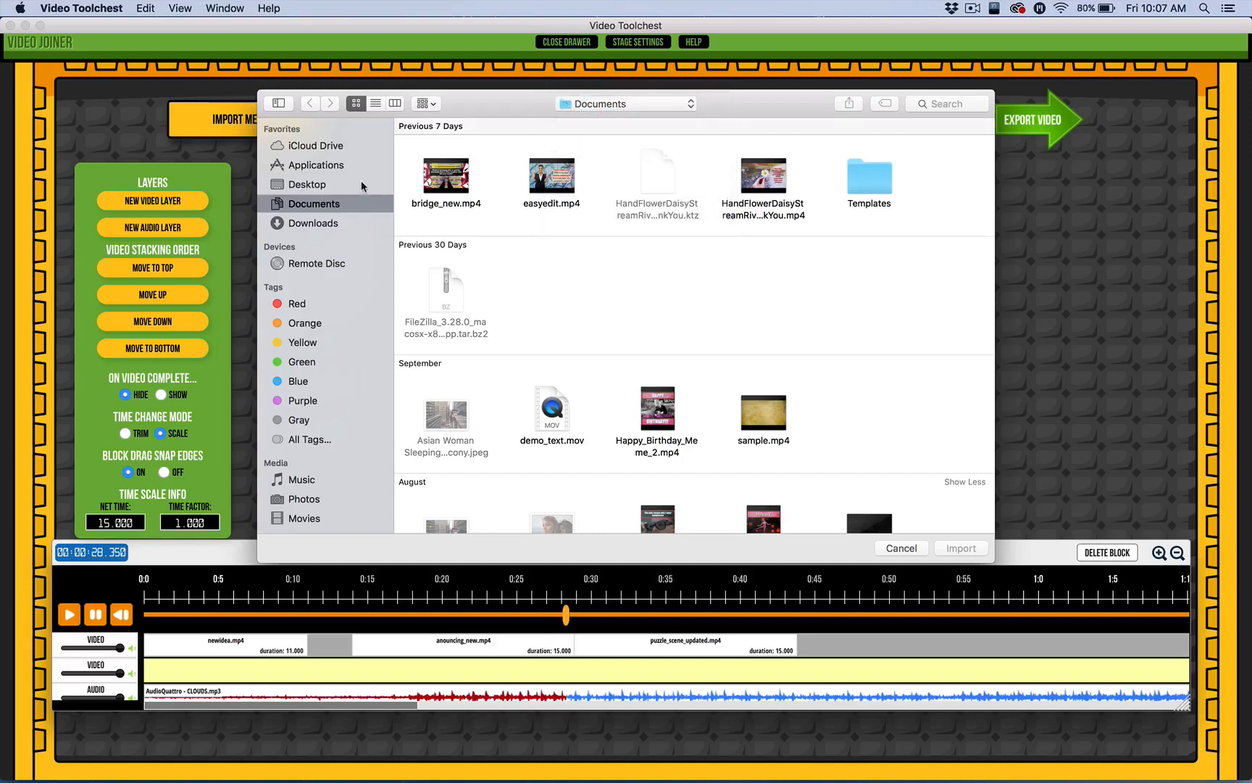
click(304, 185)
scroll(620, 442, down, 3)
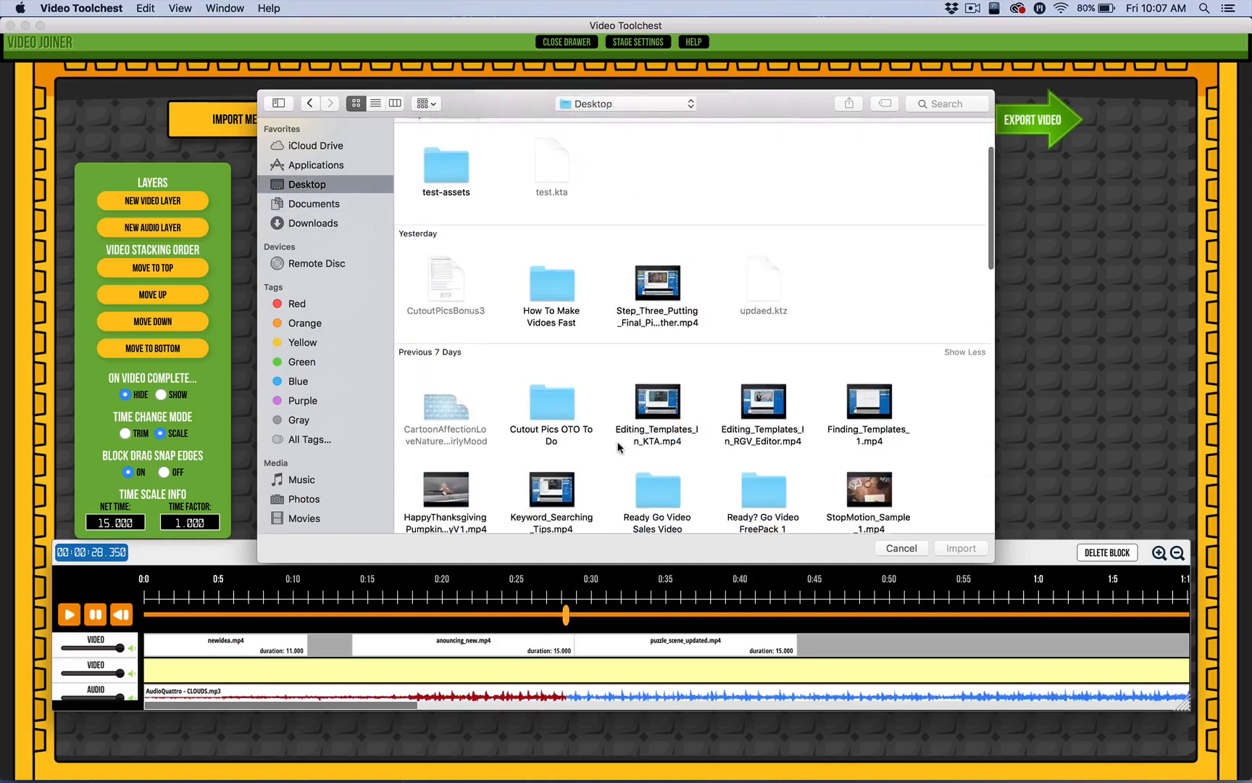
scroll(621, 444, down, 2)
click(668, 446)
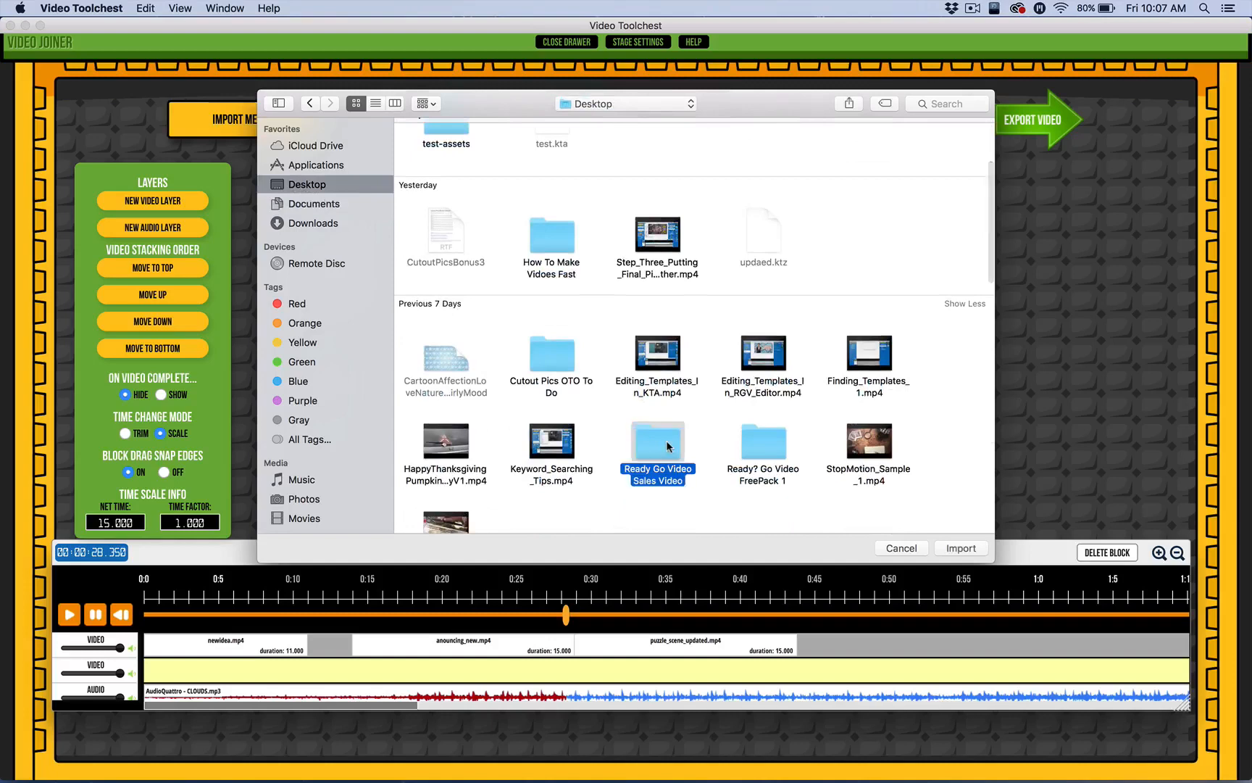
double_click(667, 446)
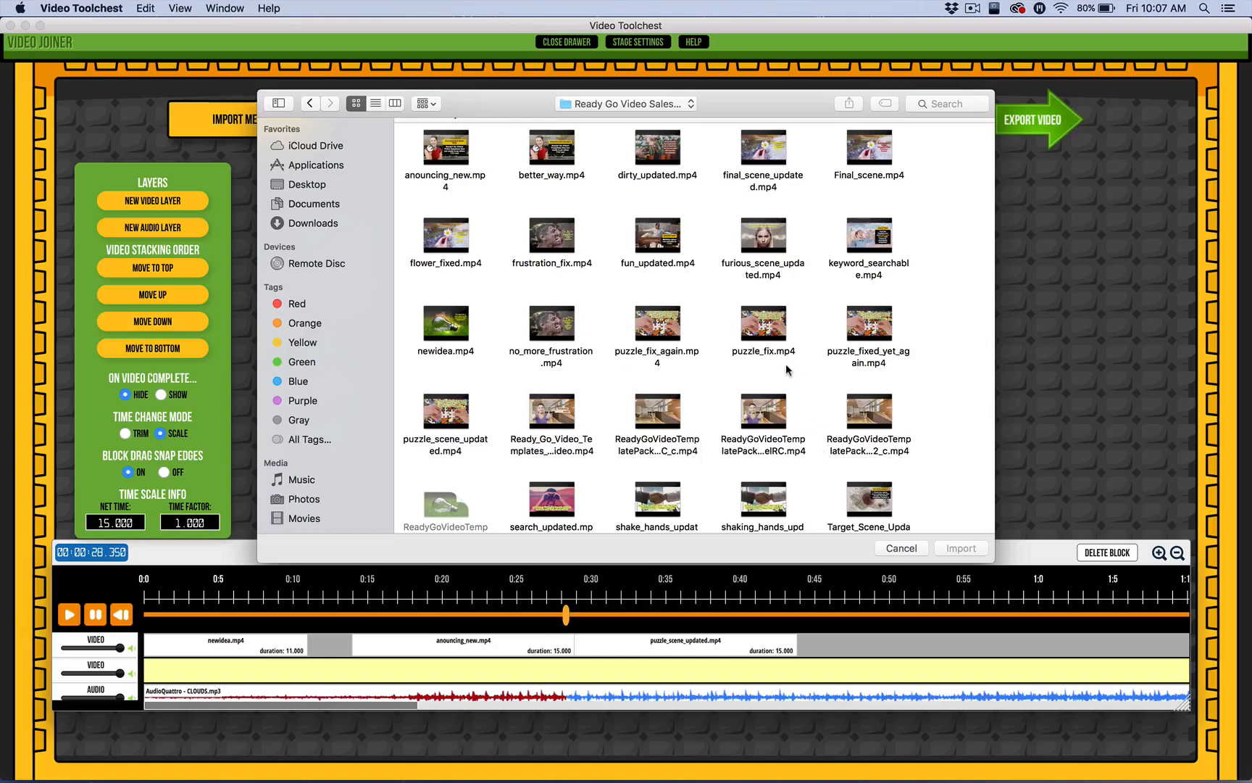
Import keyword_searchable.mp4 into the second video layer and move it to start at about 0:09.5, covering the gap before anouncing_new.mp4
click(886, 248)
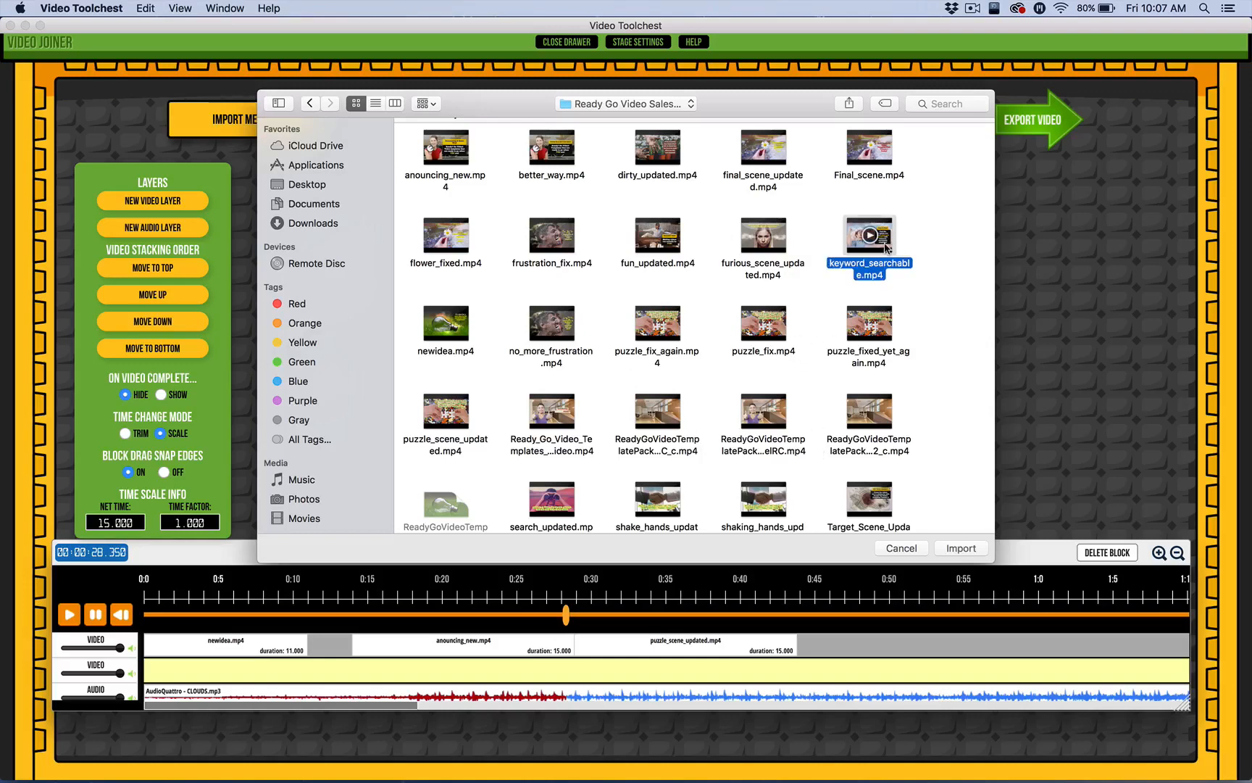
click(954, 552)
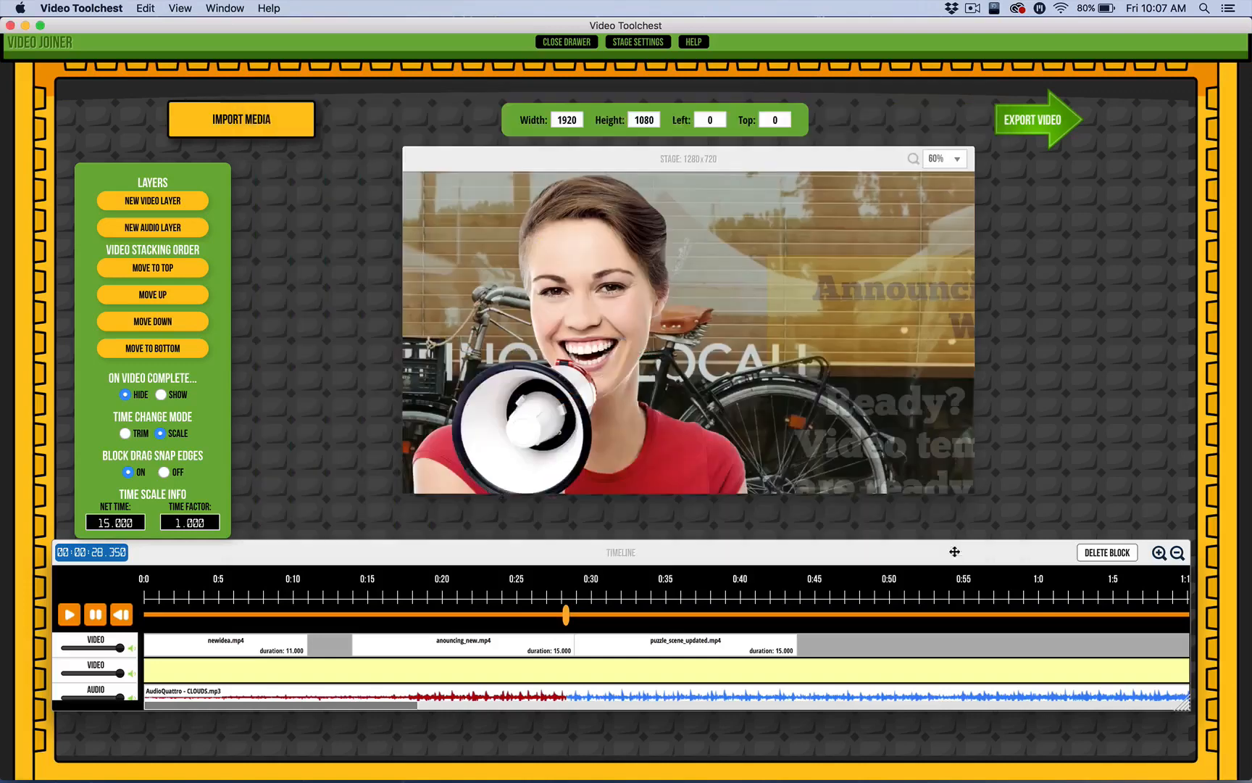
mouse_move(579, 664)
mouse_down()
mouse_move(369, 656)
mouse_move(301, 642)
mouse_move(297, 616)
mouse_move(316, 616)
mouse_move(296, 641)
mouse_move(299, 625)
mouse_move(362, 625)
mouse_move(339, 625)
mouse_up()
Preview the overlap of keyword_searchable.mp4 and anouncing_new.mp4 up to about 0:16.7
click(290, 615)
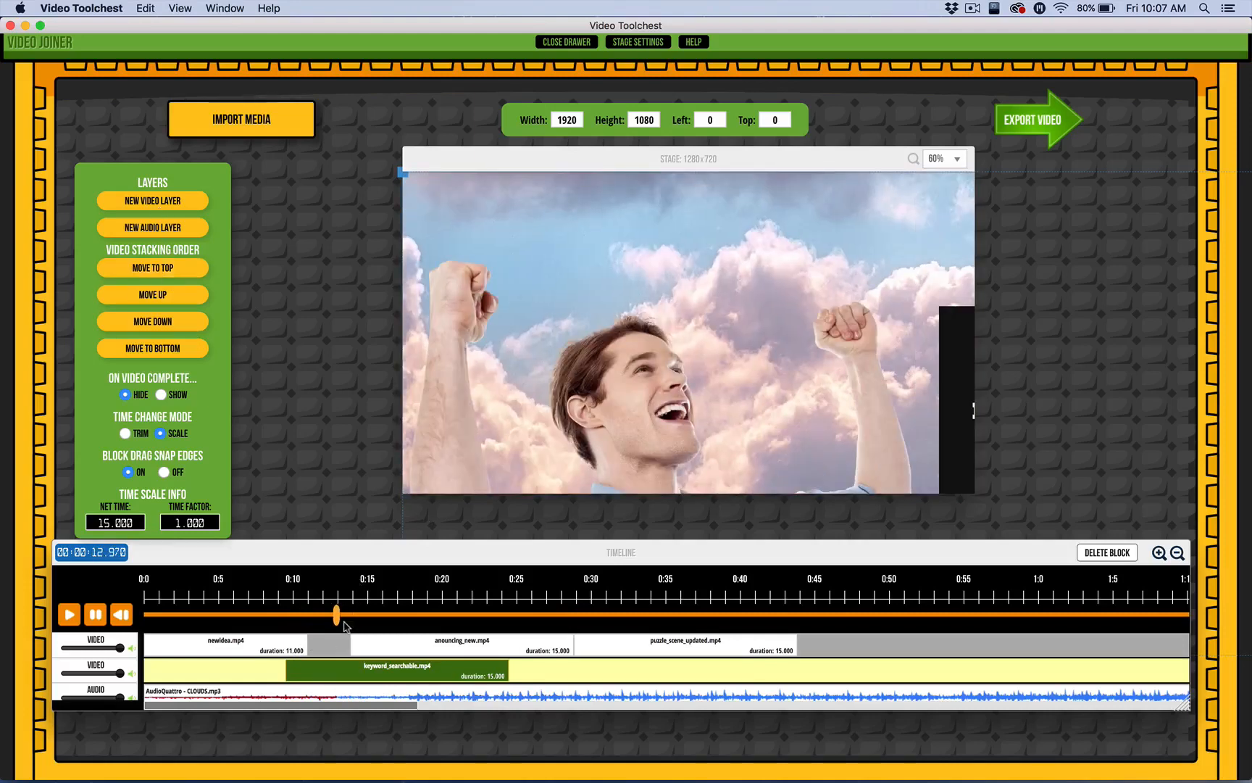
drag(337, 622, 394, 623)
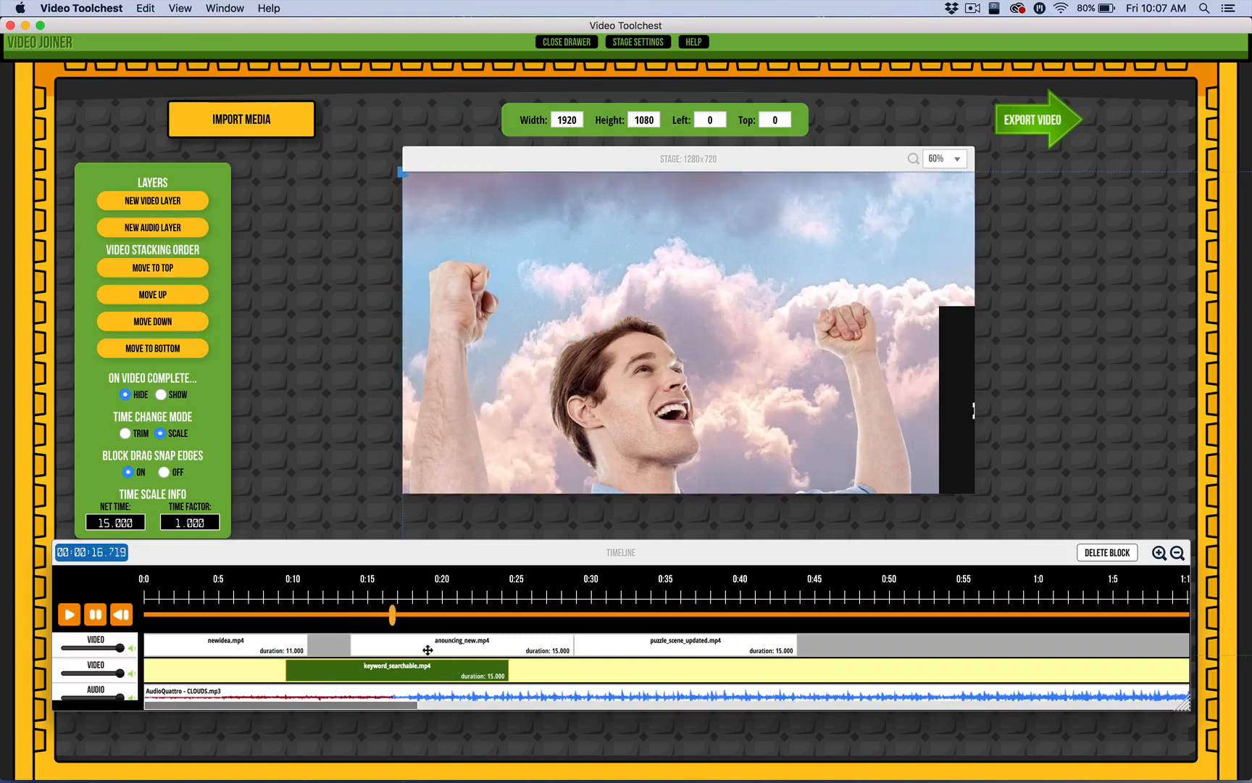
click(428, 650)
click(426, 670)
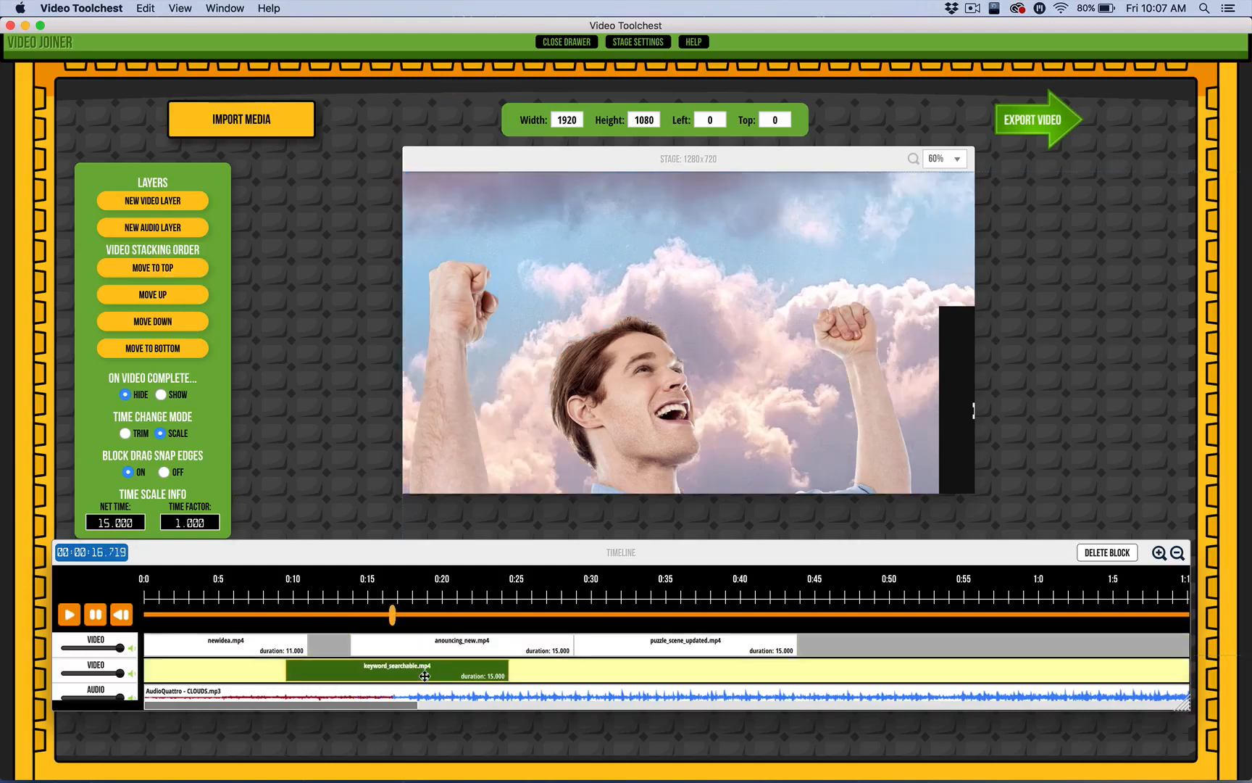
Send keyword_searchable.mp4 to the bottom of the video stacking order, previewing at about 0:14.9, and select anouncing_new.mp4
click(376, 641)
click(414, 673)
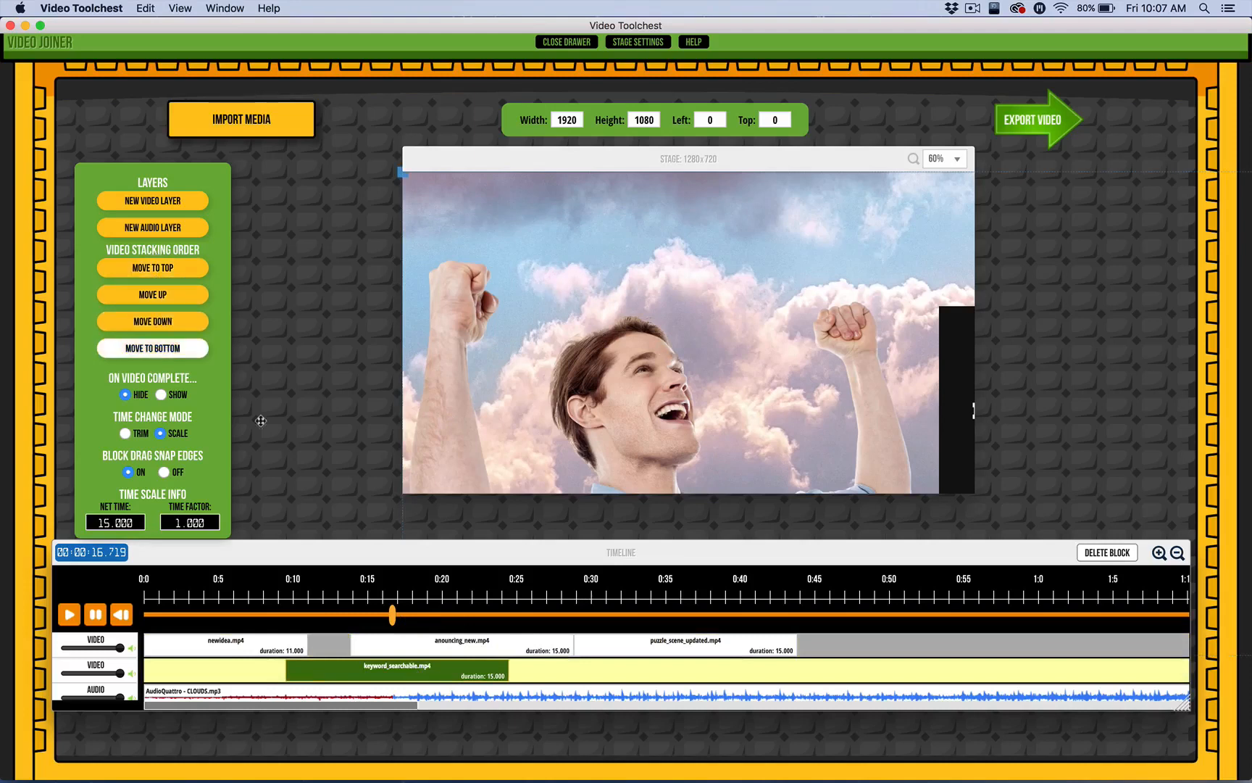
drag(393, 627, 366, 627)
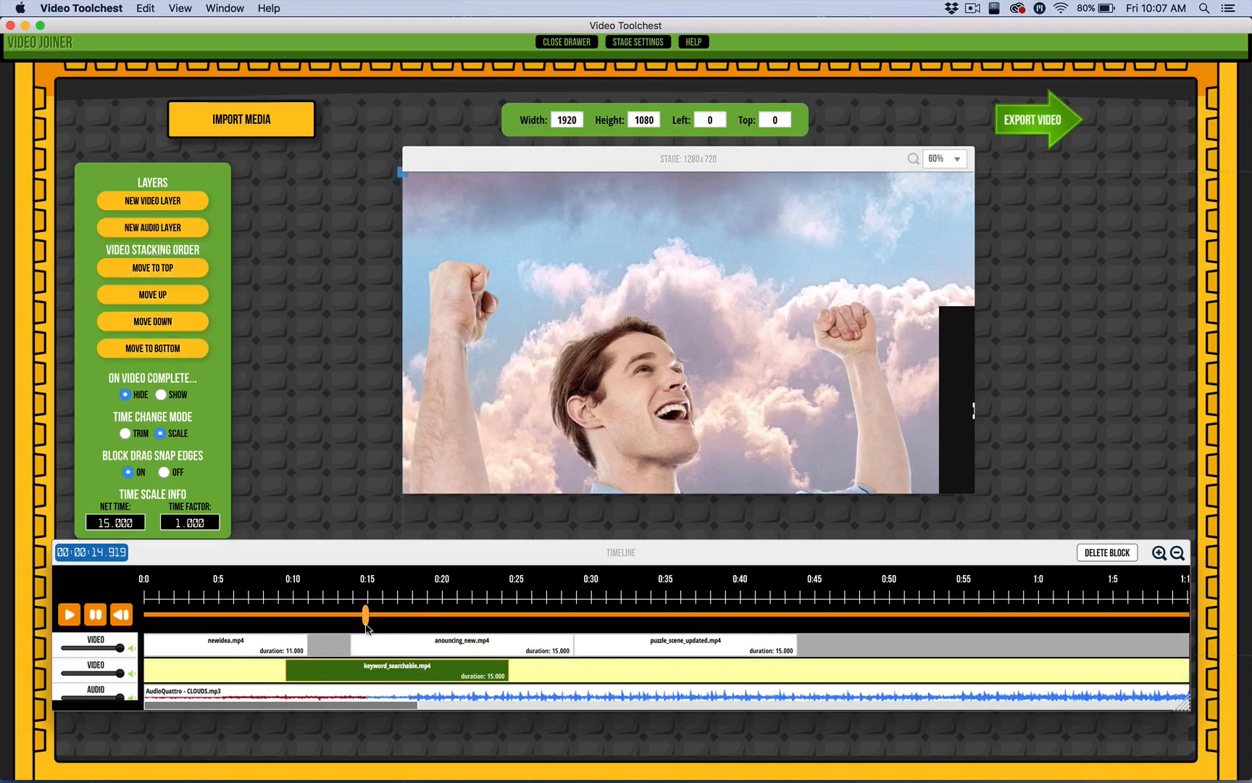
click(152, 348)
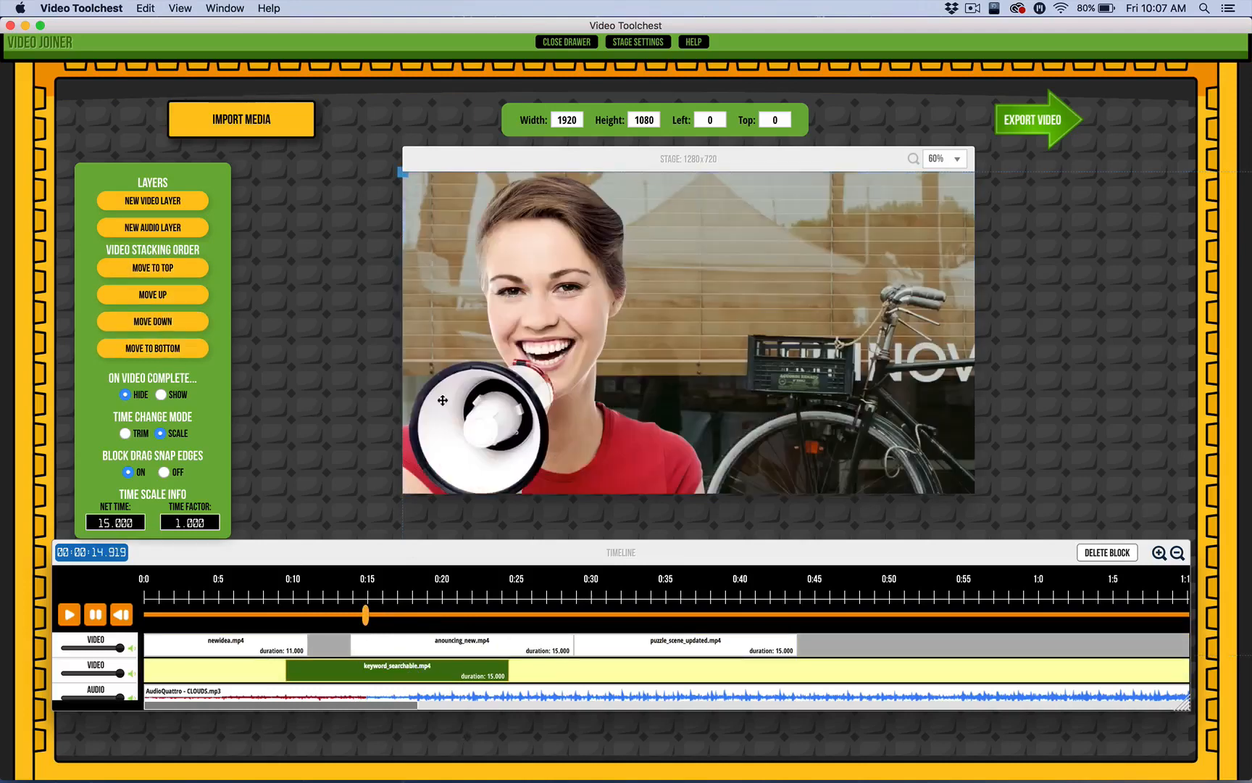
click(378, 637)
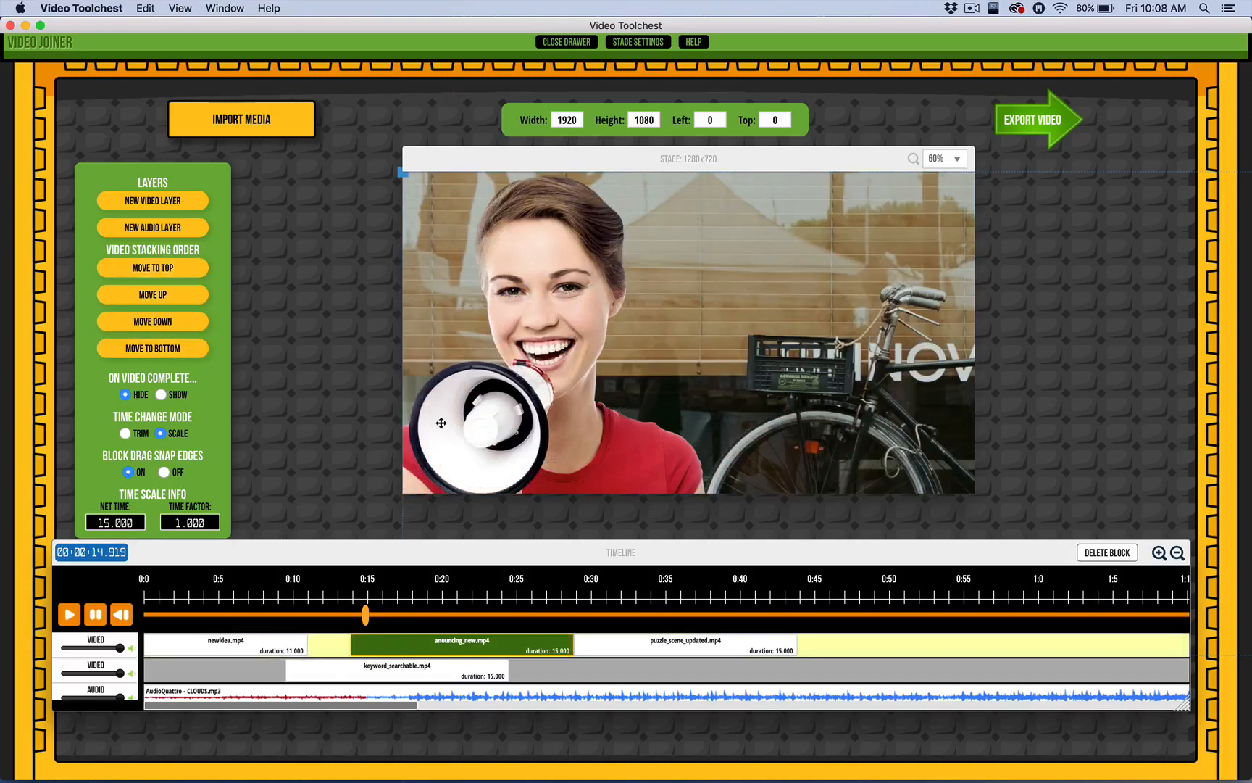
Select keyword_searchable.mp4, close the Video Joiner project and reopen Video Joiner with an empty timeline
click(384, 673)
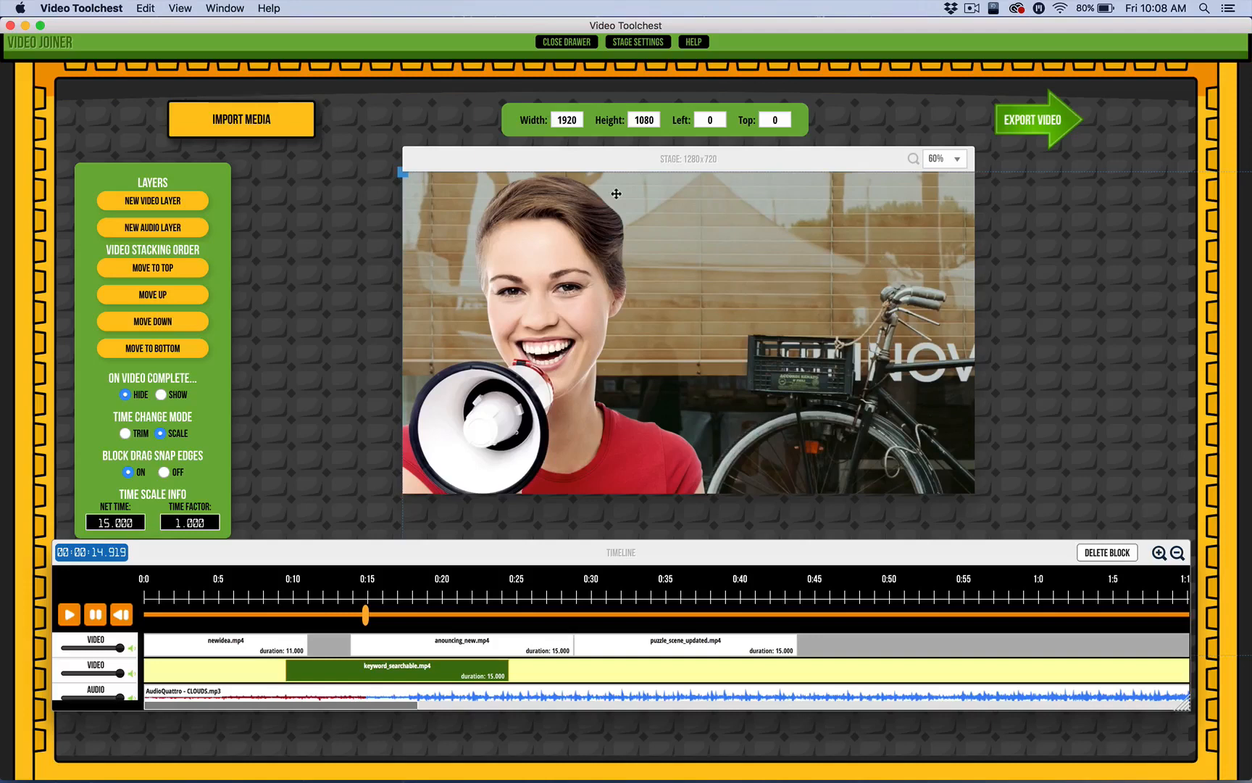
click(567, 43)
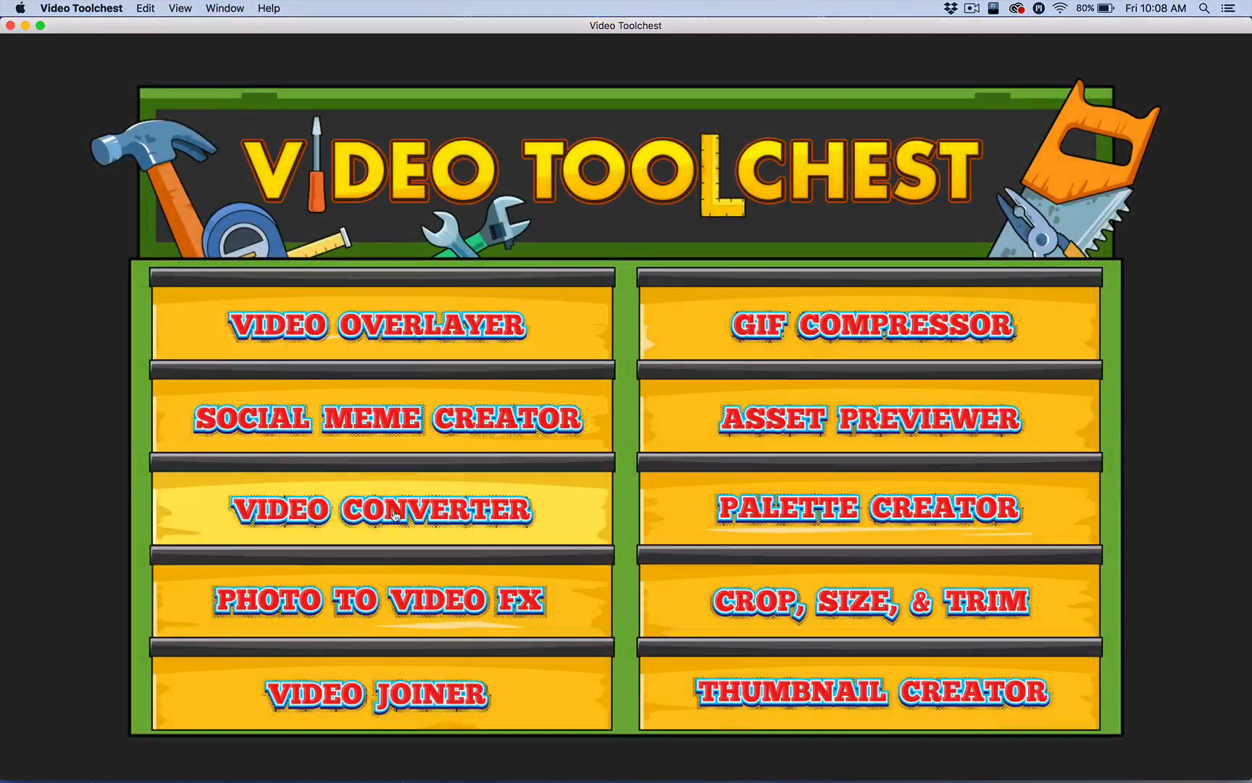
click(329, 702)
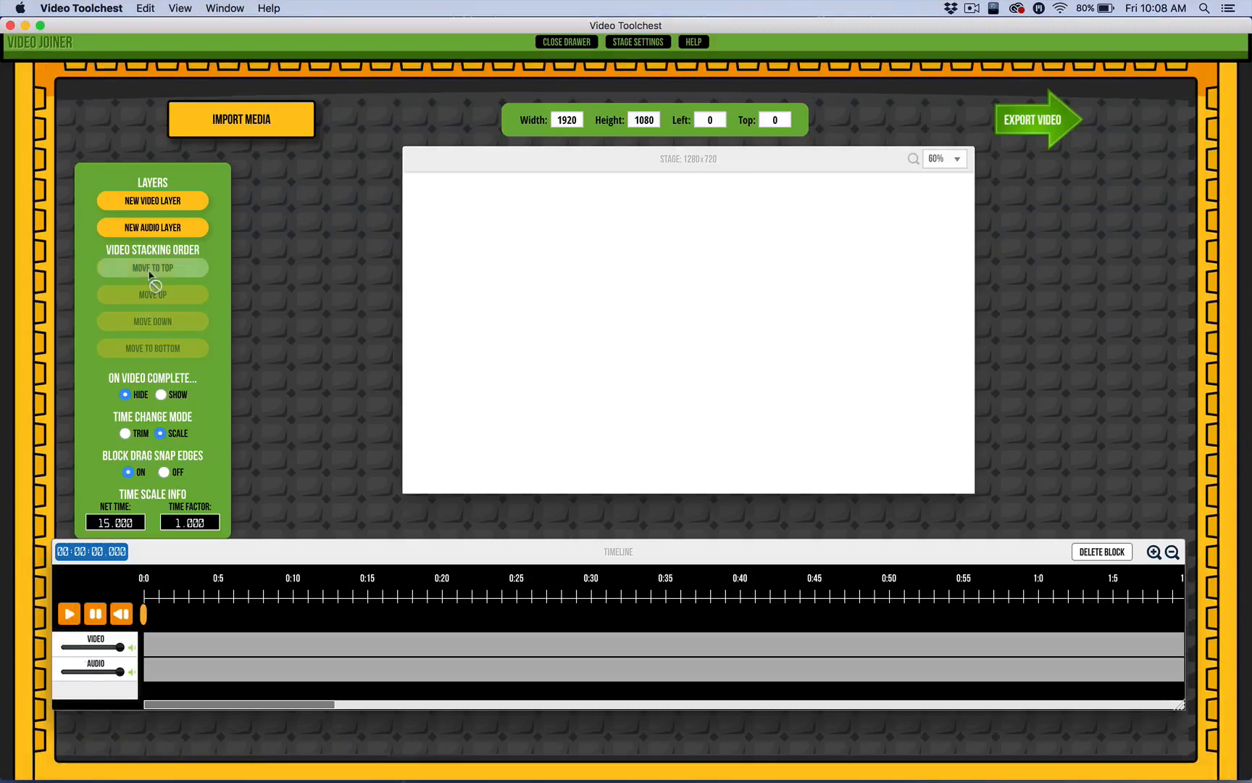
Import newidea.mp4 from the Ready Go Video Sales folder as the first clip on the video layer
click(239, 131)
scroll(550, 304, down, 1)
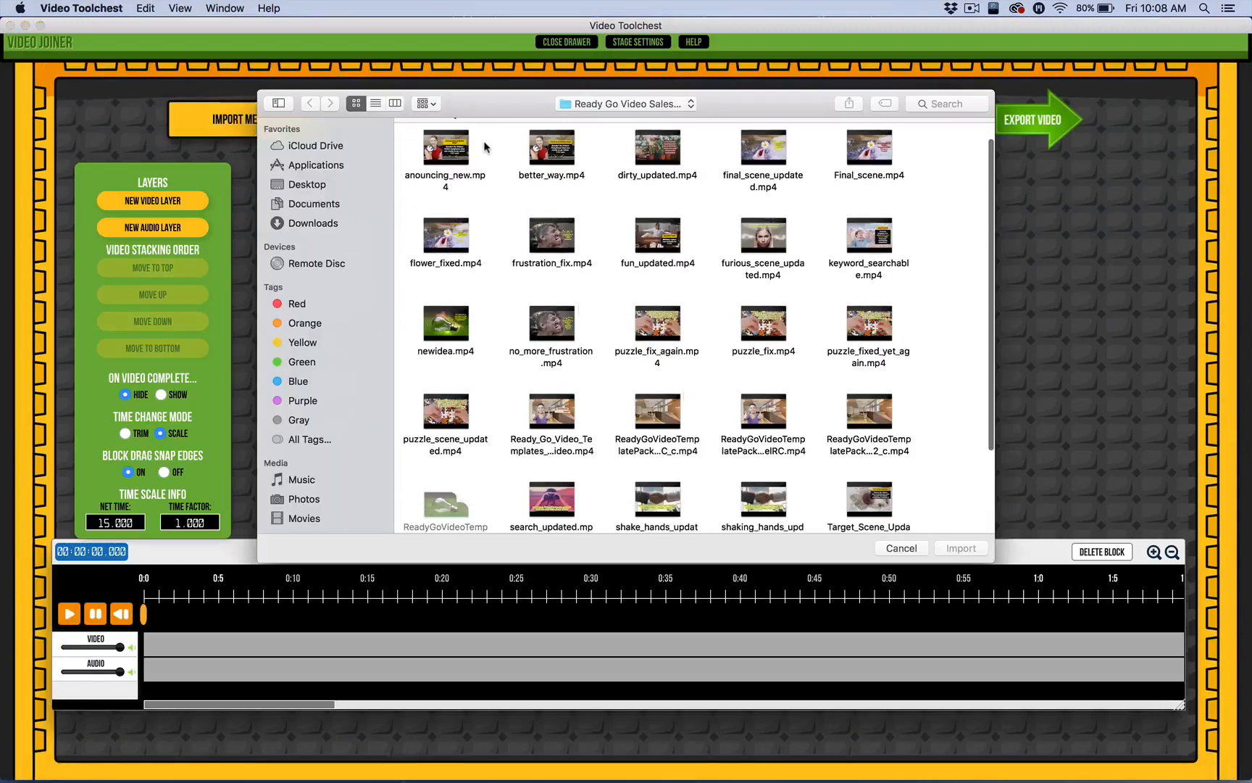
click(462, 334)
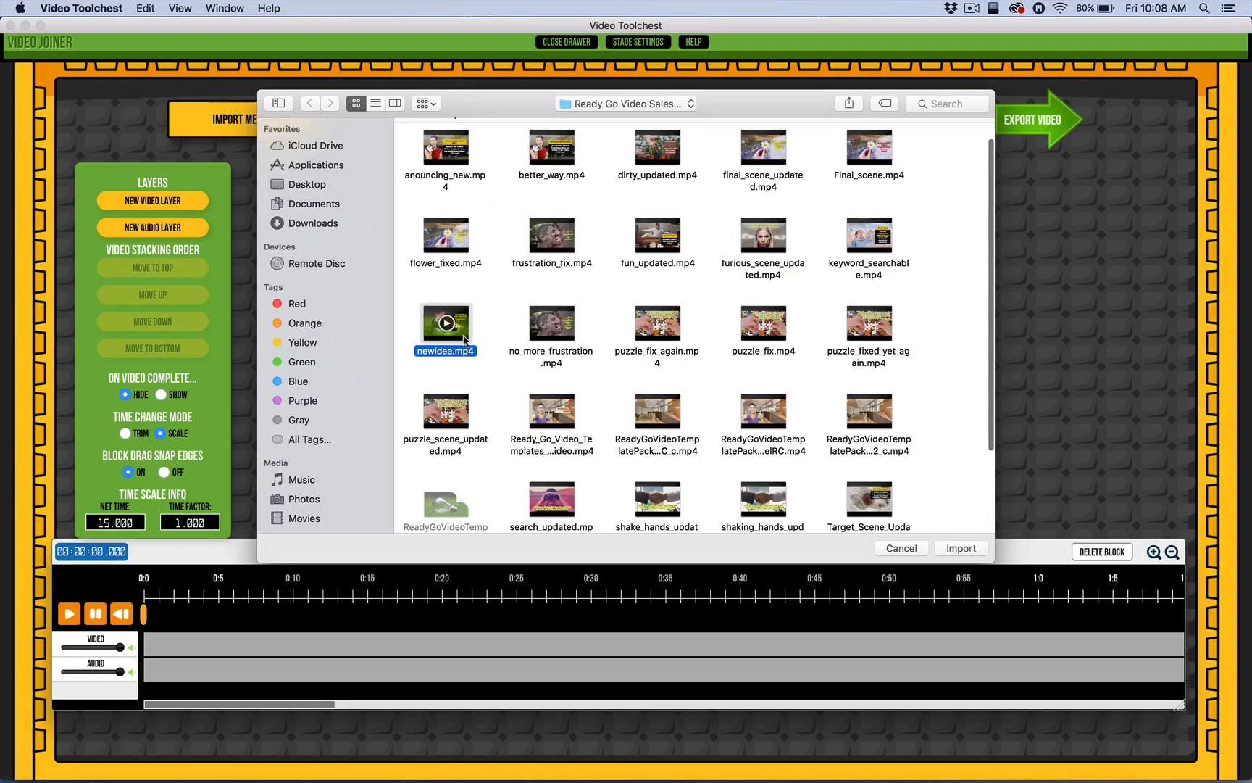
click(968, 548)
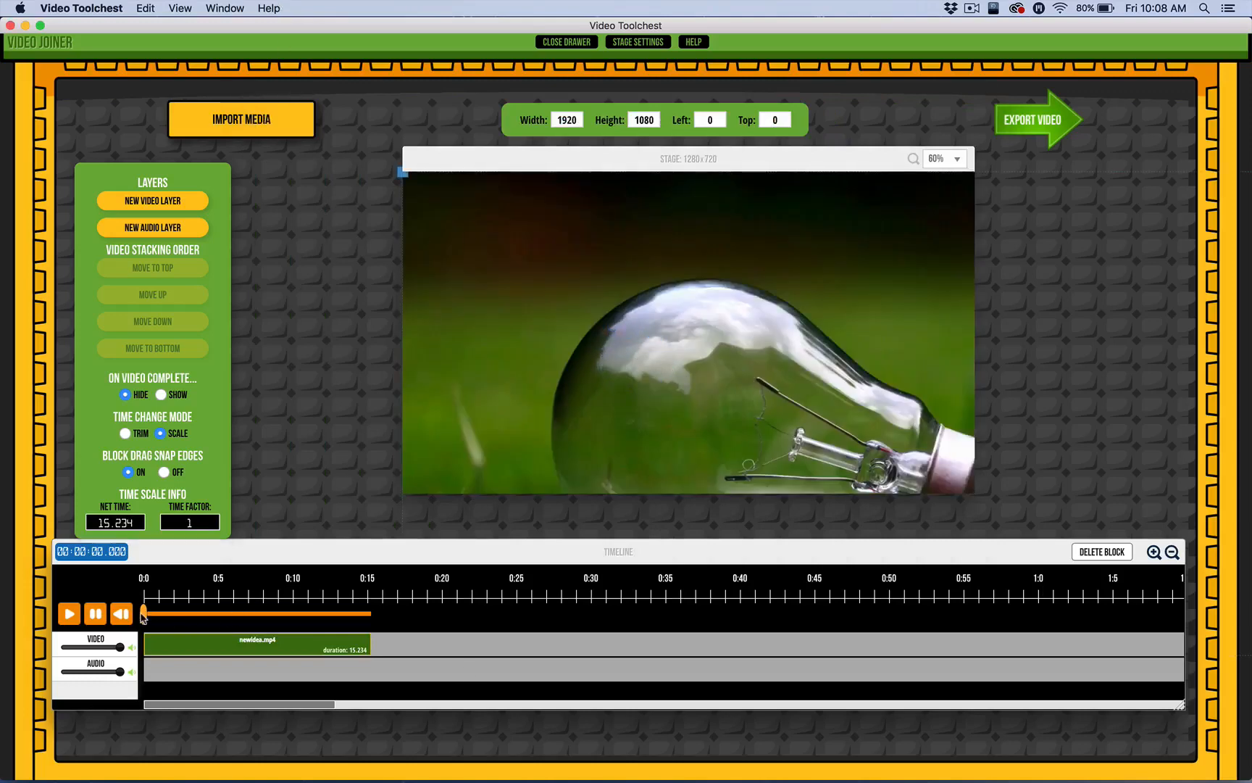
Import anouncing_new.mp4 at the end of newidea.mp4, around 0:15.2, and snap it against that clip on the video layer
drag(143, 617, 373, 628)
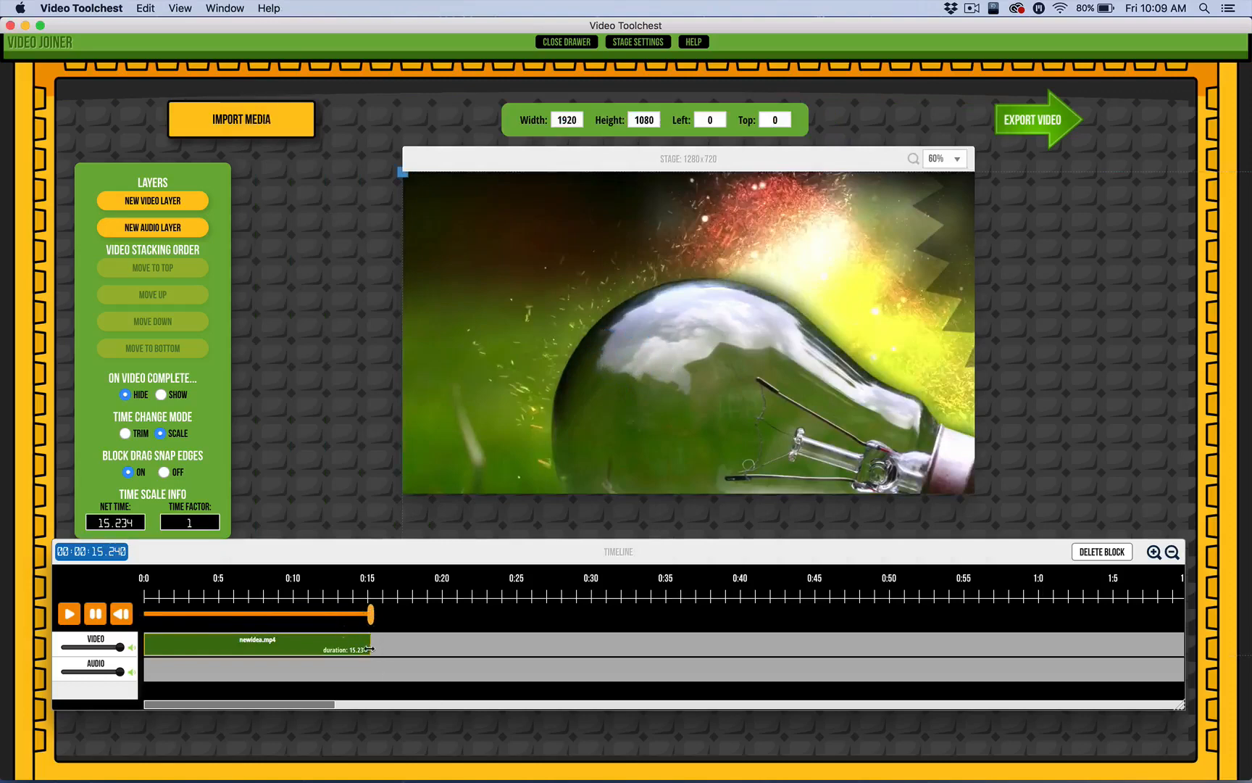
click(225, 129)
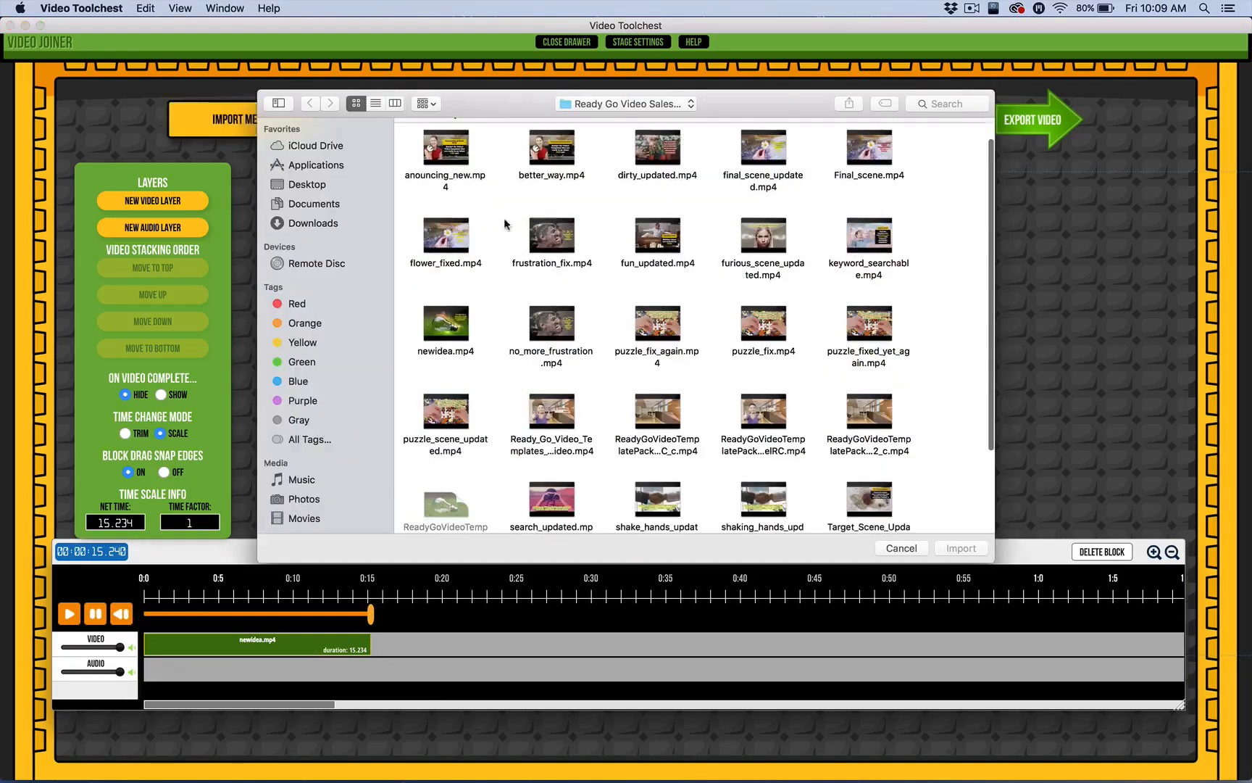
click(464, 158)
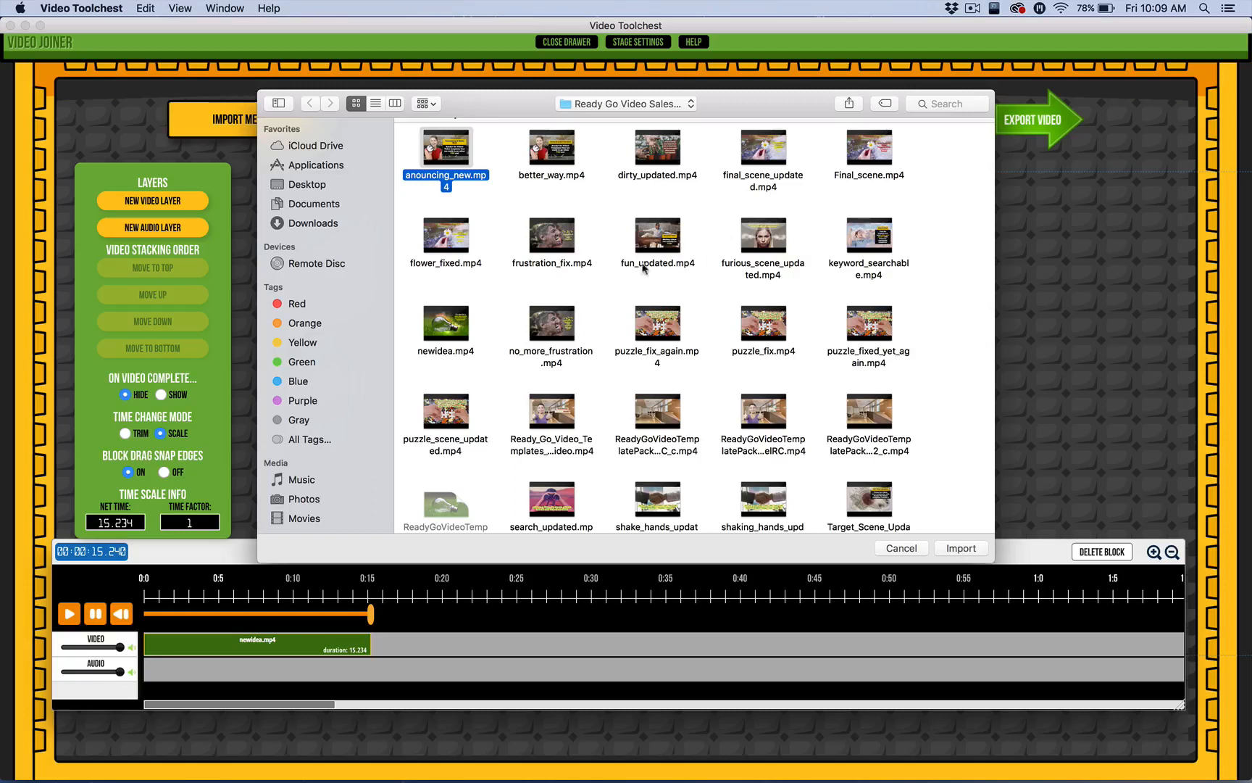
click(961, 548)
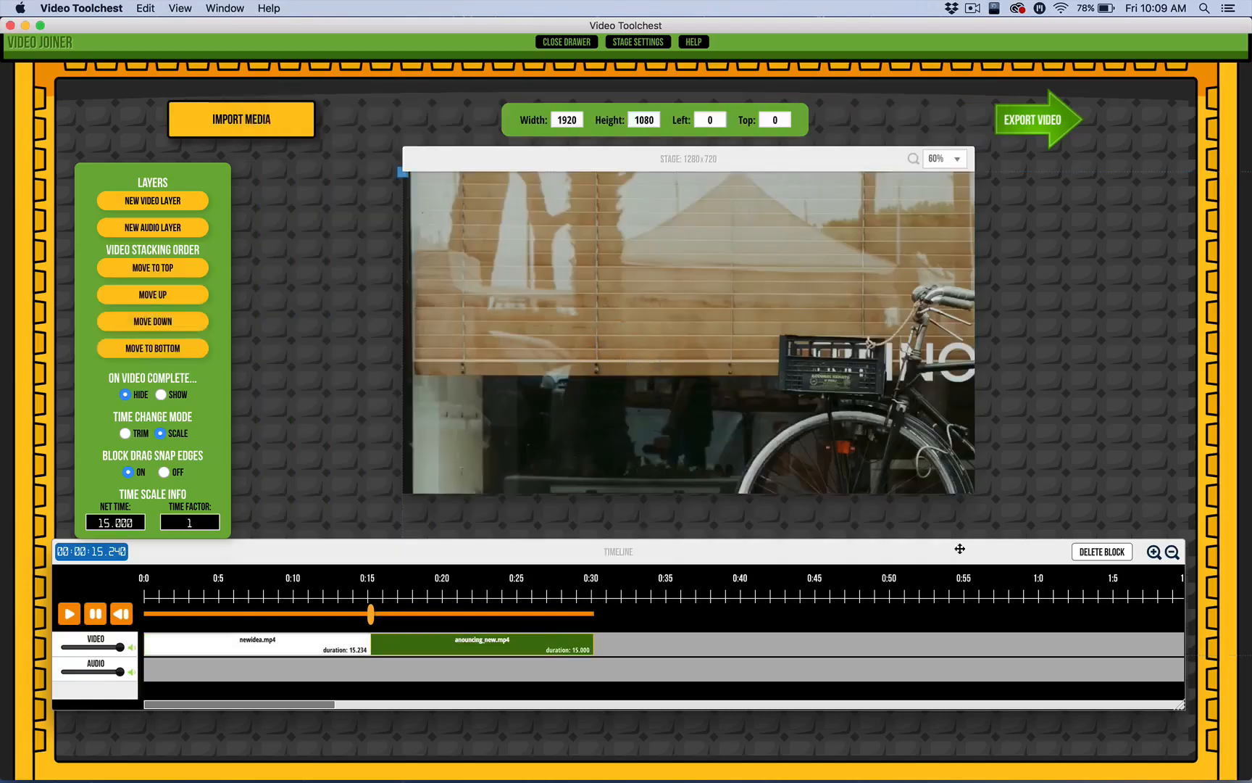
drag(439, 636, 379, 668)
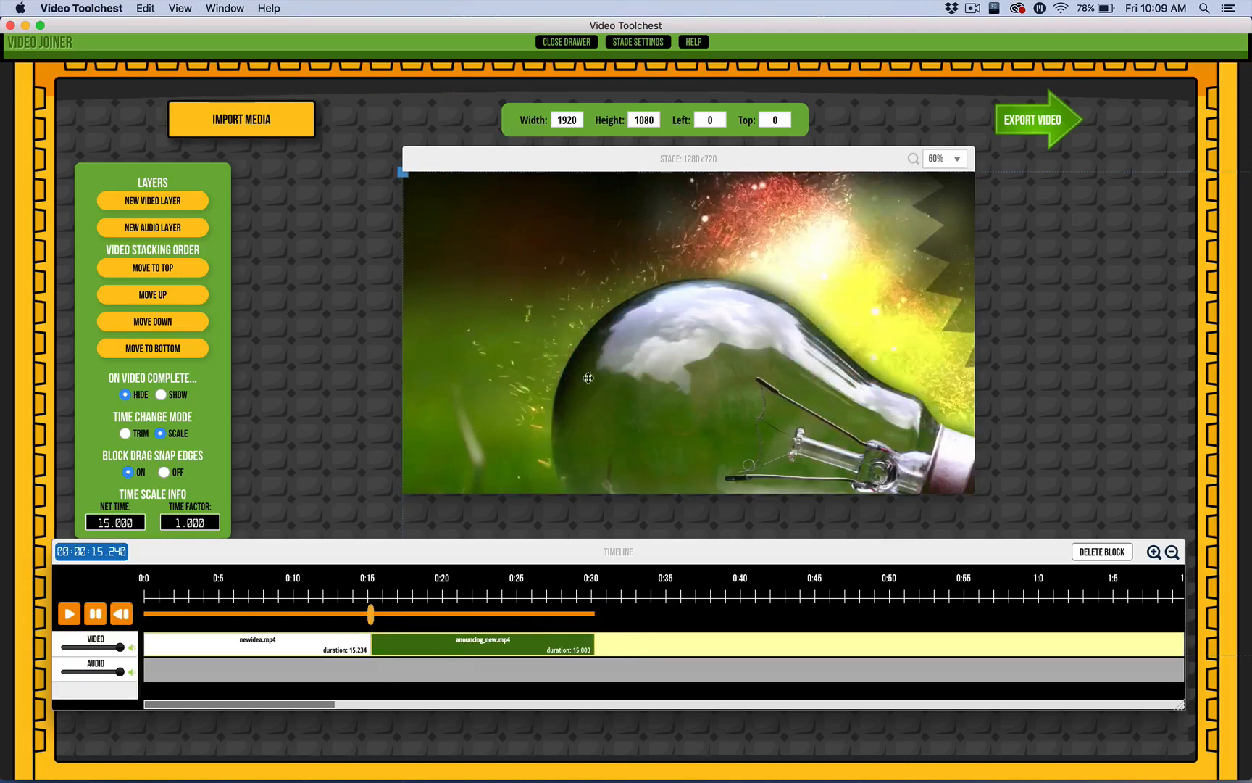
Check the stage settings and set anouncing_new.mp4's width to 1280 and height to 720, with the playhead at about 0:07.3
click(252, 612)
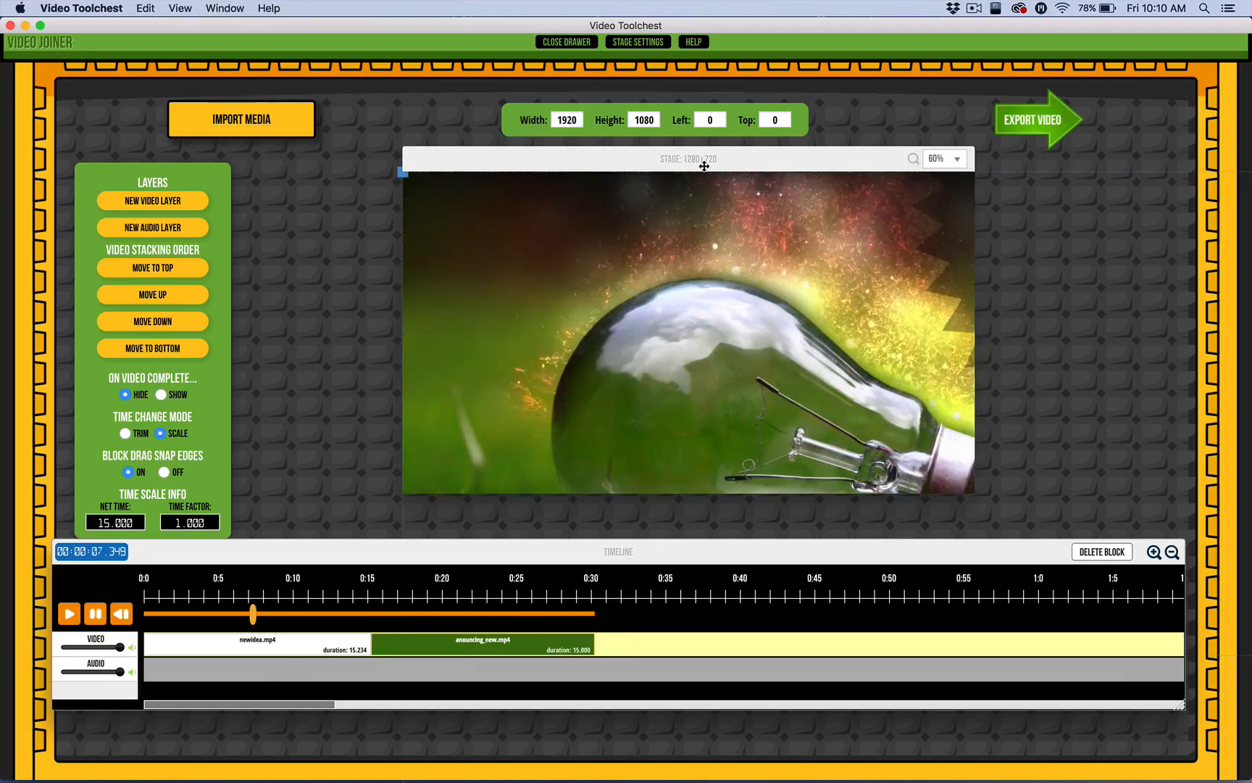
click(637, 43)
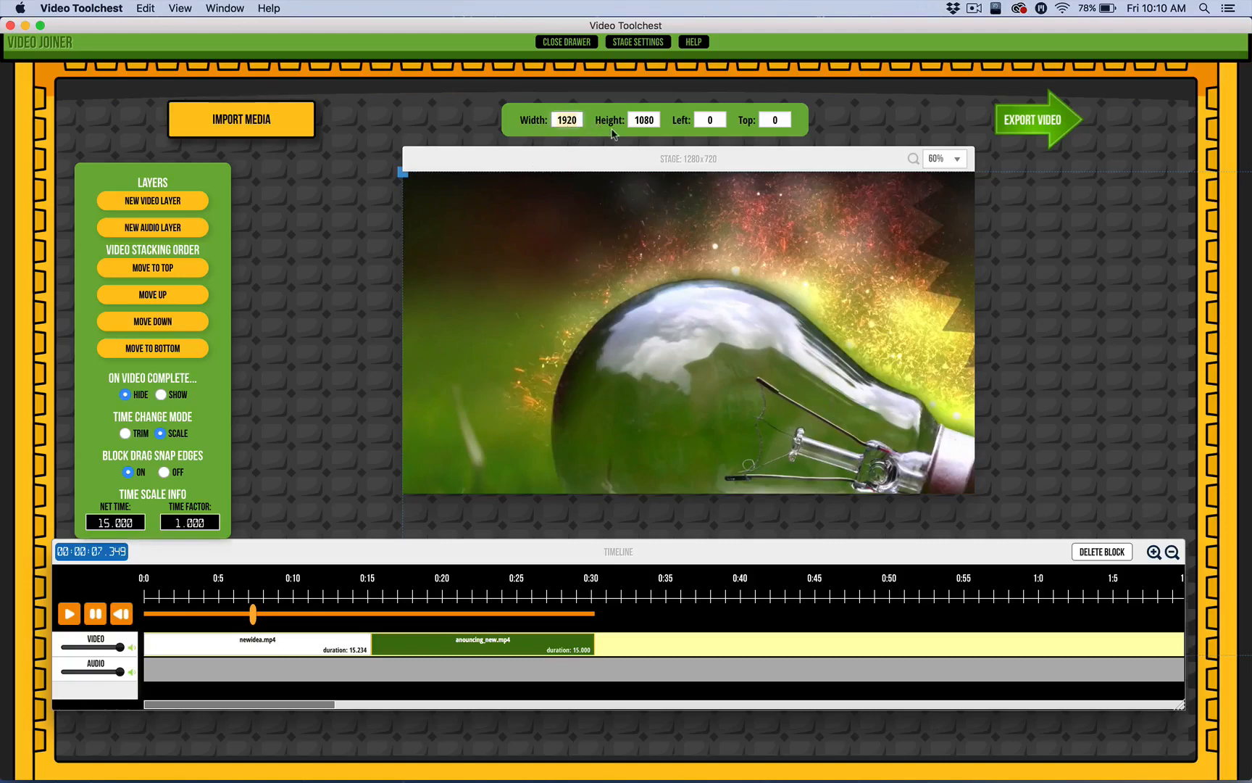
text(1280)
key(Tab)
text(720)
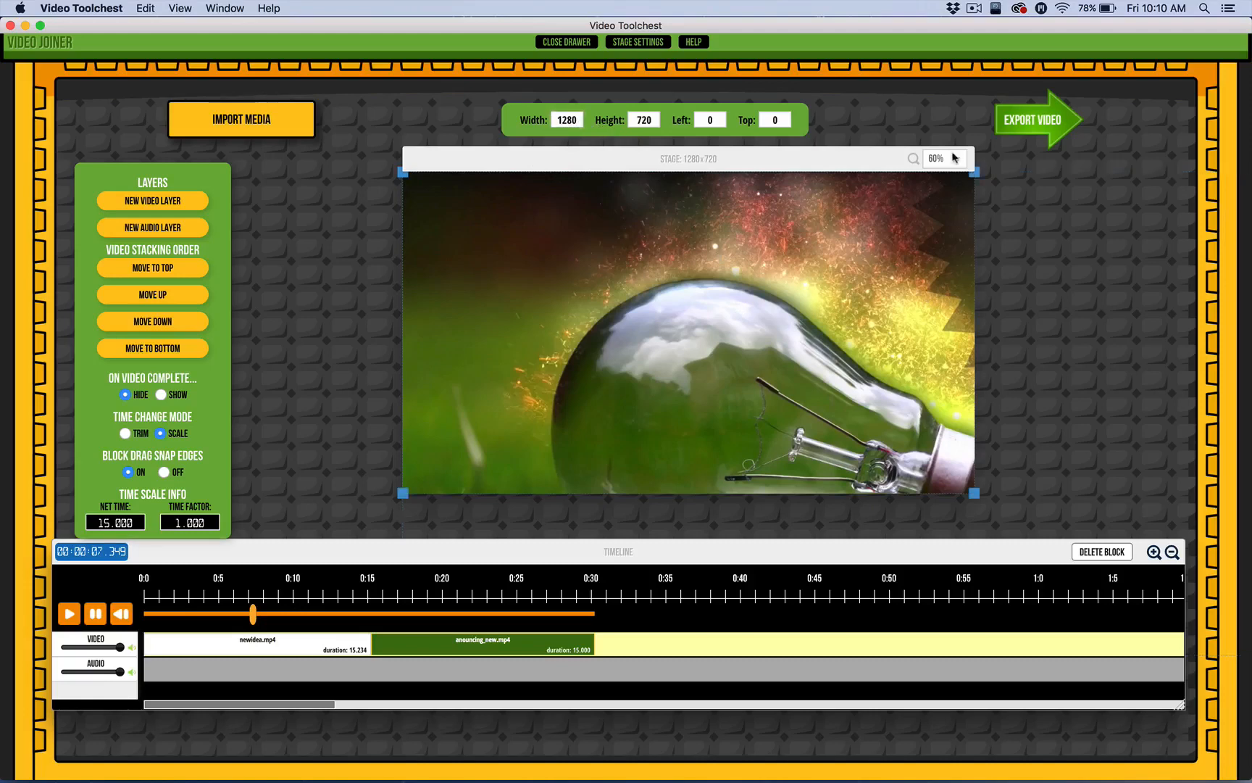
Shrink anouncing_new.mp4's frame to about 1095 × 615 and move it to about left 142, top 26, scrubbing through newidea.mp4
drag(959, 180, 877, 226)
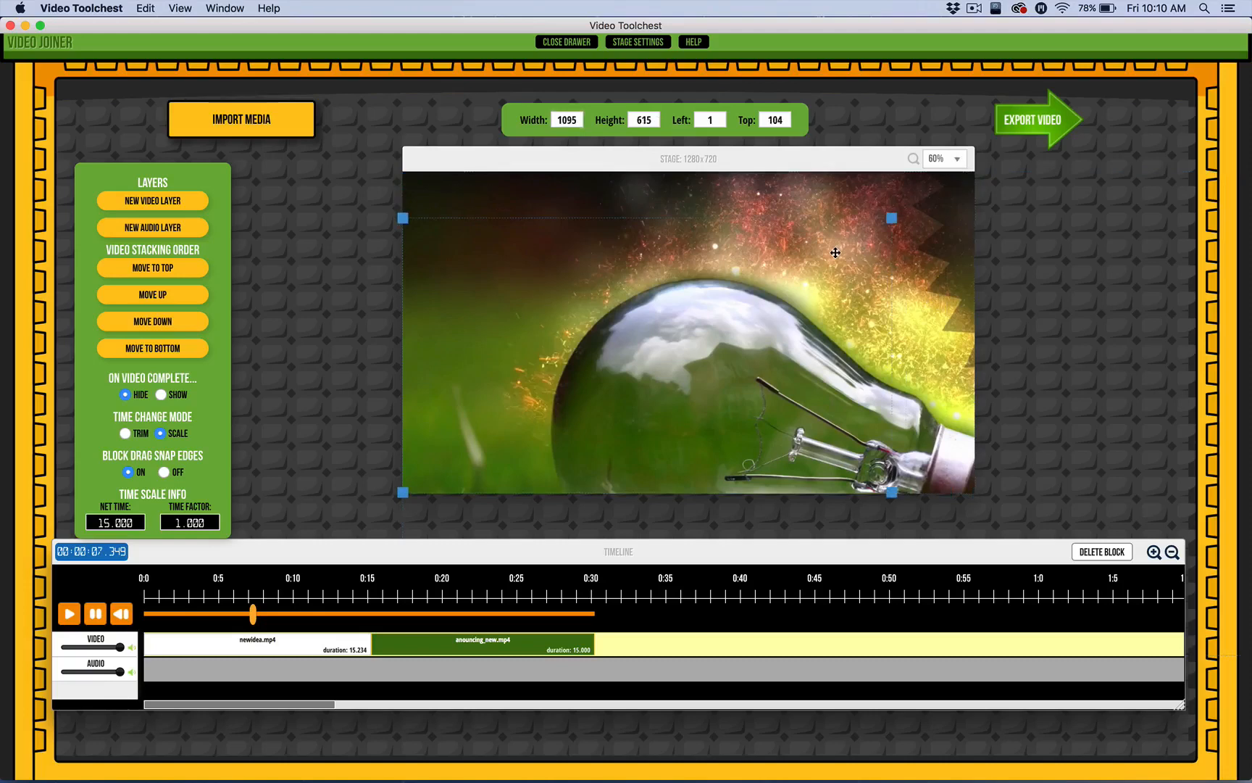
click(321, 614)
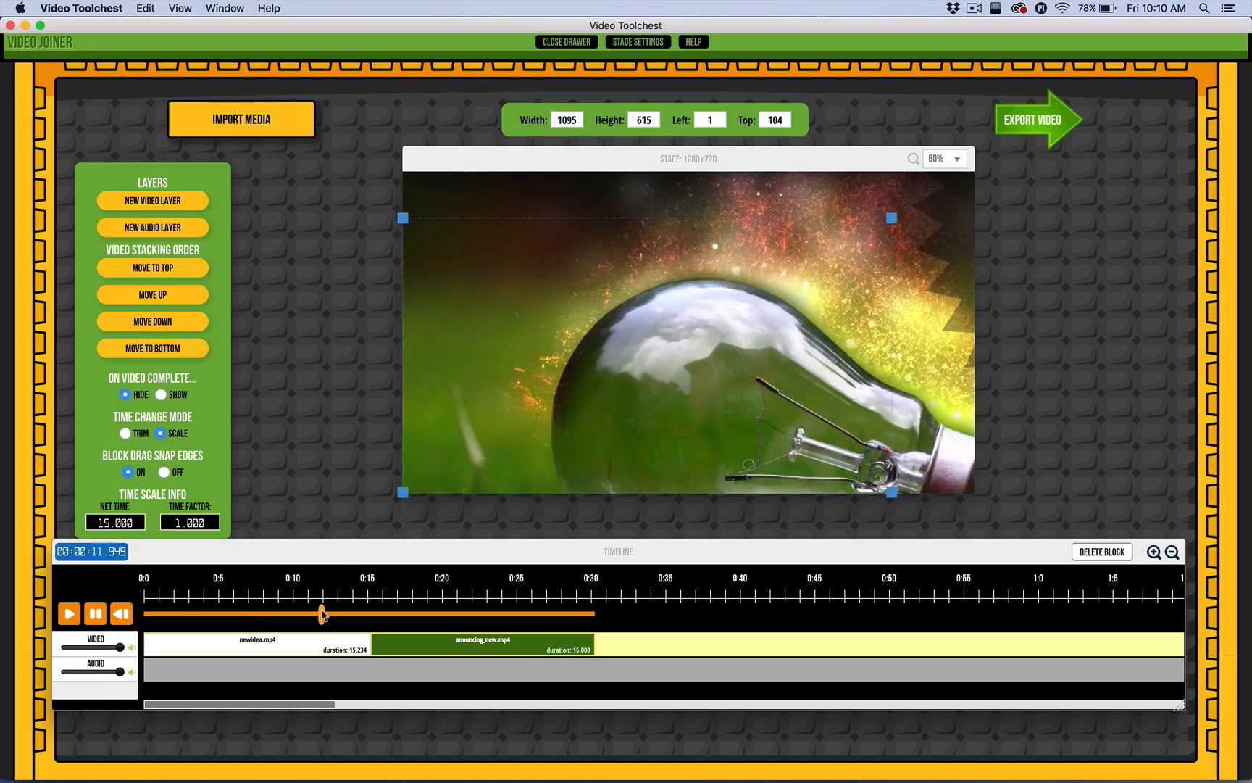
drag(323, 614, 279, 615)
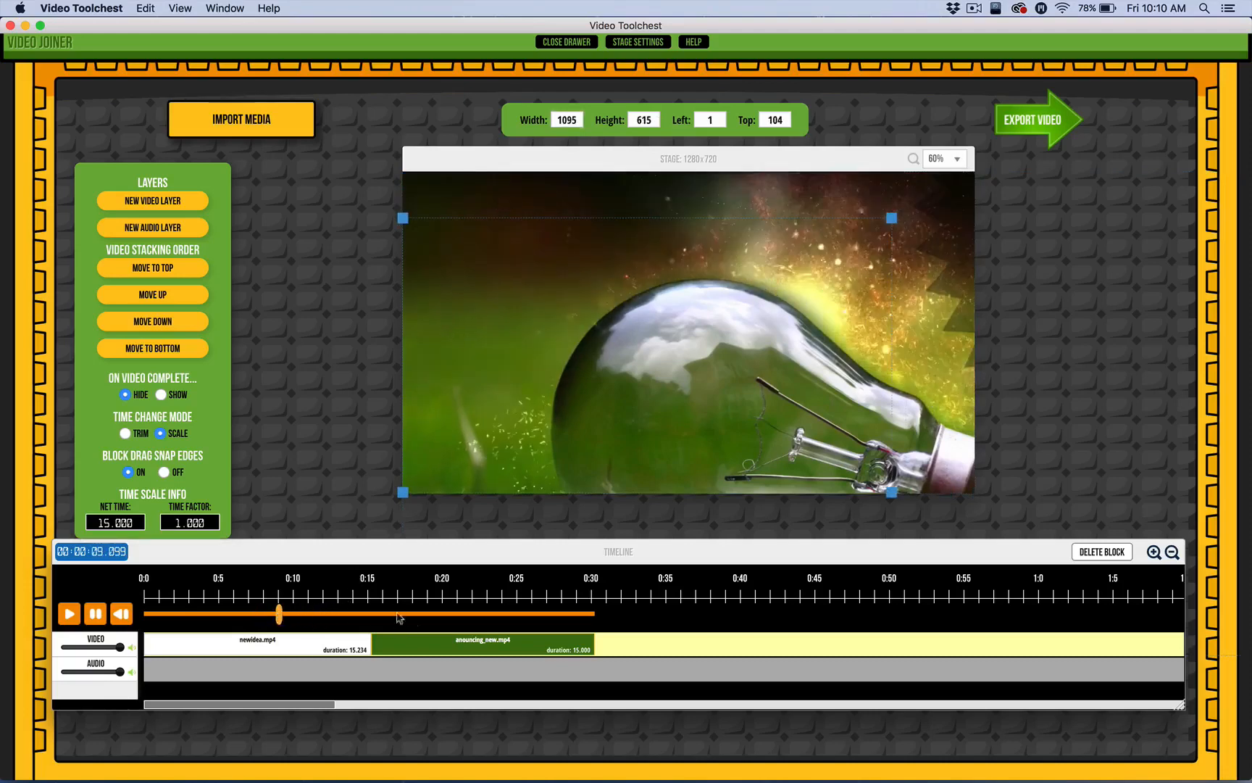
mouse_move(366, 647)
mouse_down()
mouse_move(391, 645)
mouse_move(371, 644)
mouse_up()
drag(279, 615, 179, 614)
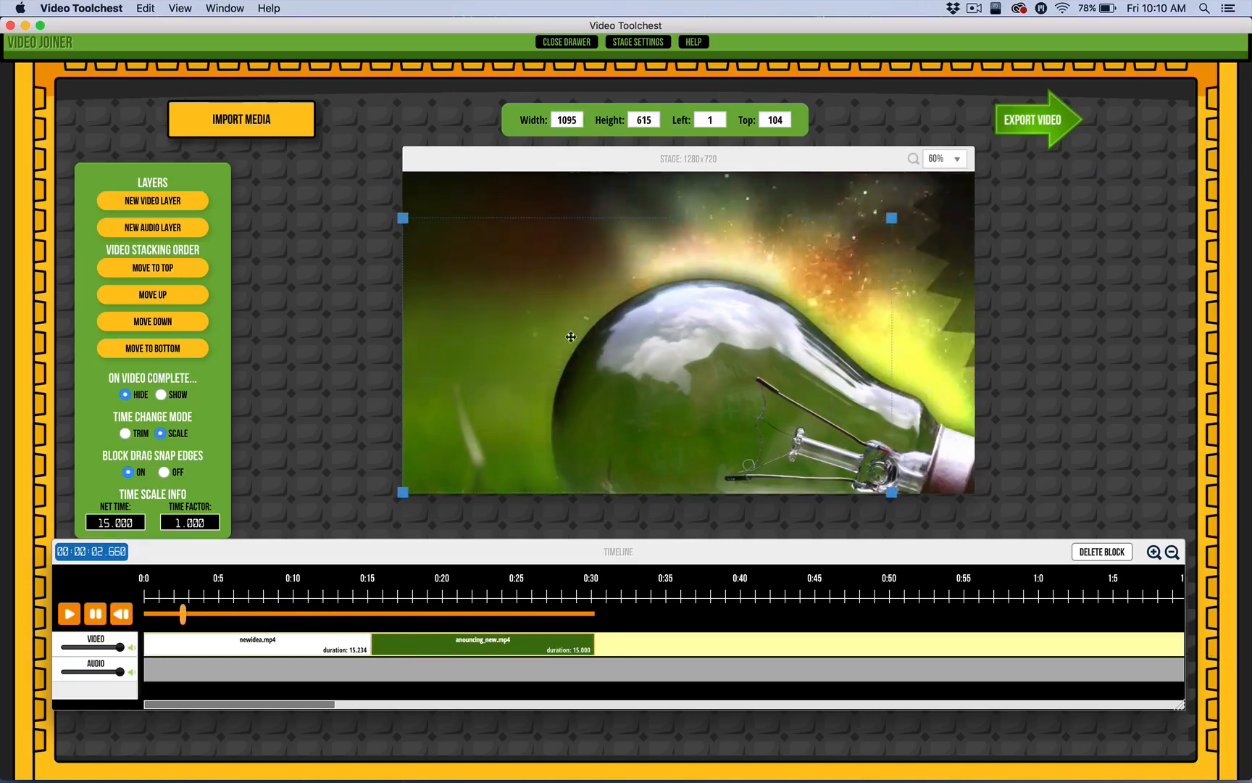
drag(833, 303, 896, 269)
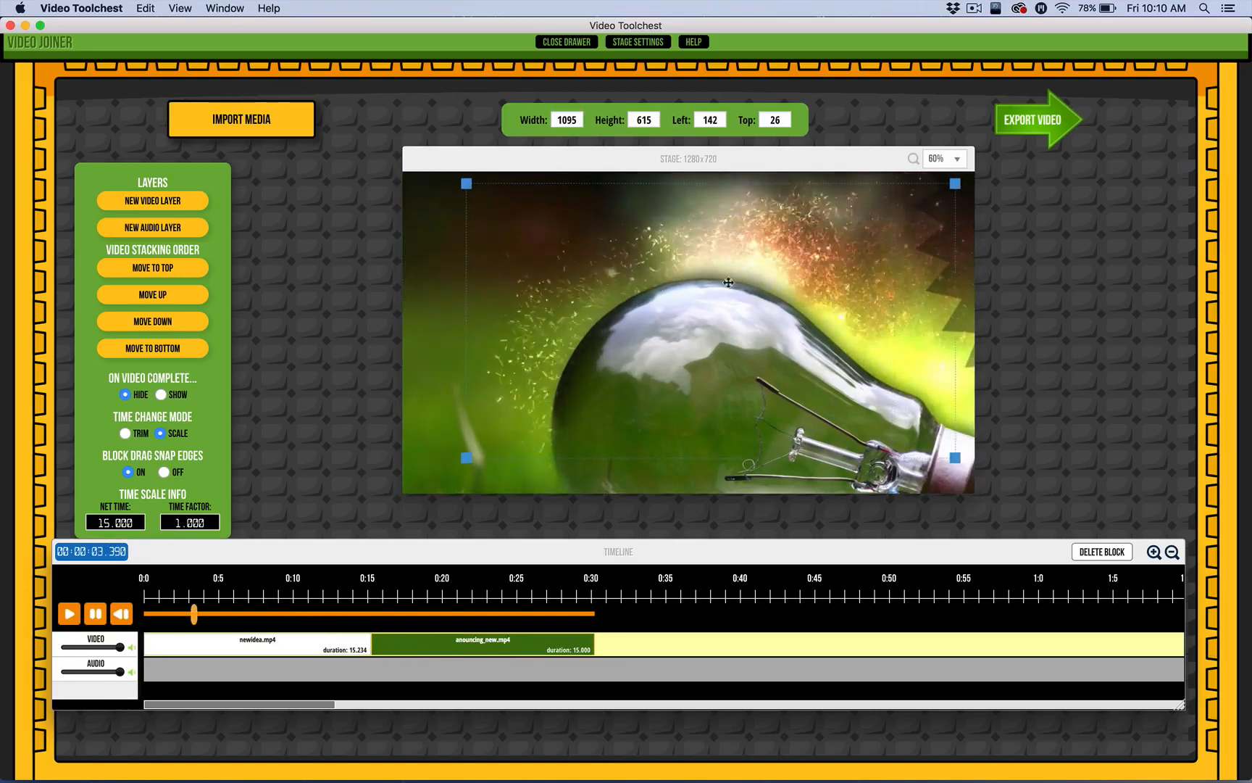
Select newidea.mp4, move it on the stage to about left 128, top 160, and set its width to 1280
click(422, 659)
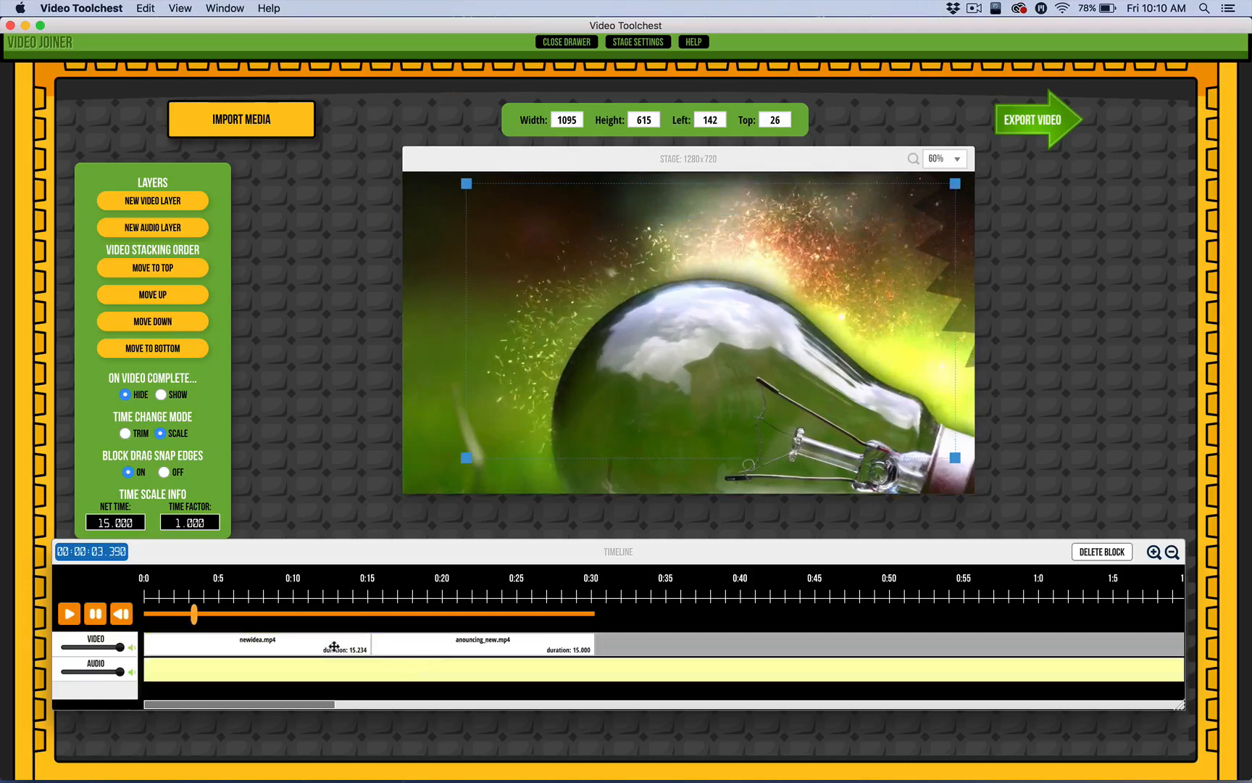
click(334, 646)
drag(670, 288, 558, 443)
drag(595, 344, 770, 263)
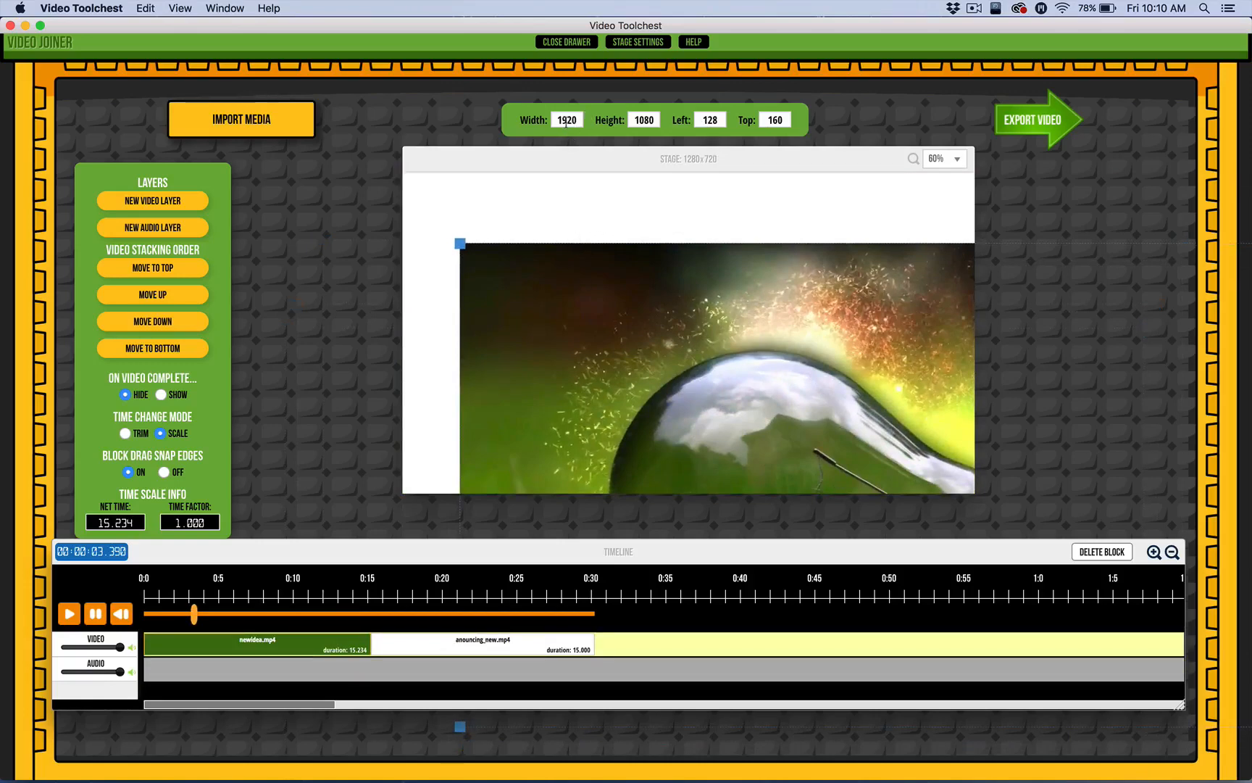
double_click(567, 120)
text(1280)
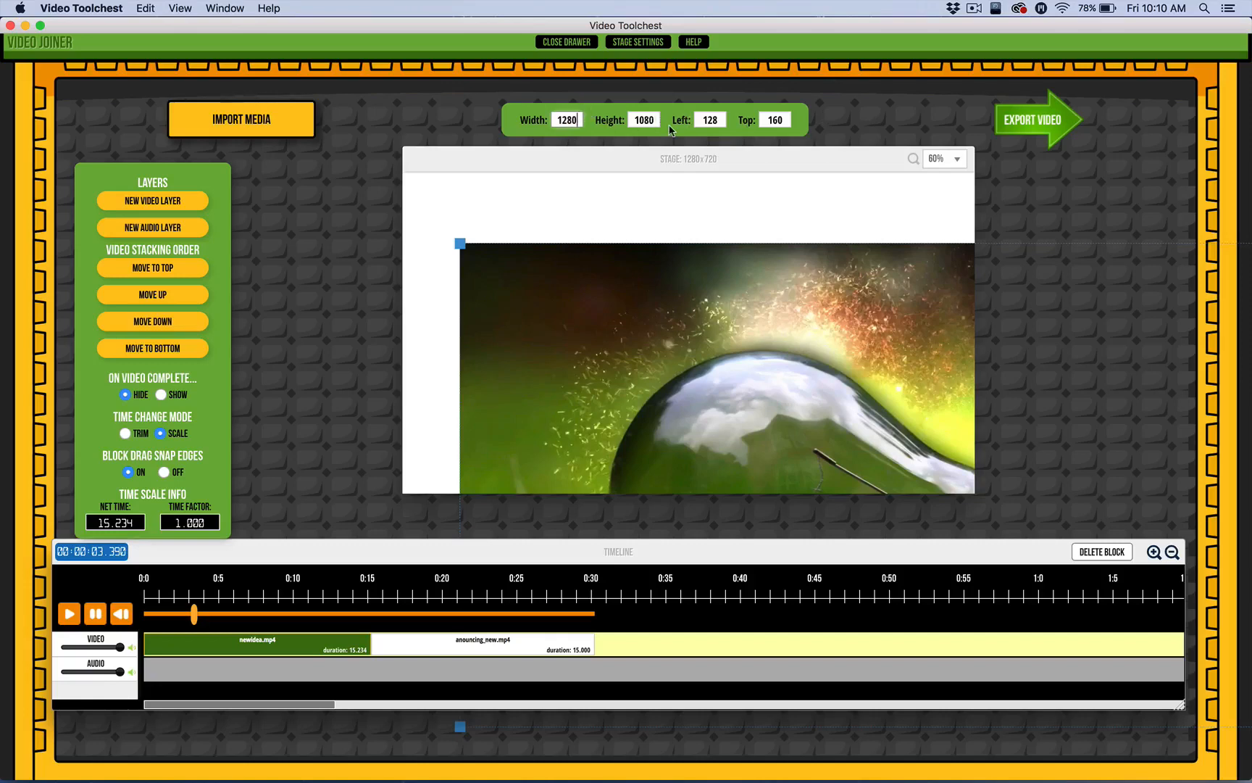
key(Return)
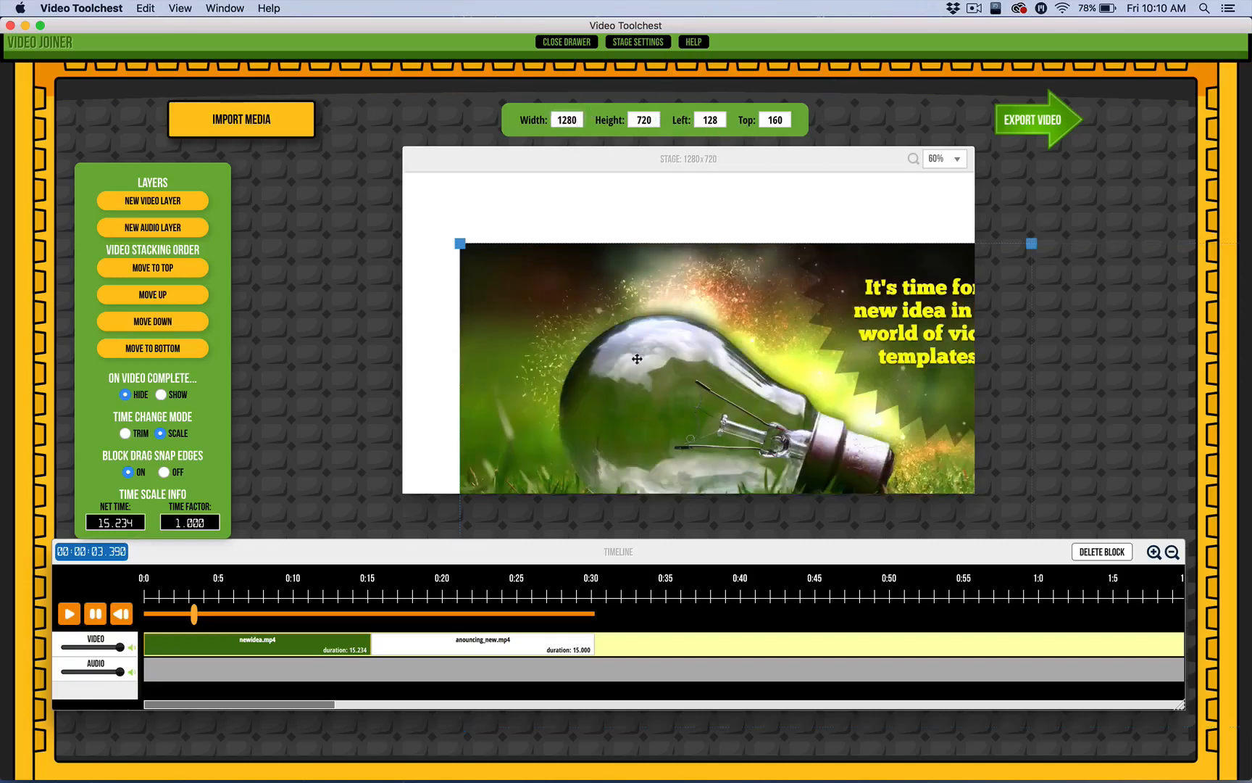
Nudge newidea.mp4 on the stage, and set its left and top positions to 0
mouse_move(637, 359)
mouse_down()
mouse_move(729, 376)
mouse_move(647, 342)
mouse_up()
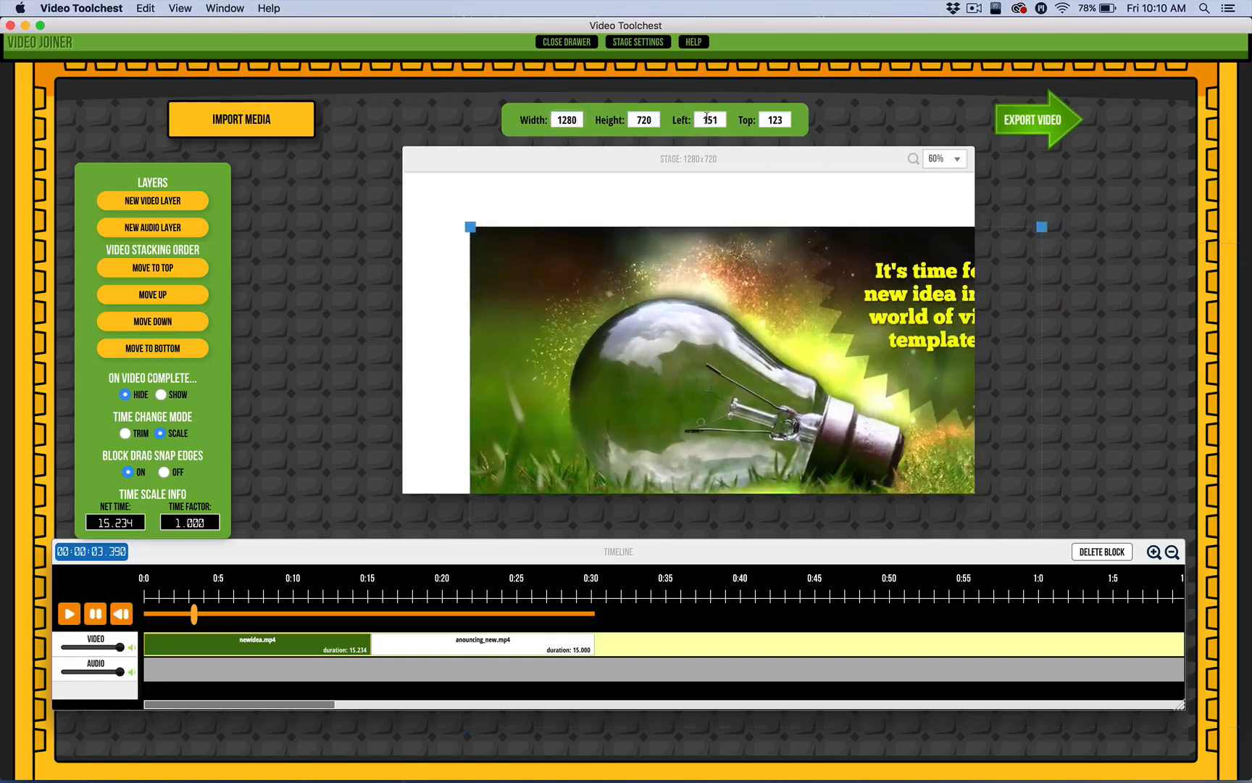
double_click(706, 118)
text(0)
double_click(776, 121)
text(0)
key(Return)
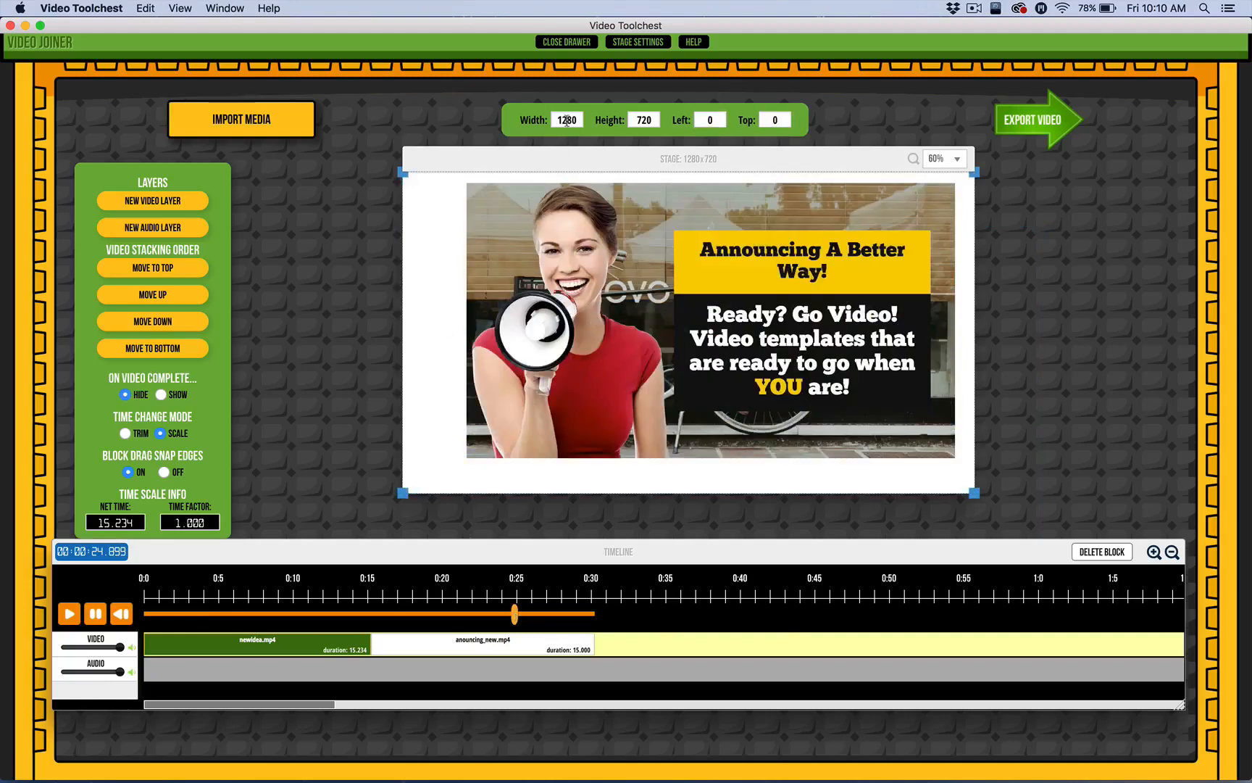
Select anouncing_new.mp4, move it on the stage to about left 162, top 153, and set its width to 1280
drag(644, 298, 800, 452)
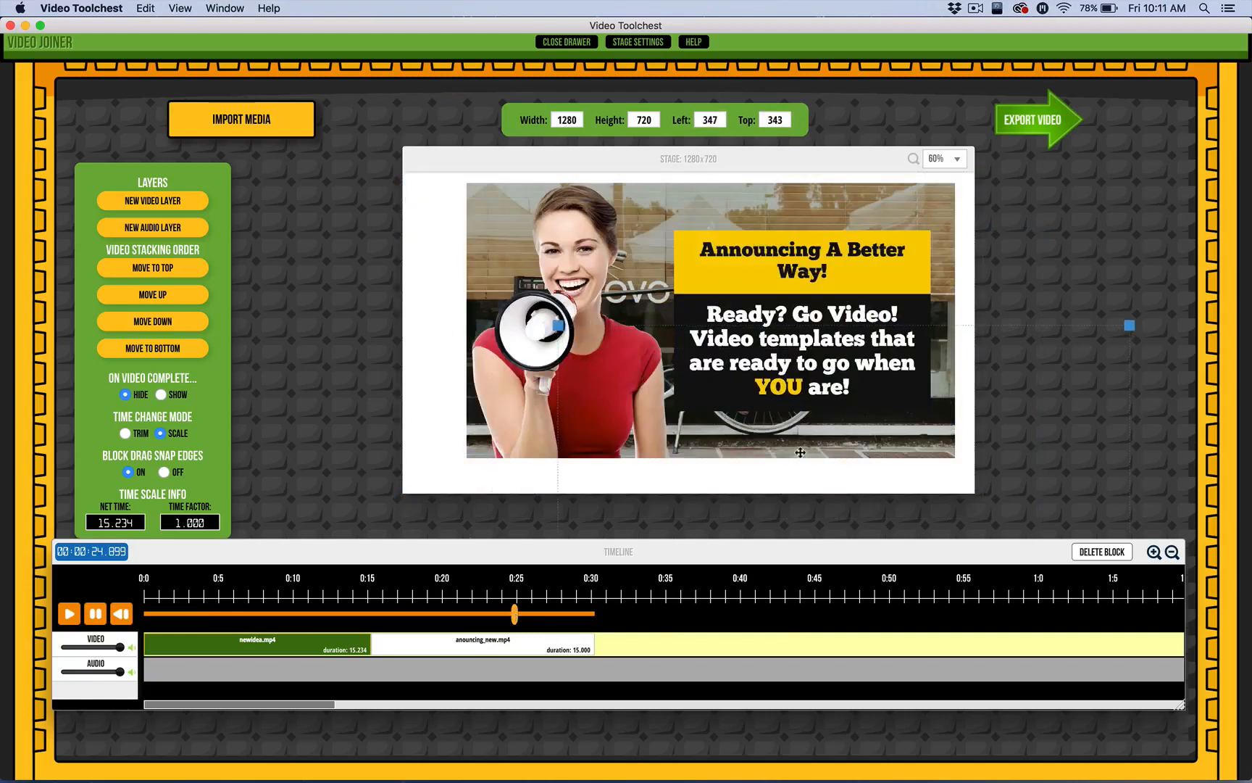
click(410, 645)
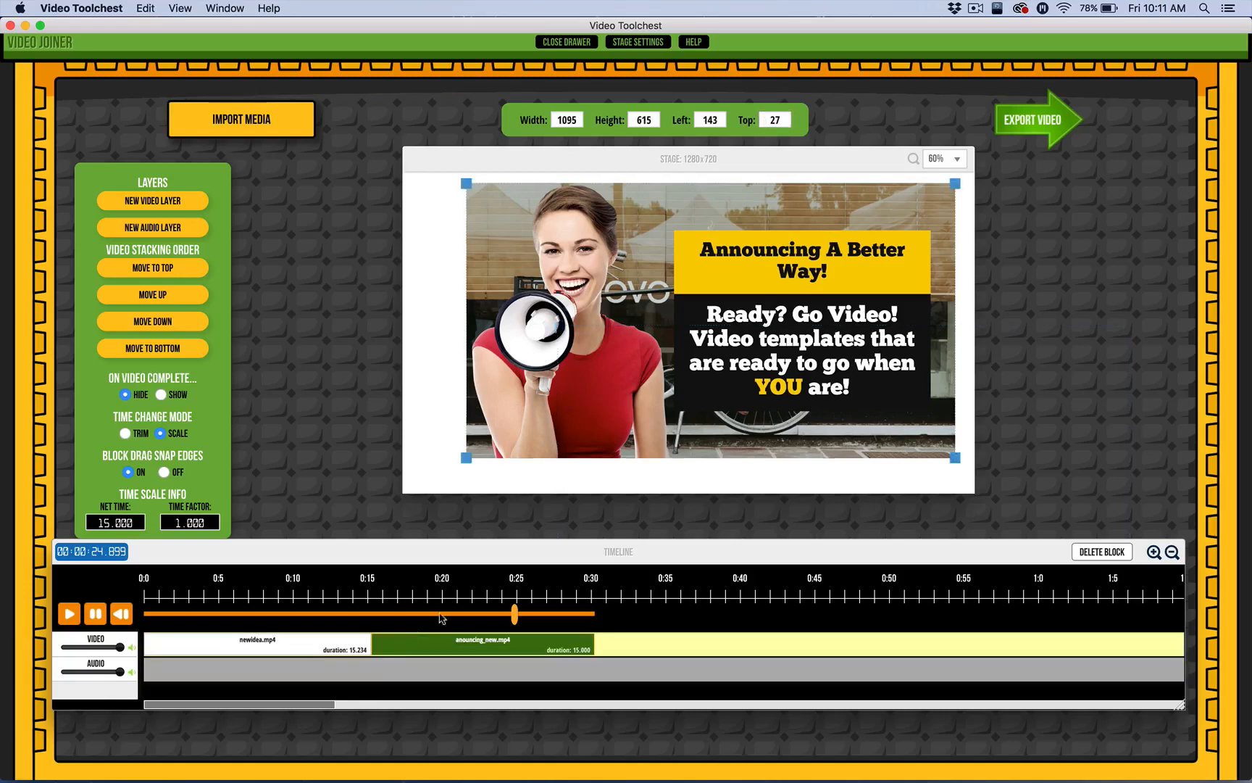
drag(604, 356, 614, 410)
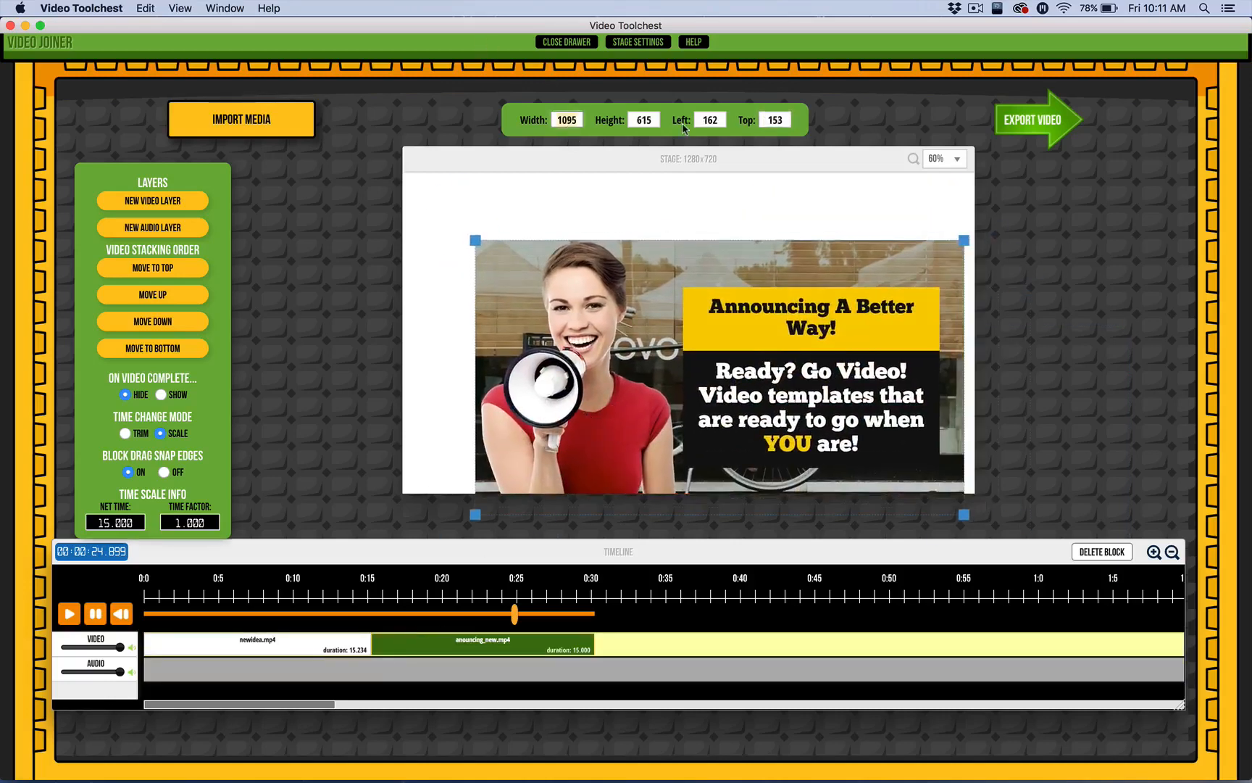
text(11)
text(80)
click(868, 154)
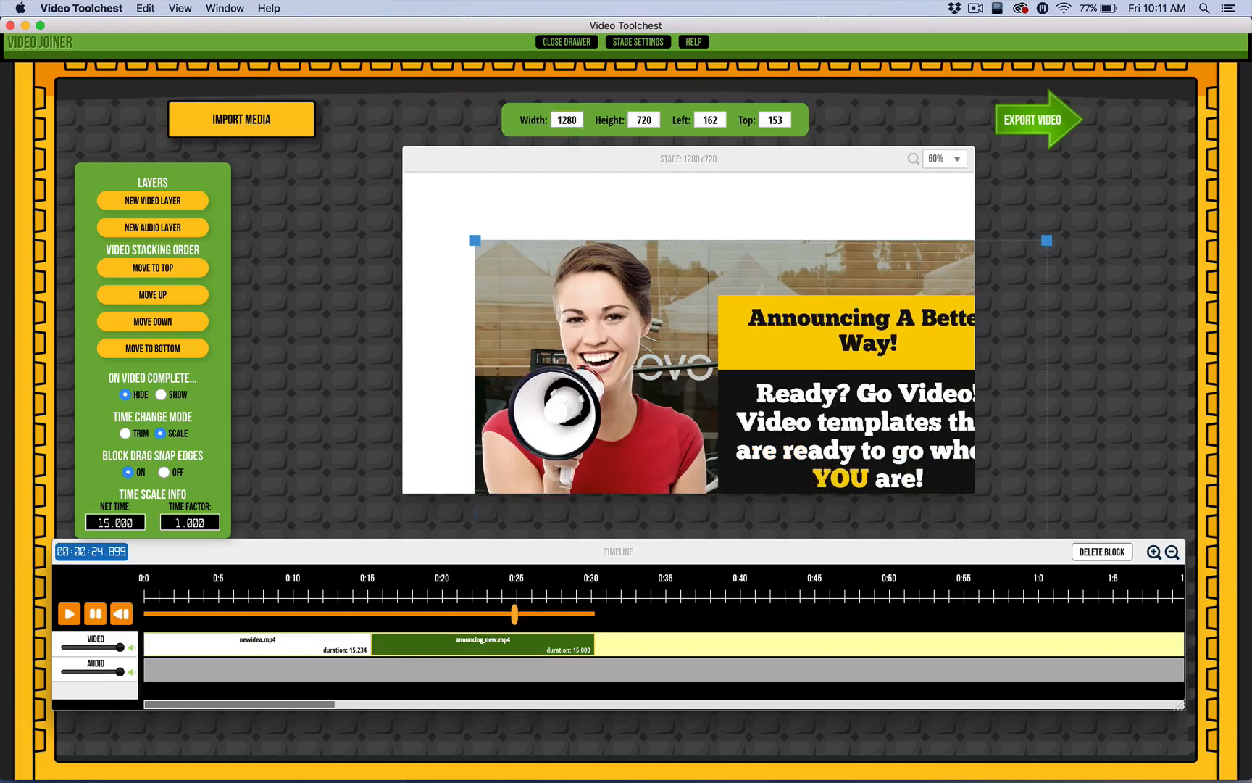
Set anouncing_new.mp4's left and top positions to 0 so it fills the stage
double_click(710, 120)
text(0)
click(778, 124)
double_click(776, 121)
text(0)
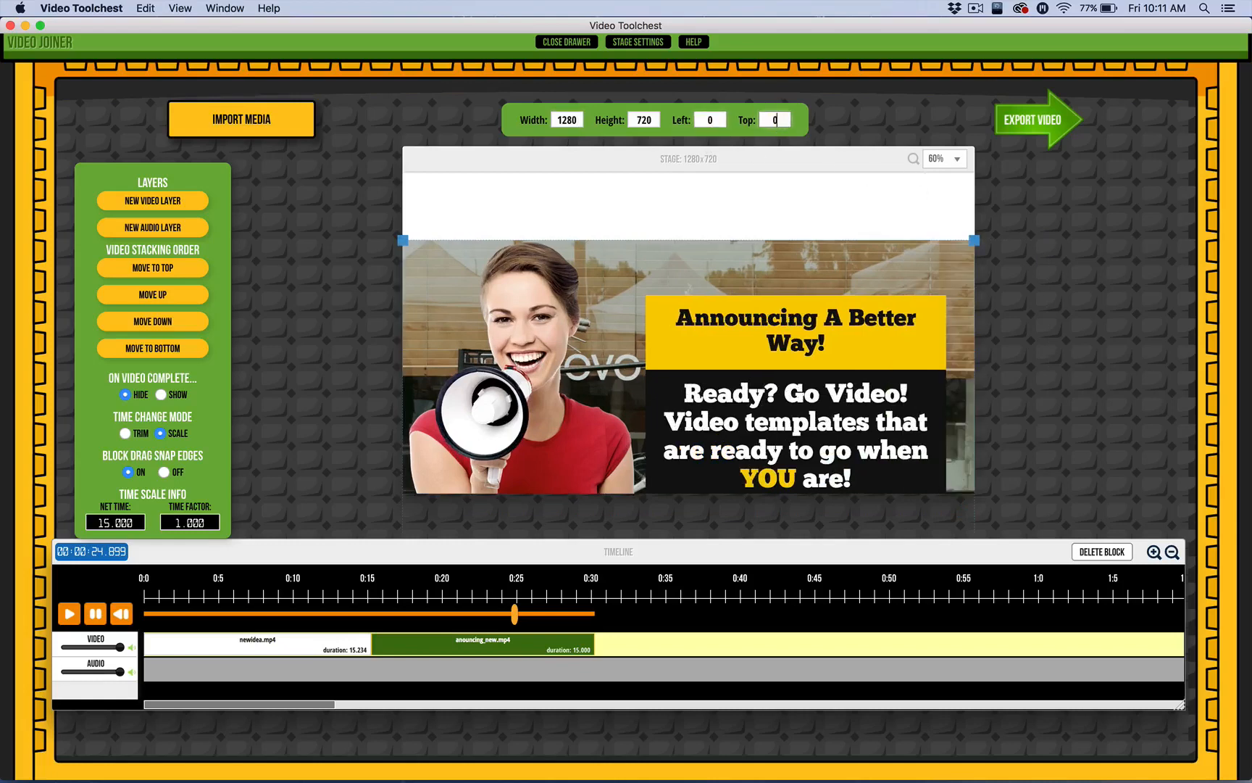
key(Return)
Select newidea.mp4, preview it at about 0:08.8, and reset its left and top positions to 0
click(303, 644)
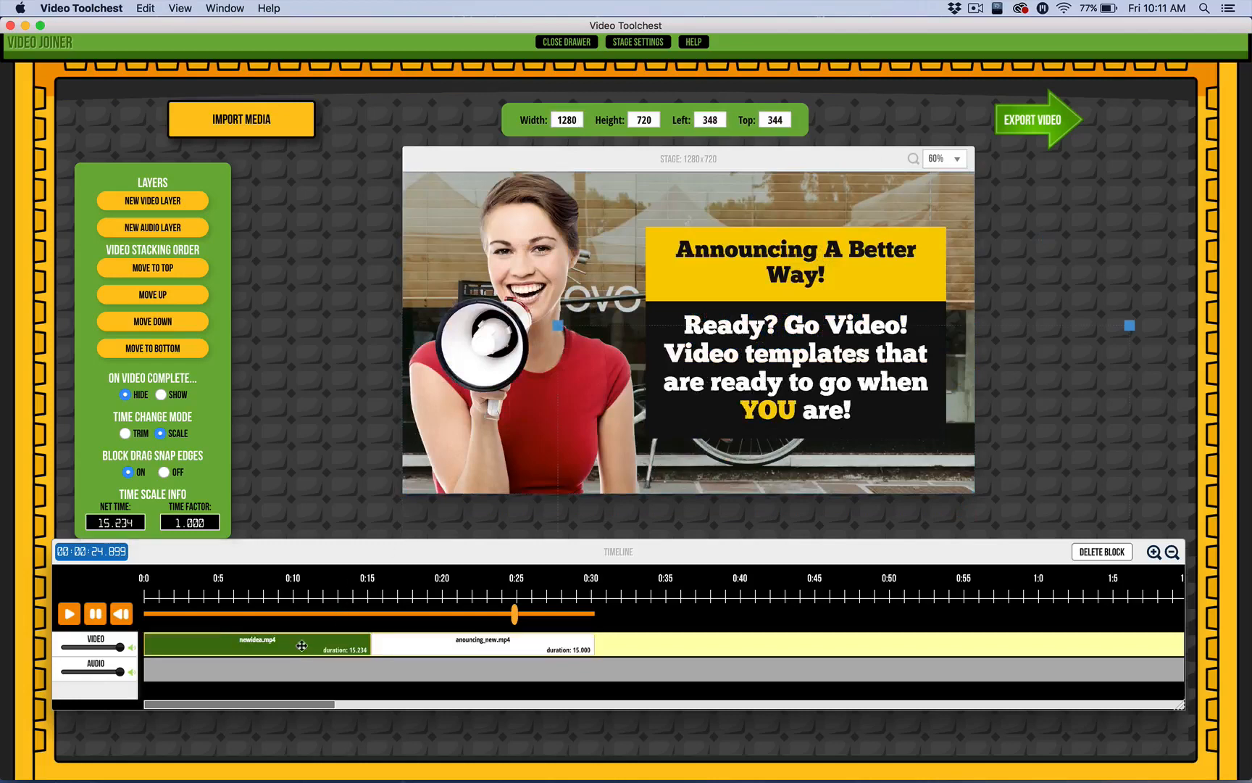
click(277, 614)
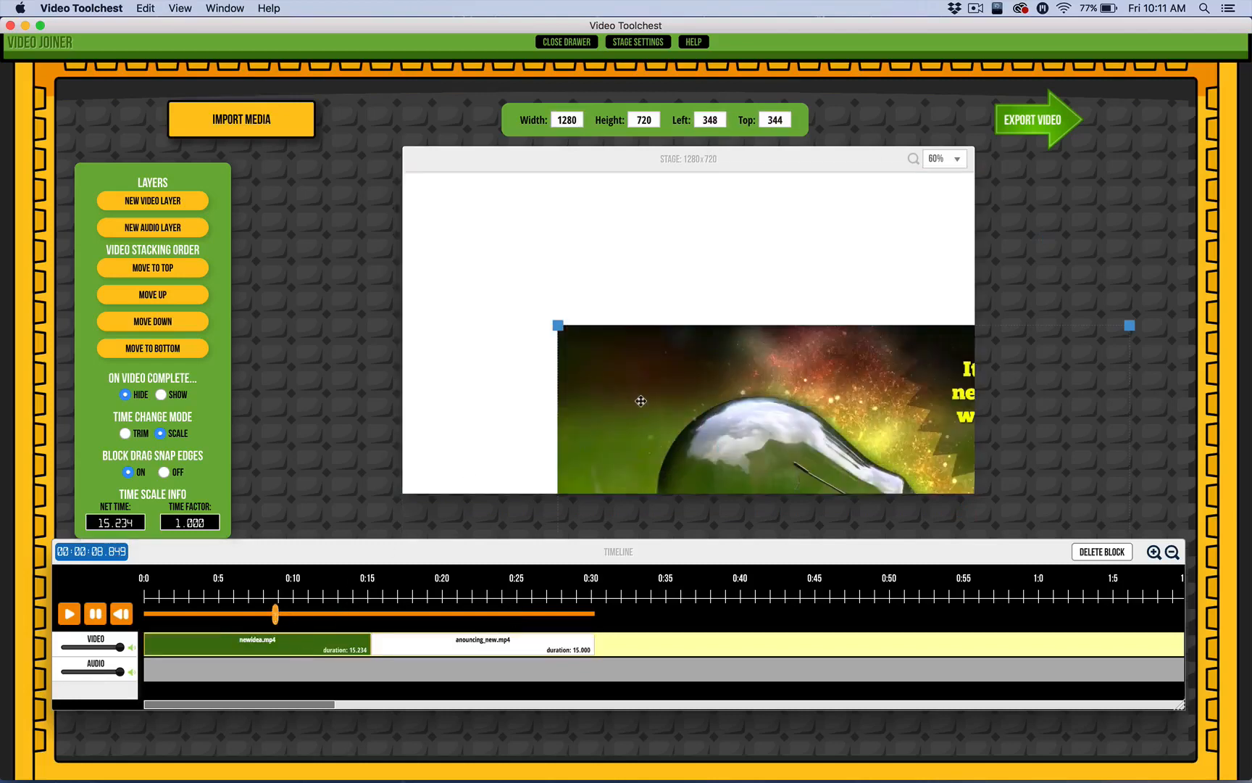
double_click(711, 121)
text(0)
key(Return)
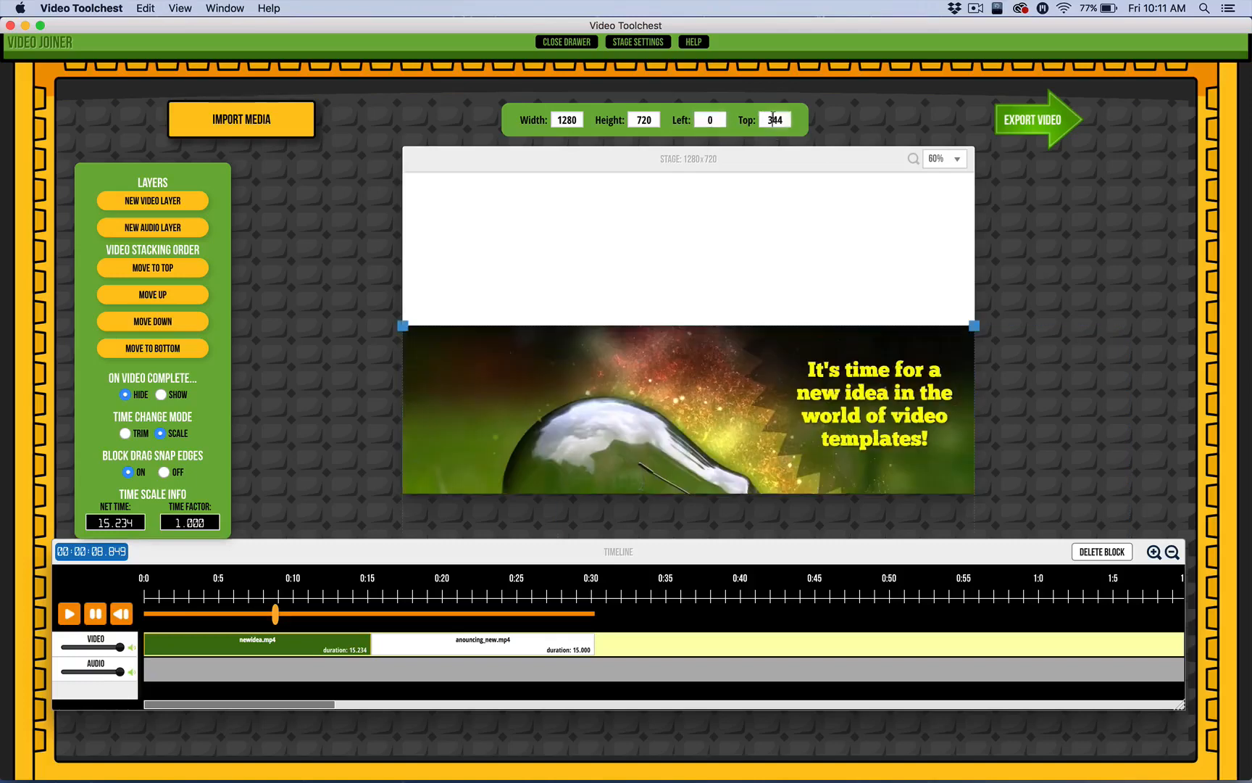
double_click(773, 120)
text(0)
key(Return)
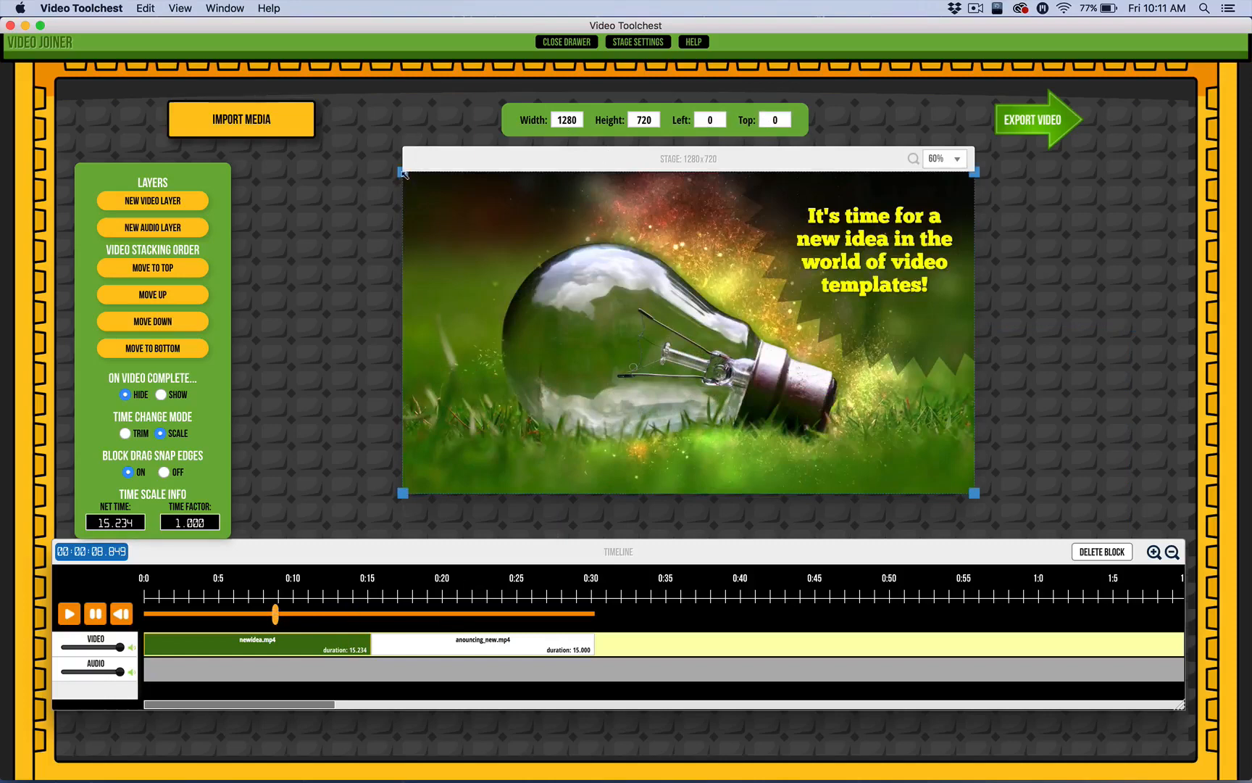
Scale newidea.mp4 down to about 799 × 449 from its upper-left corner, keeping it in the stage's lower-right corner
drag(403, 174, 616, 292)
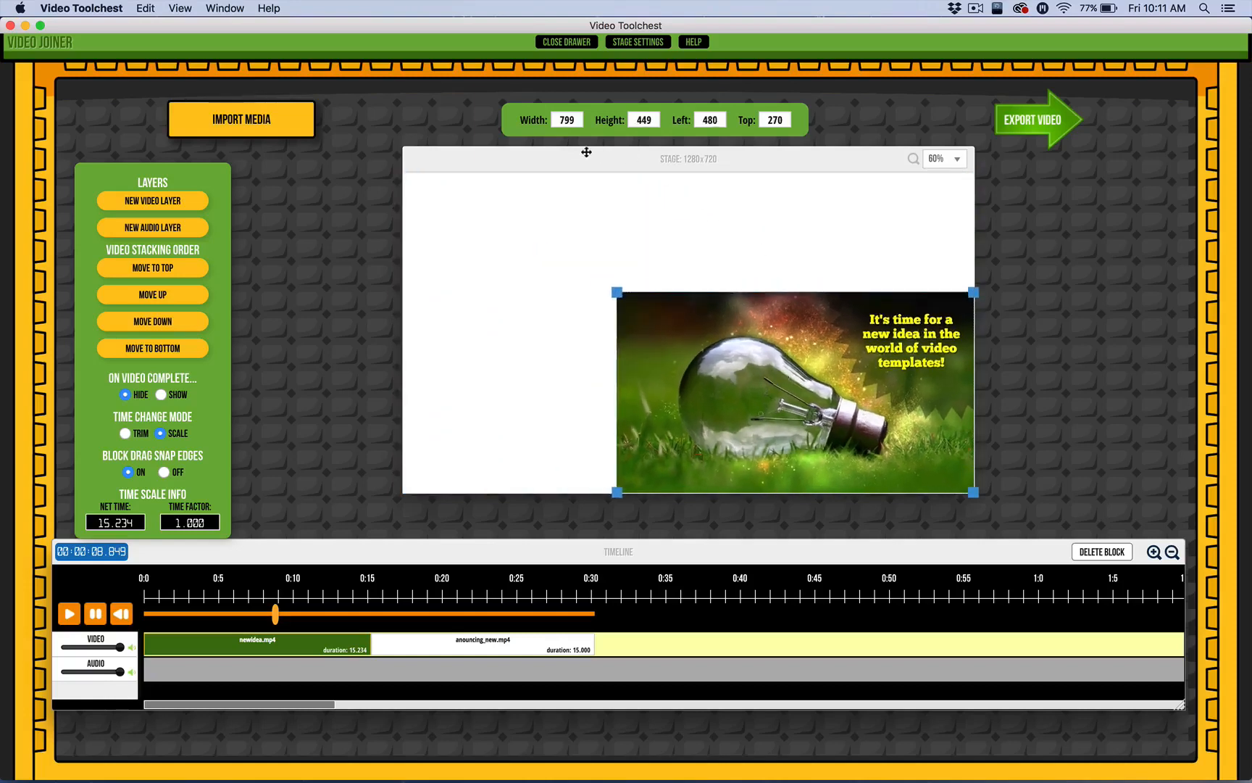
Set newidea.mp4's top and left positions to 0, placing it in the stage's upper-left corner
key(super+z)
click(568, 121)
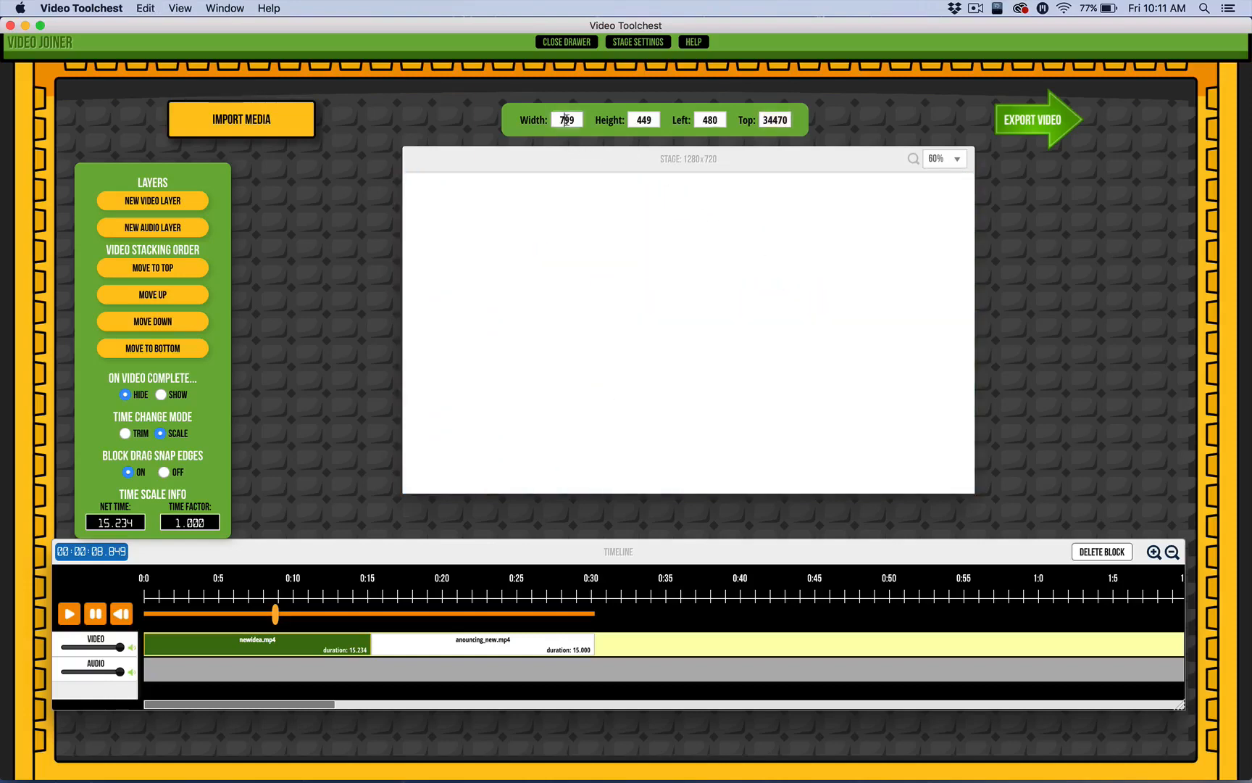
double_click(782, 121)
text(0)
click(722, 123)
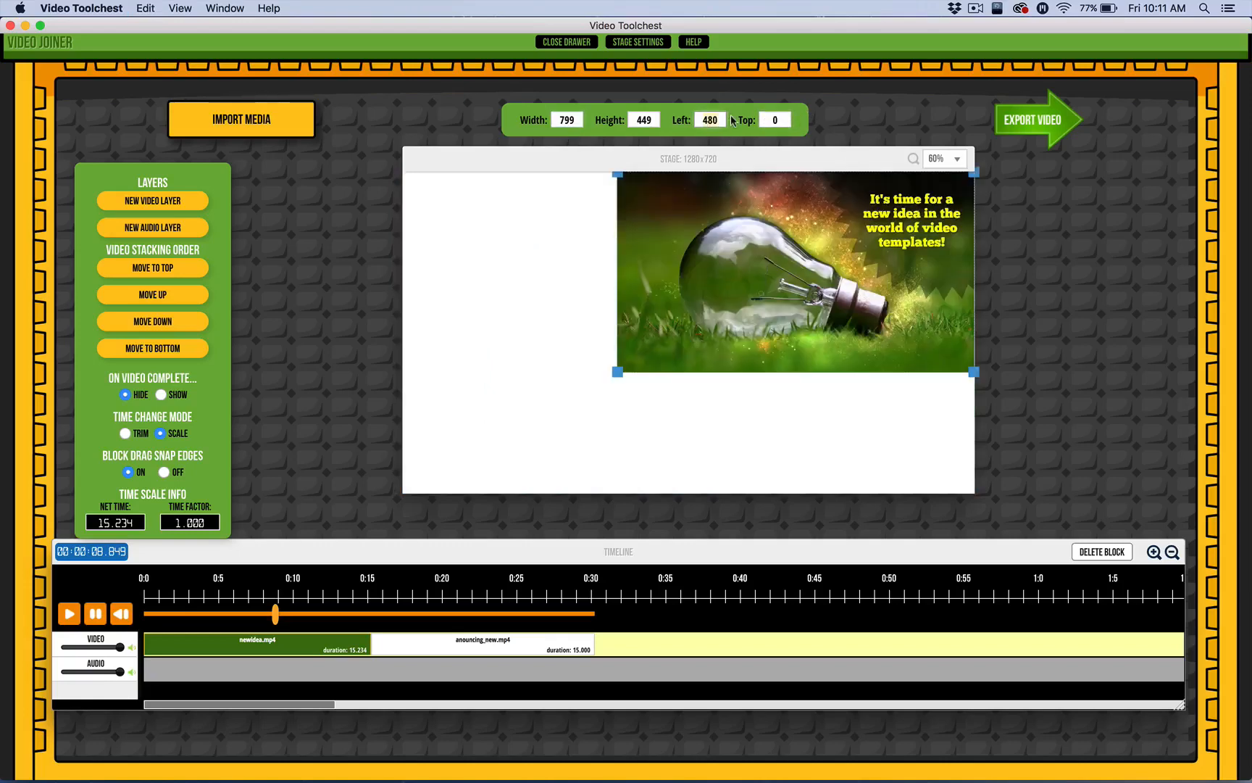
text(0)
key(Return)
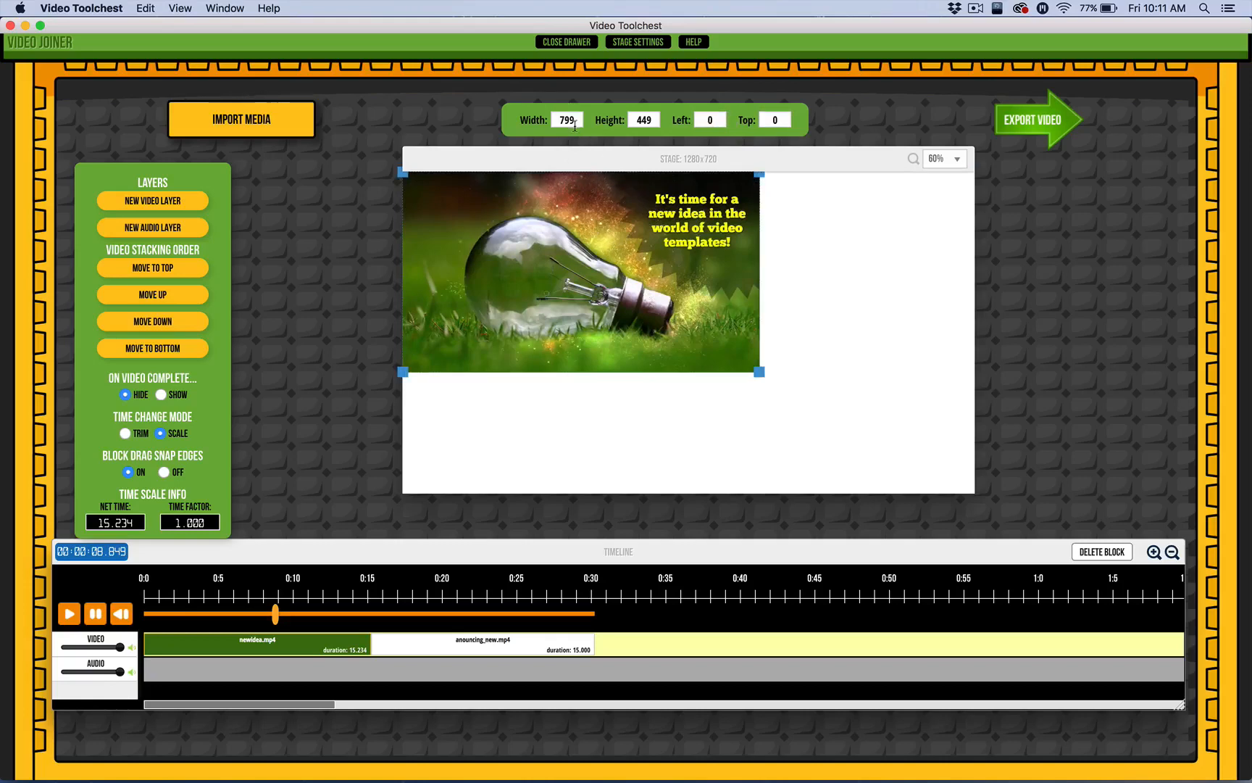
Try a width of 640 on newidea.mp4, and set its width to 1280 to fill the stage
text(640)
key(Return)
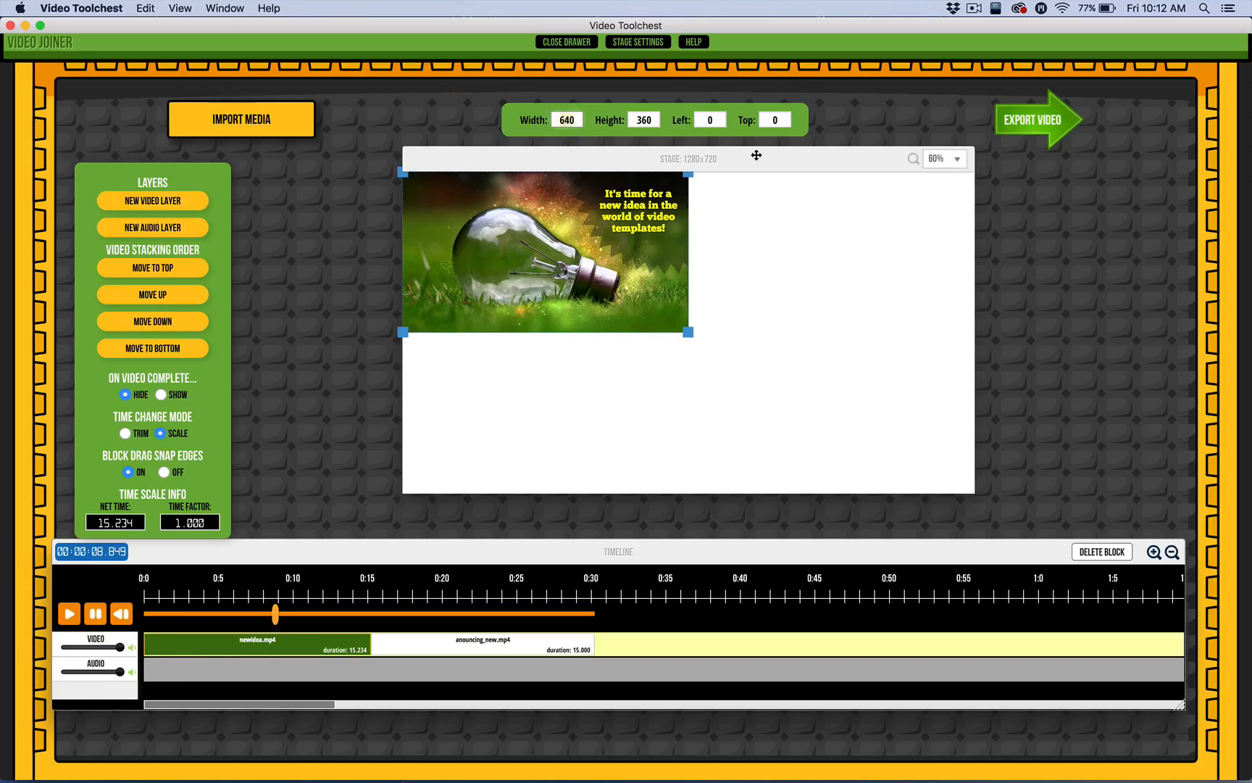
text(1280)
key(Return)
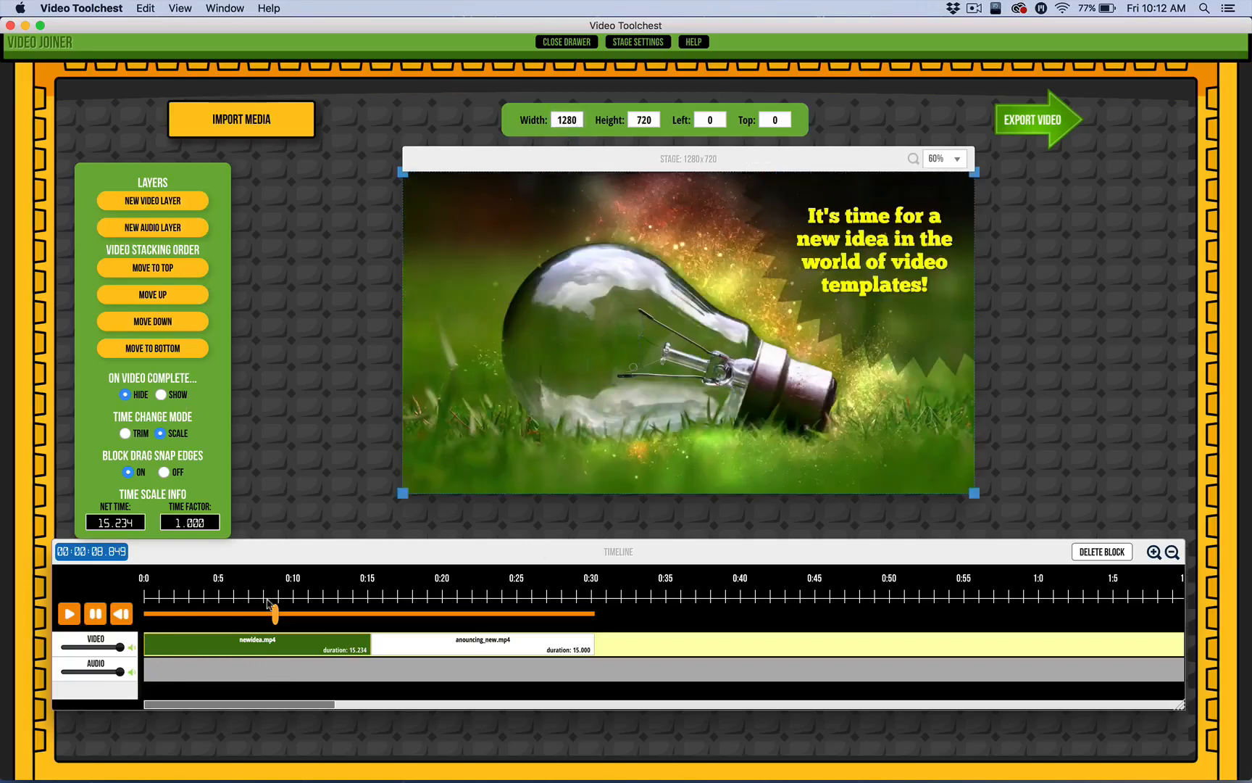
Return the playhead to 0:00 and import AudioQuattro - CLOUDS.mp3 from the AudioQuattro - CLOUDS folder in Downloads
mouse_move(275, 615)
mouse_down()
mouse_move(363, 615)
mouse_move(286, 614)
mouse_up()
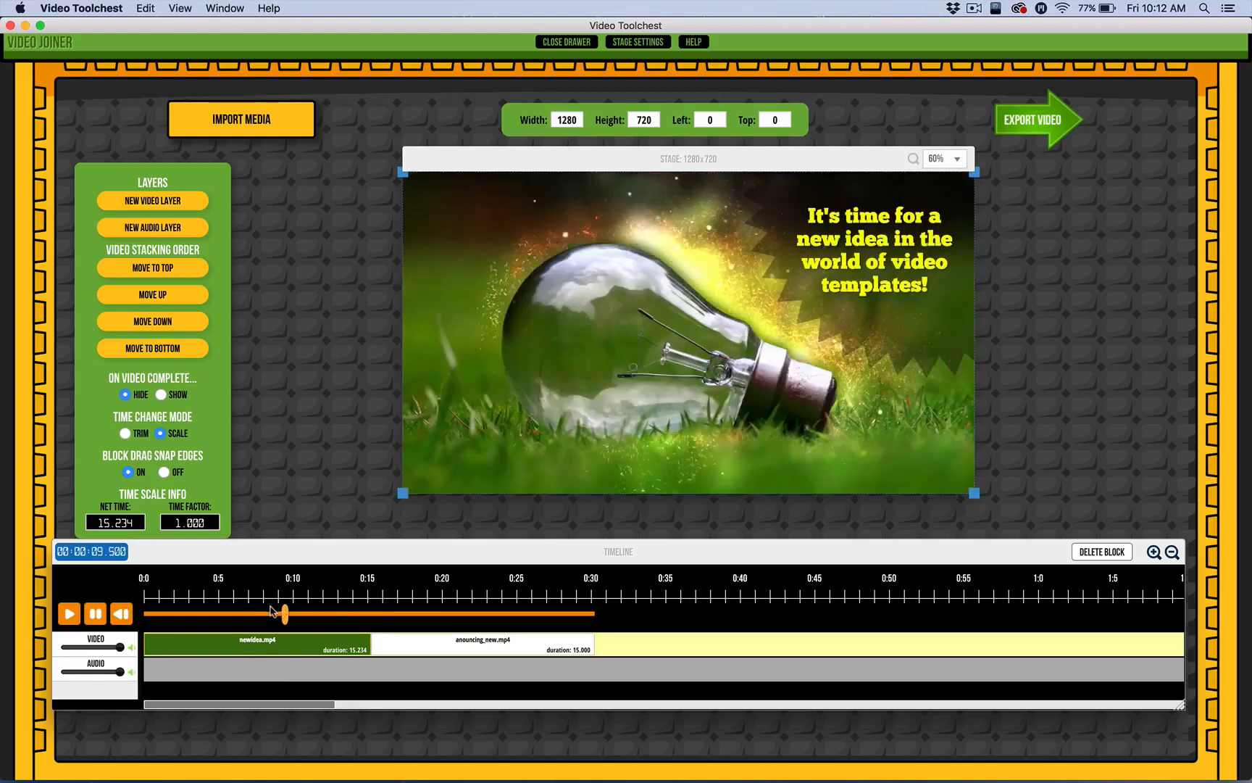
drag(283, 613, 181, 596)
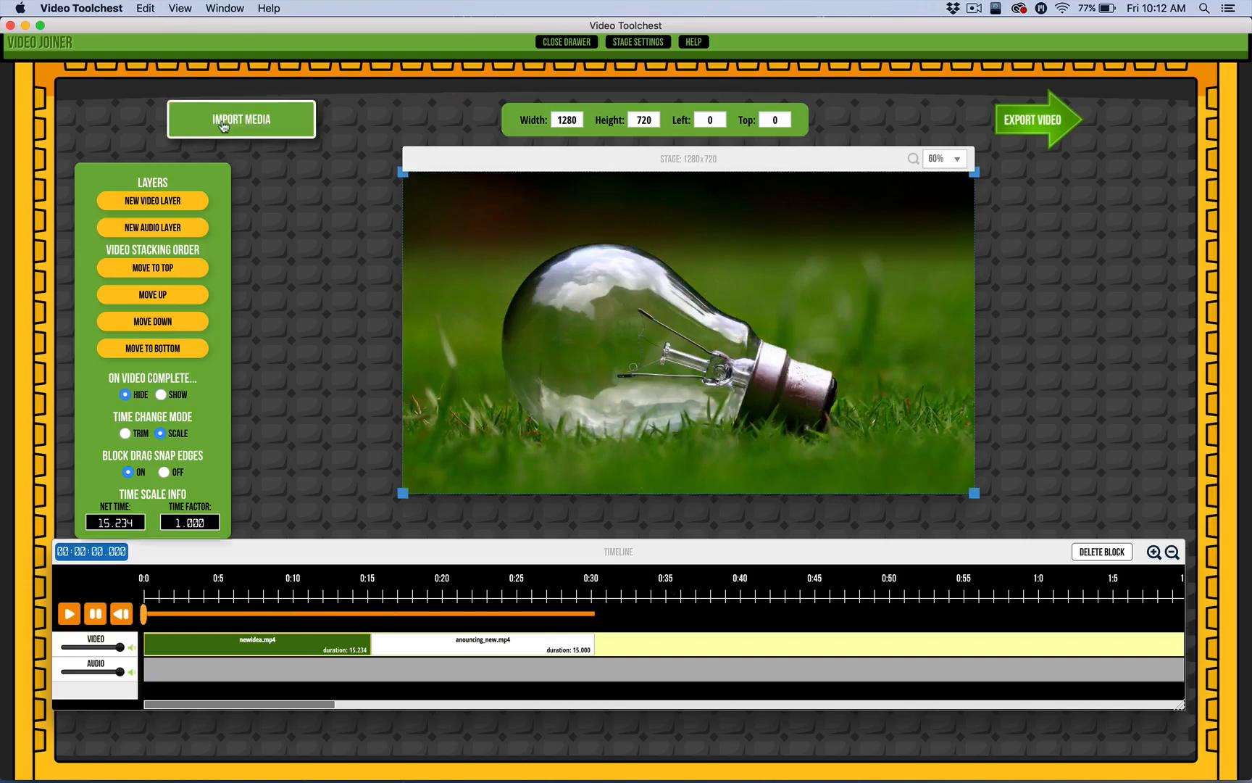
click(270, 122)
scroll(569, 208, down, 2)
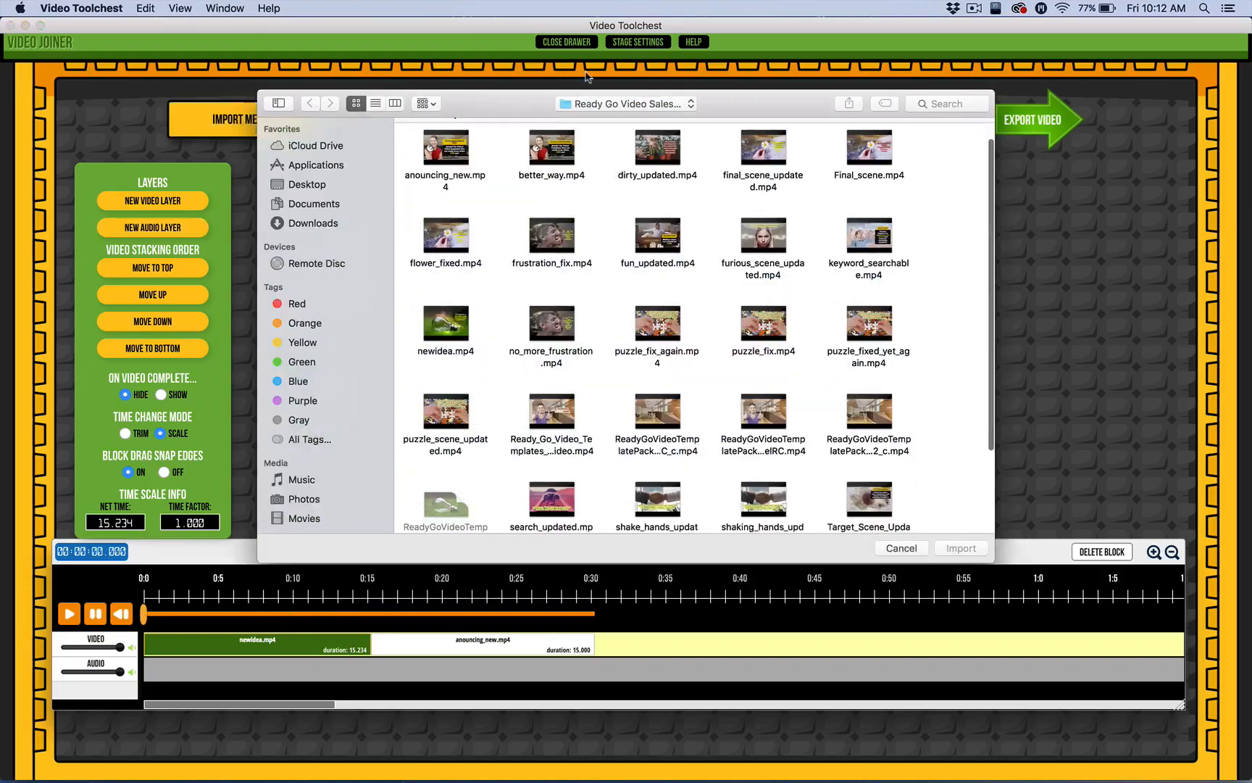
click(320, 203)
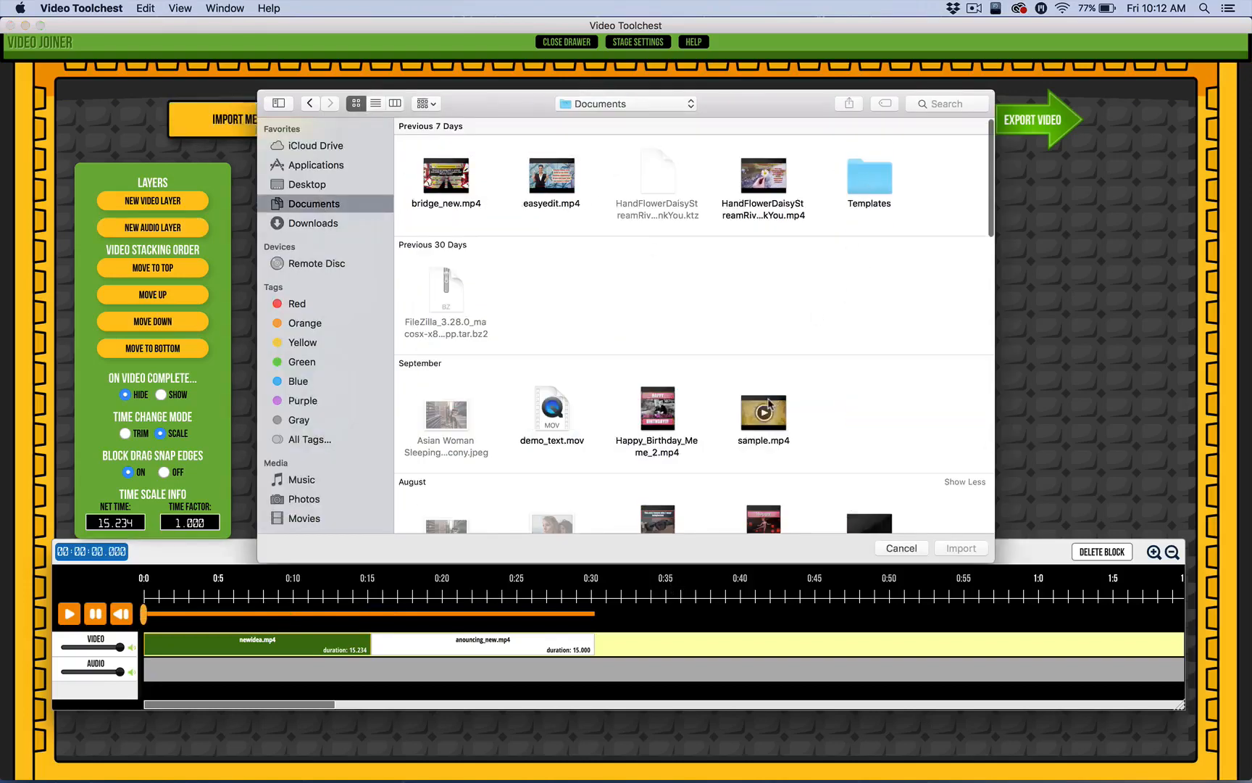
click(322, 223)
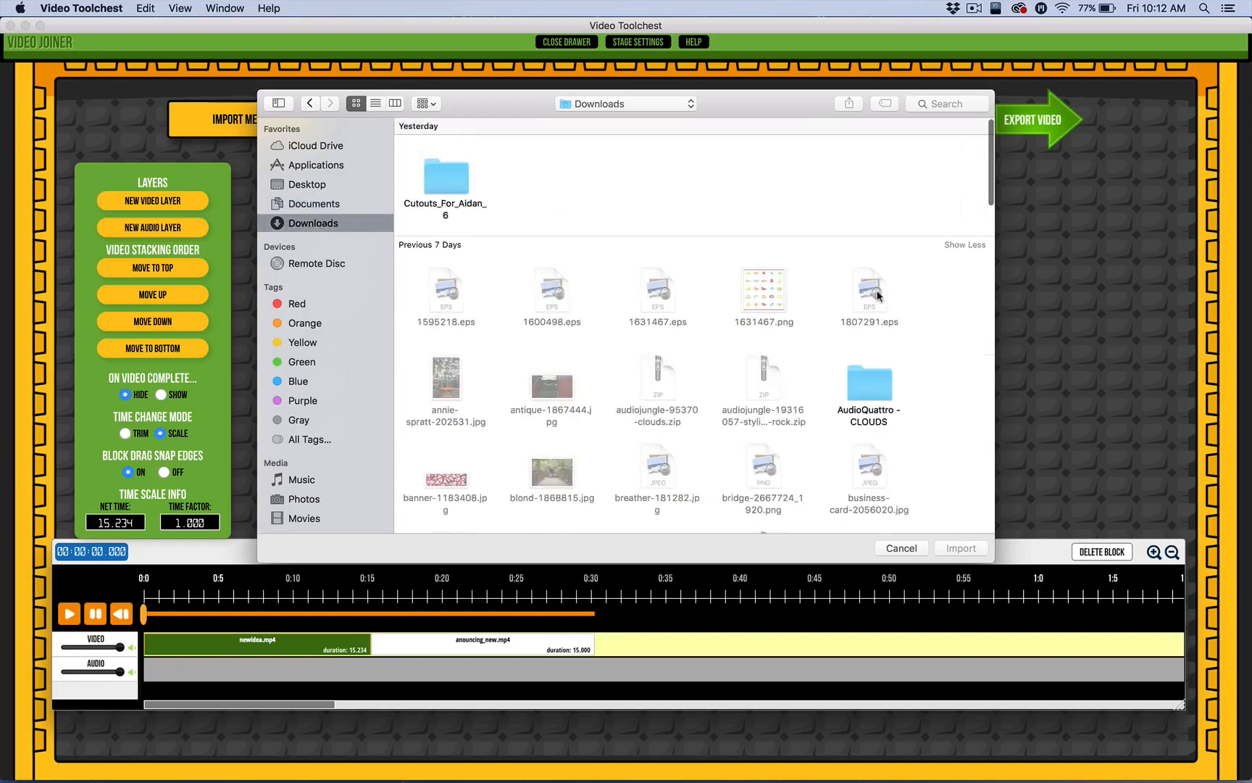
double_click(878, 381)
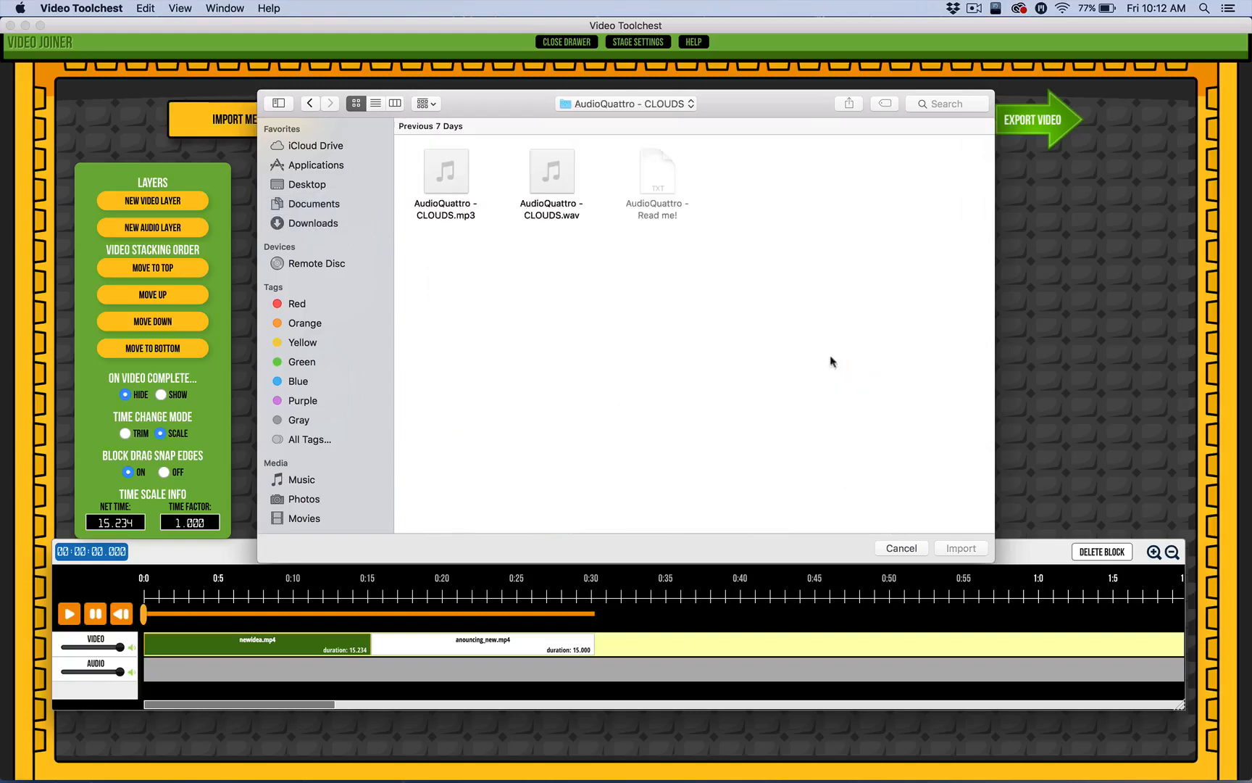
click(463, 187)
click(961, 548)
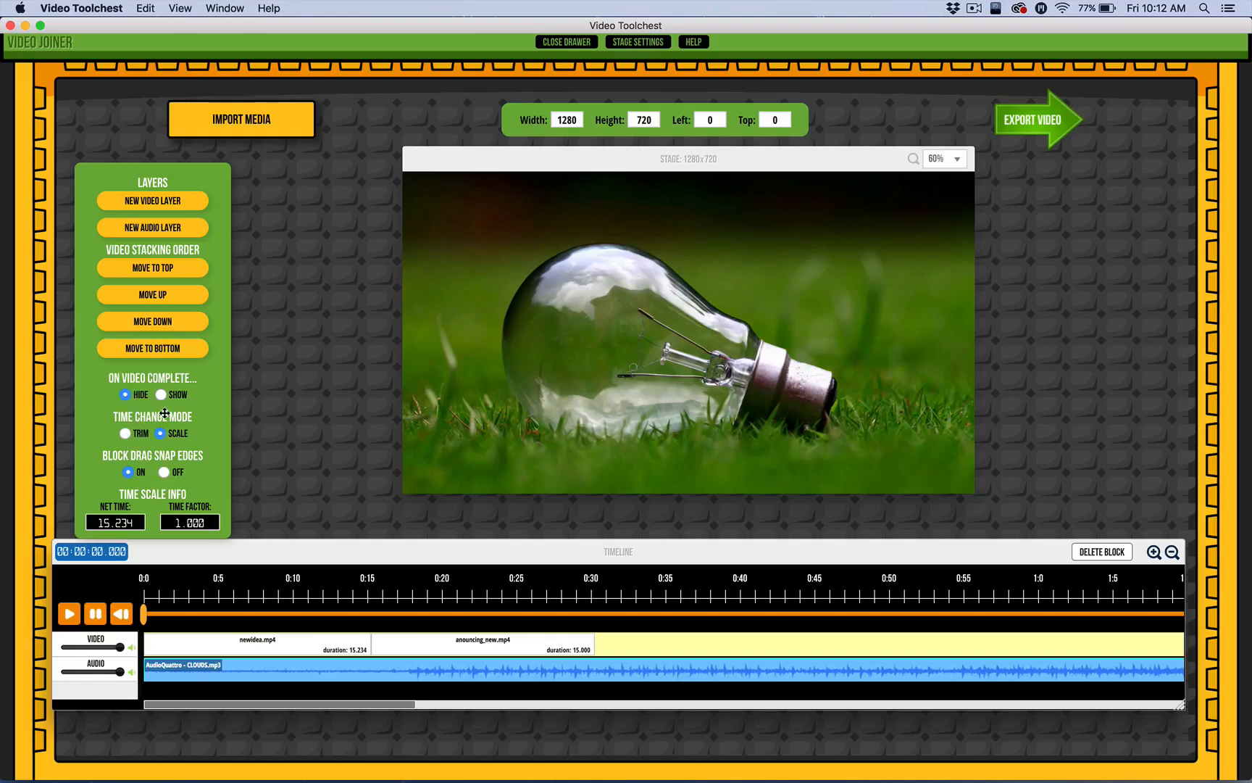
Place the playhead at about 0:28.97 and trim the end of anouncing_new.mp4 to it, for a duration of 13.720 seconds
click(495, 650)
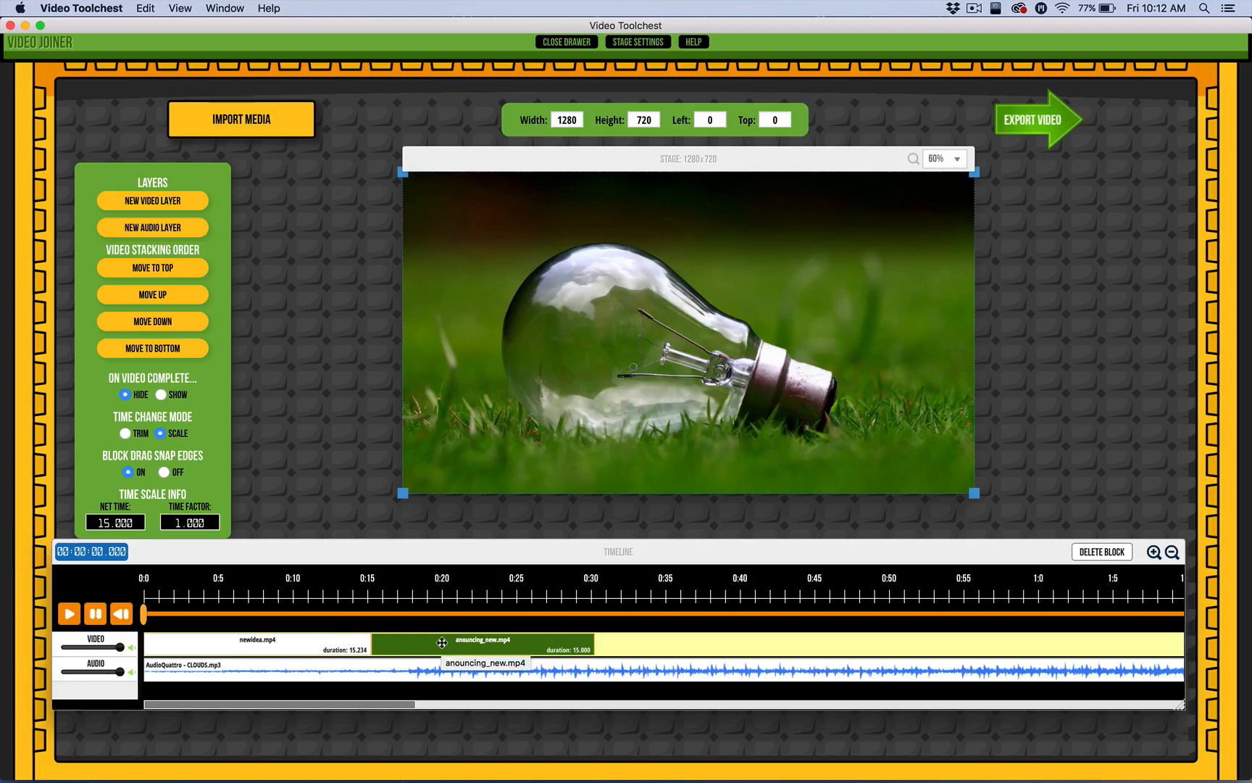
click(578, 615)
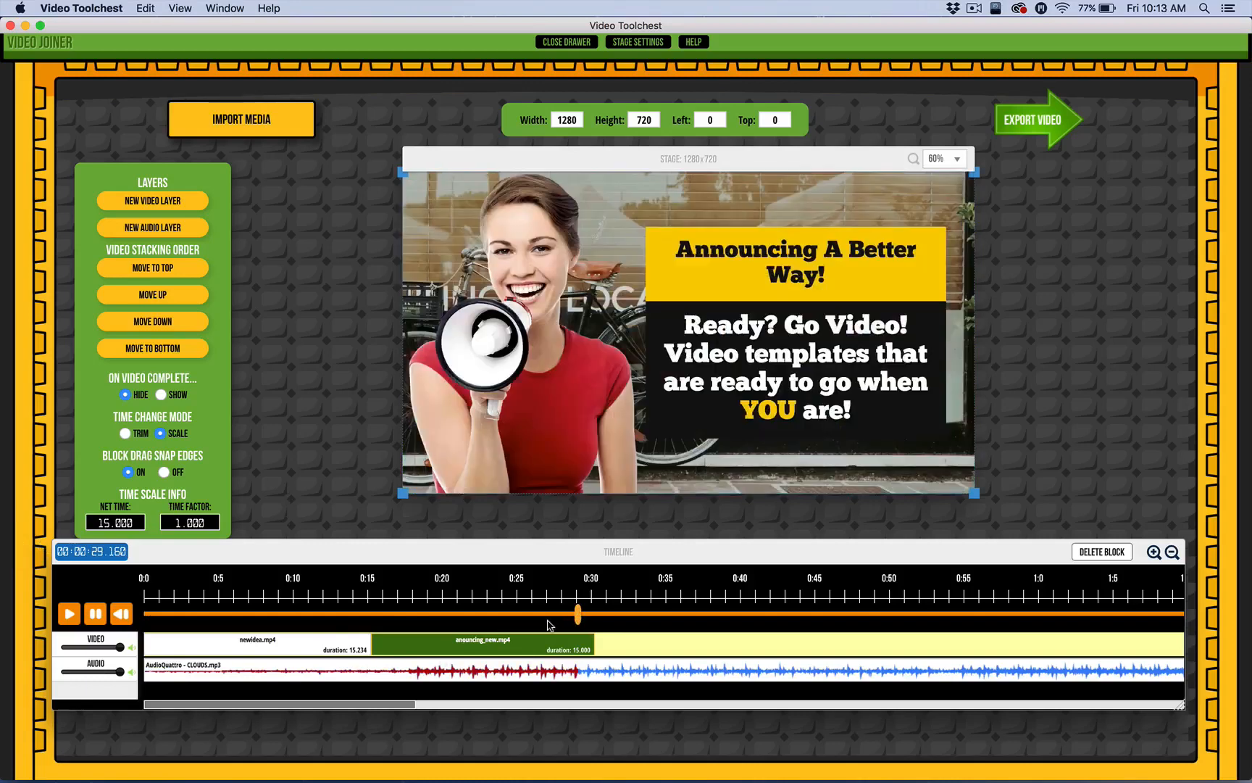
mouse_move(577, 614)
mouse_down()
mouse_move(598, 615)
mouse_move(545, 614)
mouse_move(559, 615)
mouse_up()
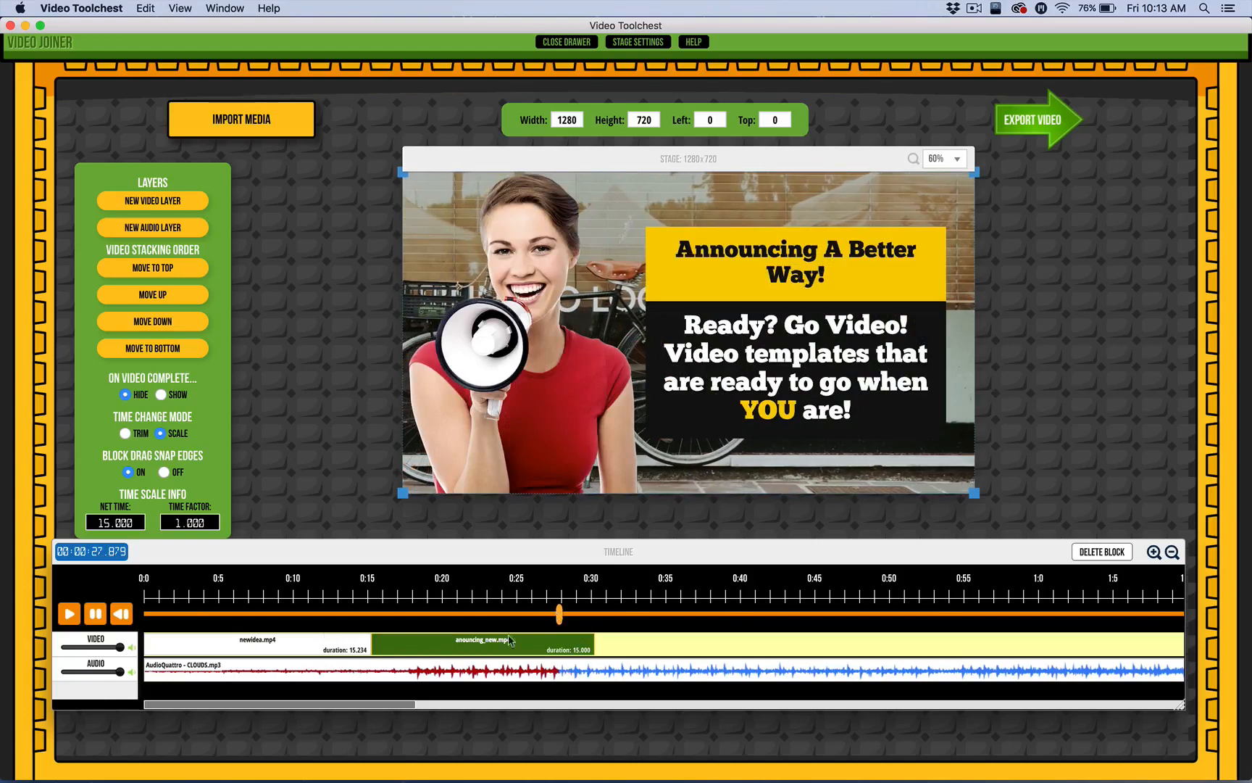
drag(564, 616, 568, 617)
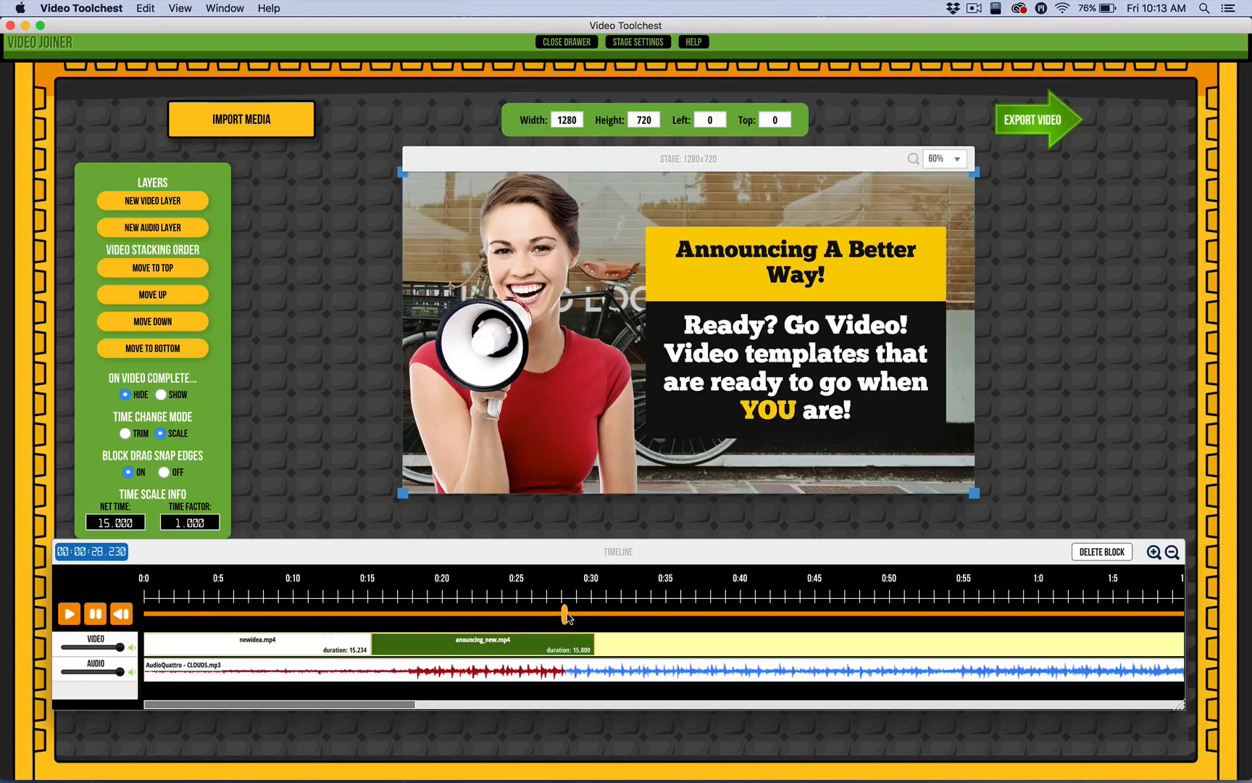
drag(570, 617, 576, 618)
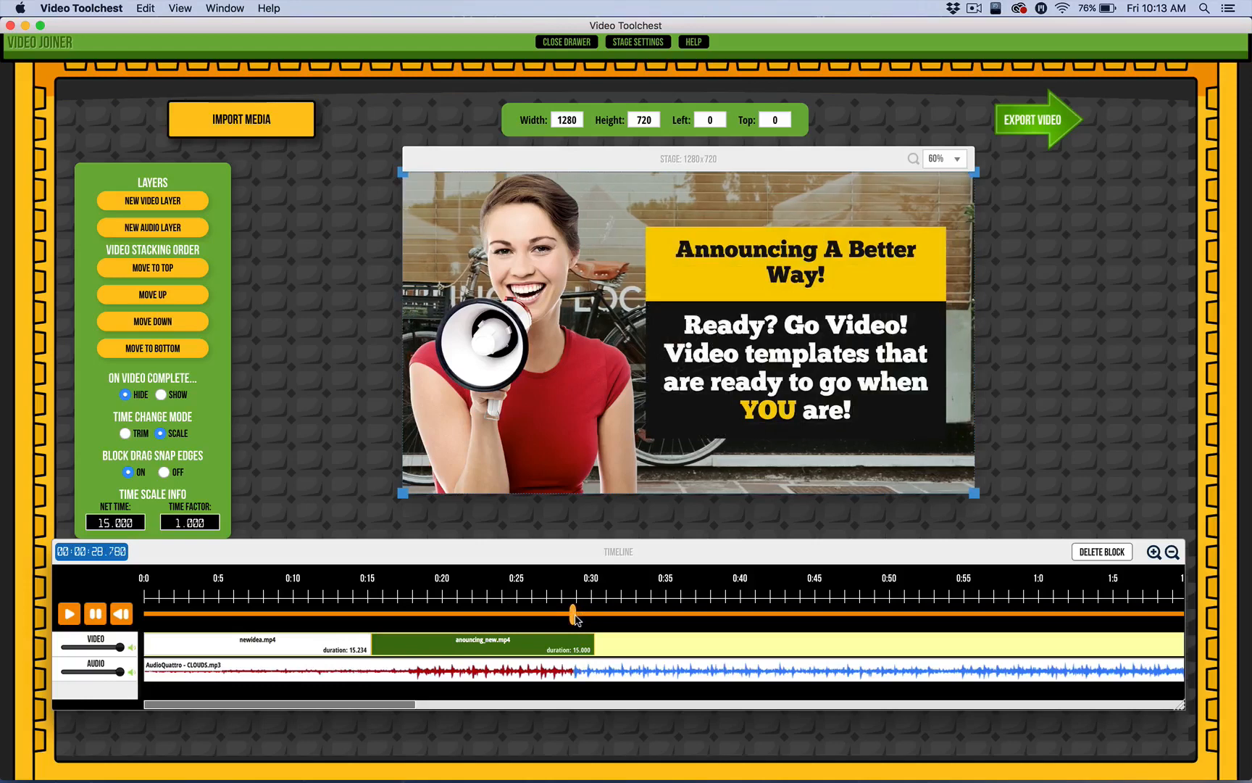
scroll(576, 618, up, 5)
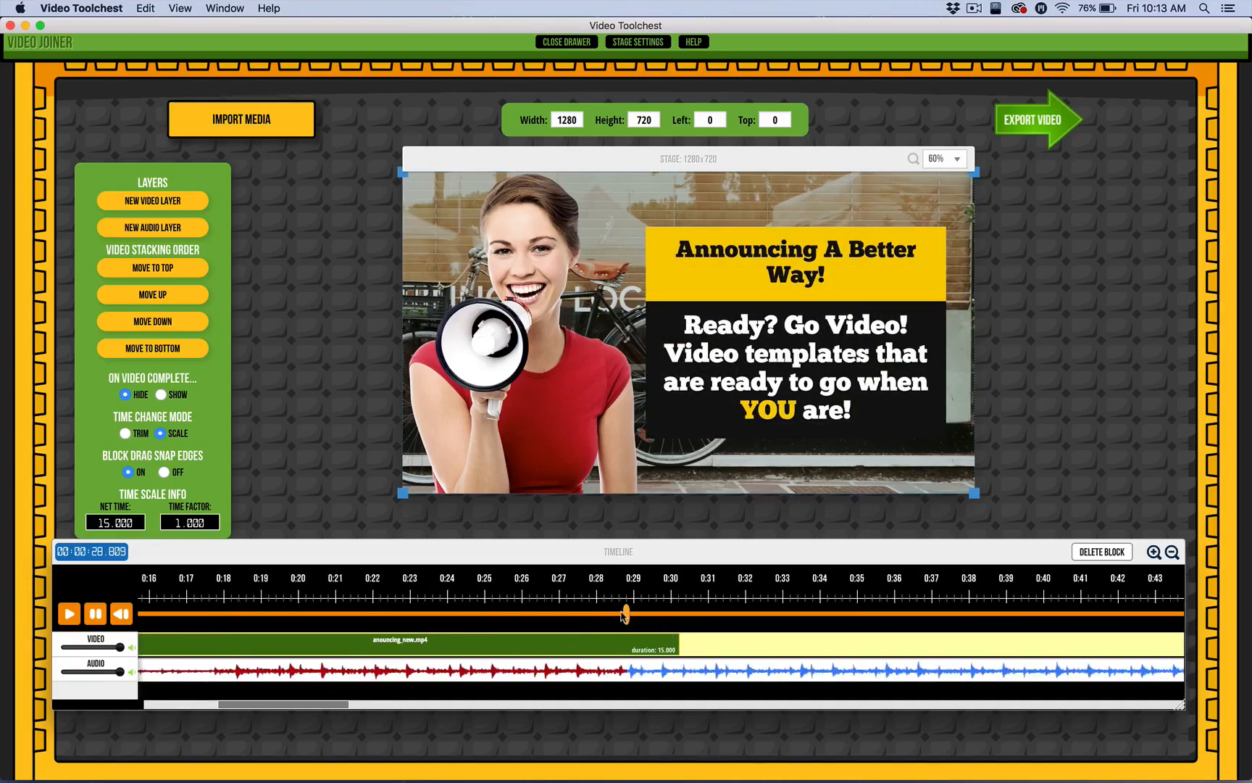
mouse_move(627, 616)
mouse_down()
mouse_move(665, 617)
mouse_move(635, 621)
mouse_up()
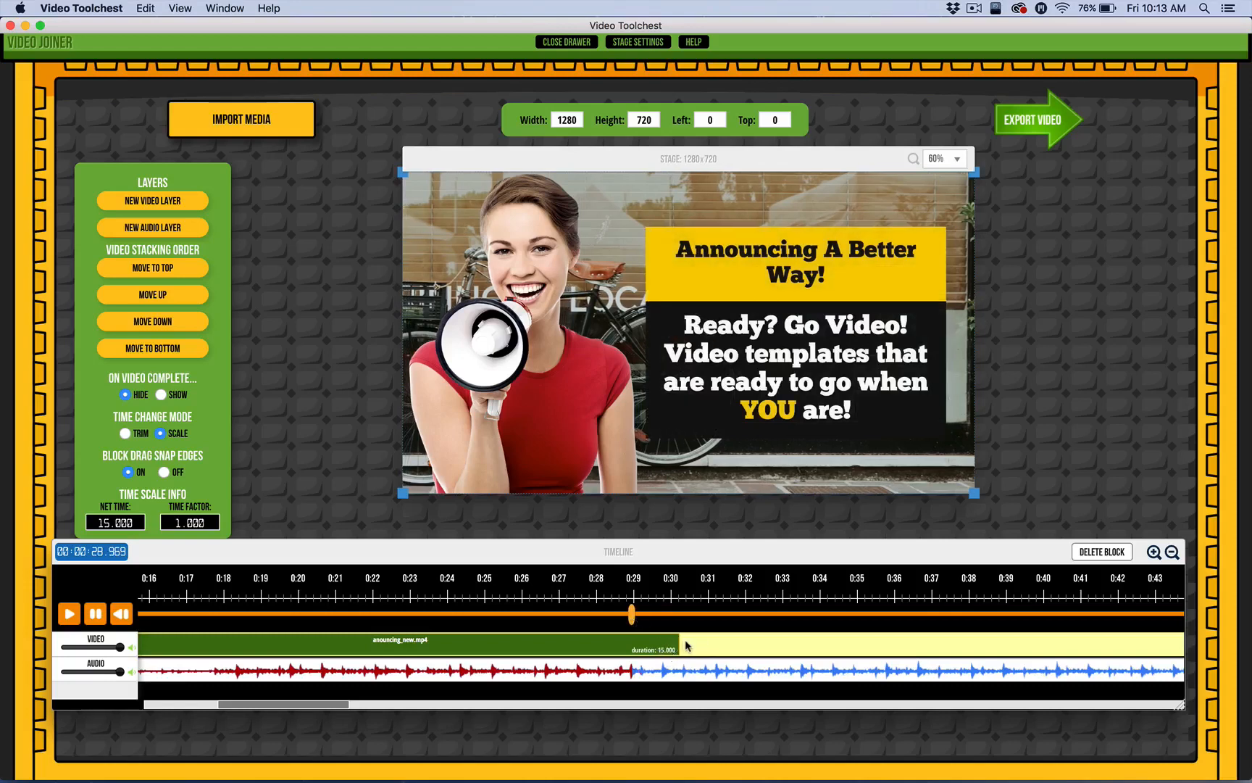
click(127, 433)
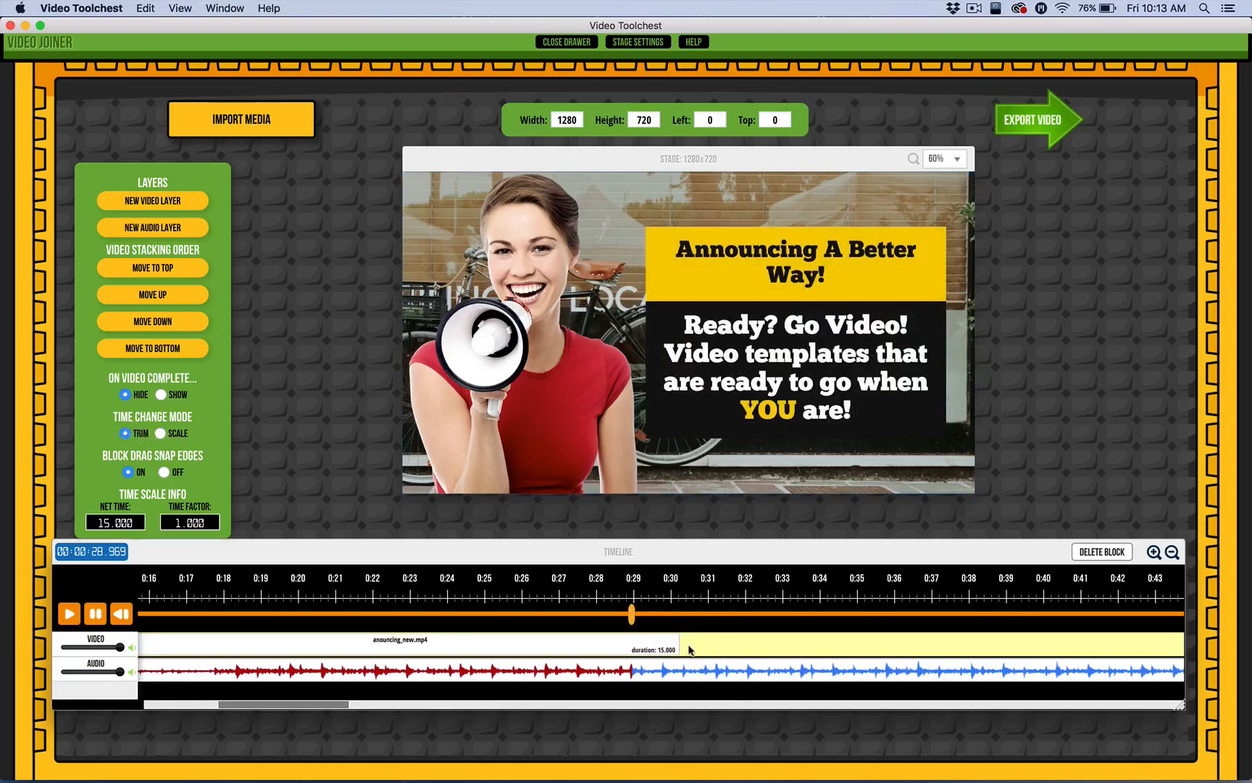
drag(677, 640, 631, 639)
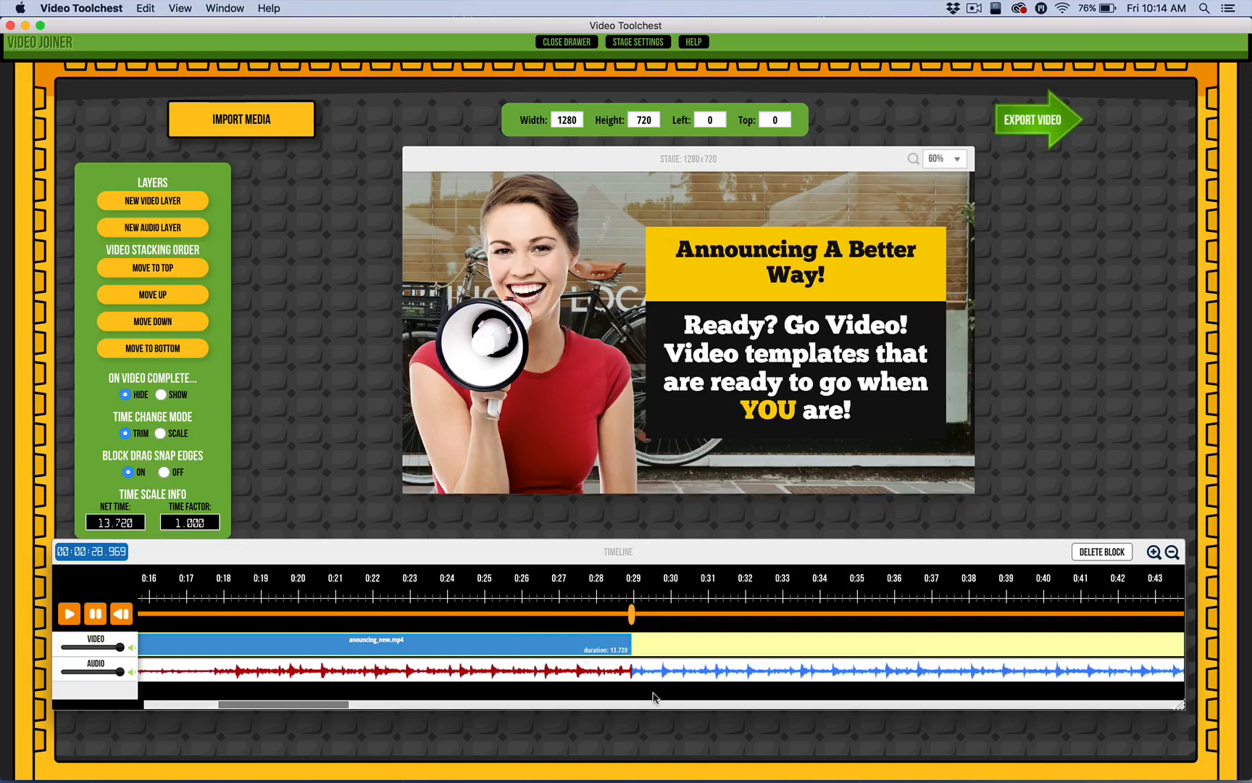
Set the time change mode to Scale, shorten anouncing_new.mp4 to 11.000 seconds, and preview it at about 0:24.88
click(160, 432)
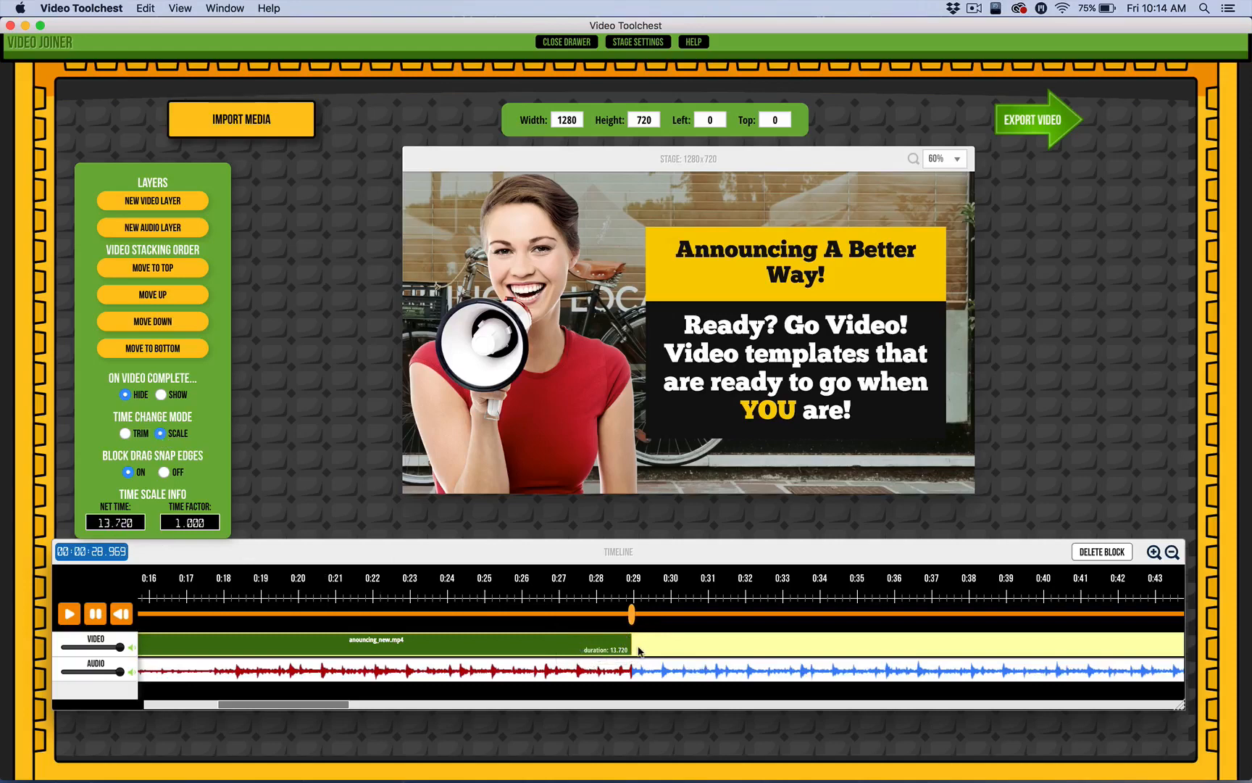
drag(630, 643, 531, 646)
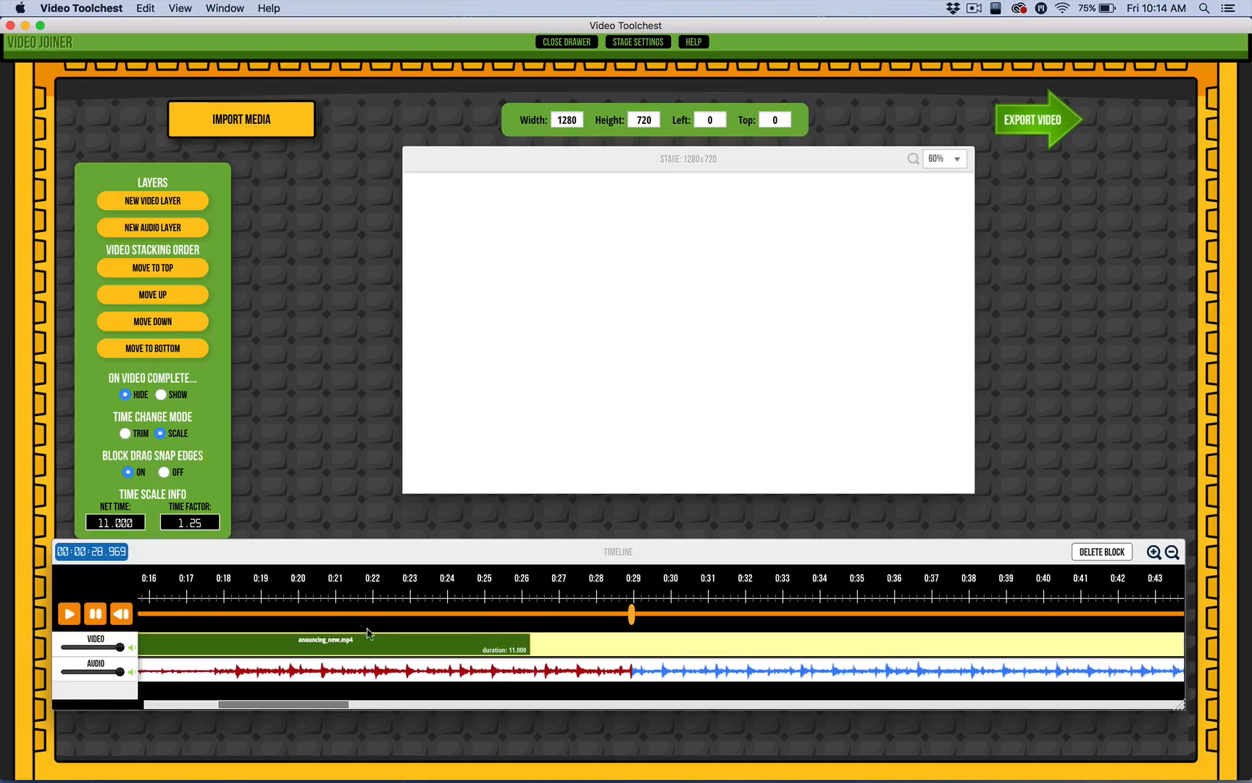
click(482, 615)
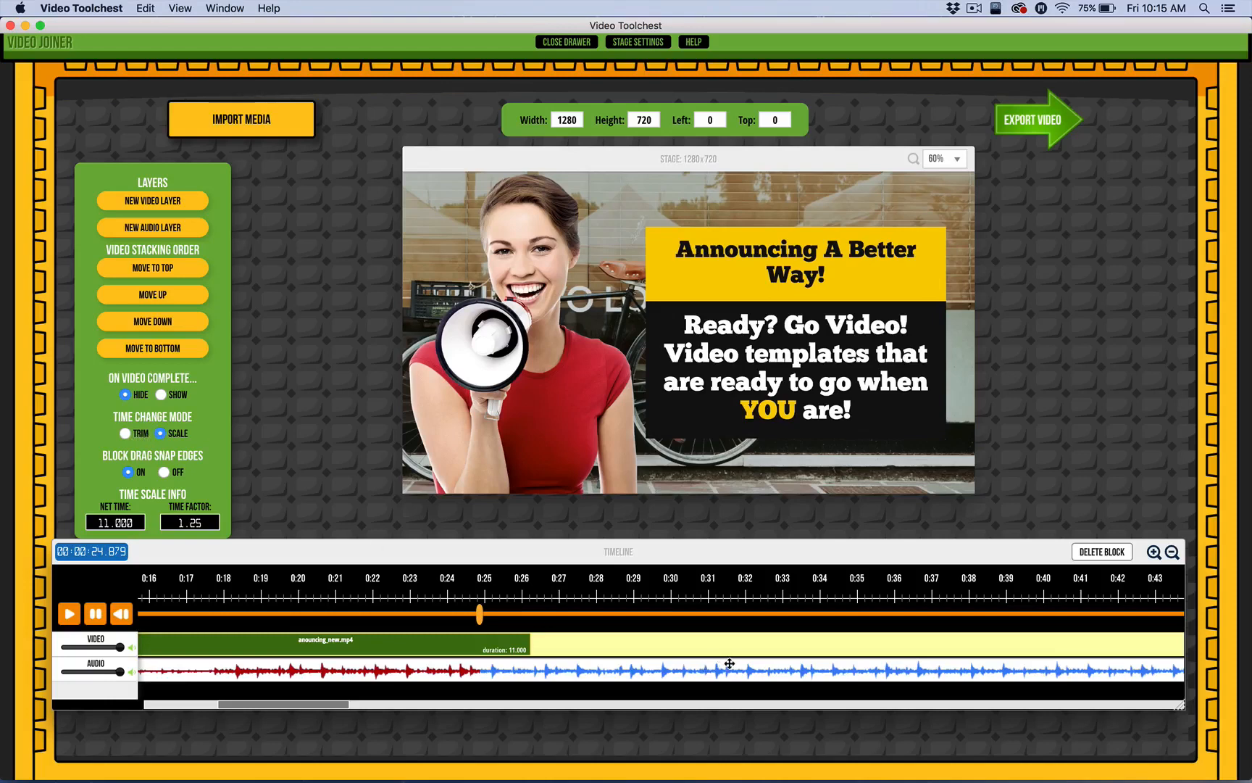
Examine the end of anouncing_new.mp4 on the timeline and preview the stage just past it, at about 0:26.42
scroll(729, 664, down, 2)
scroll(729, 664, up, 1)
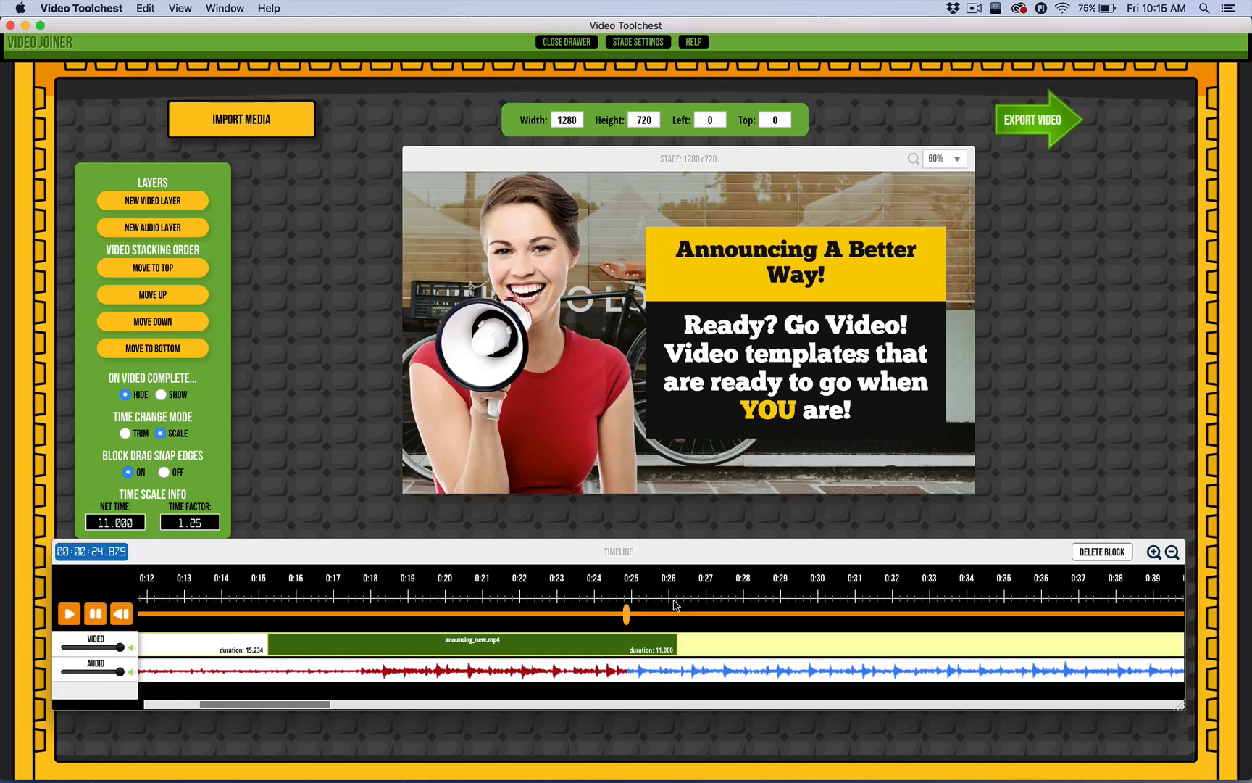
scroll(673, 604, down, 4)
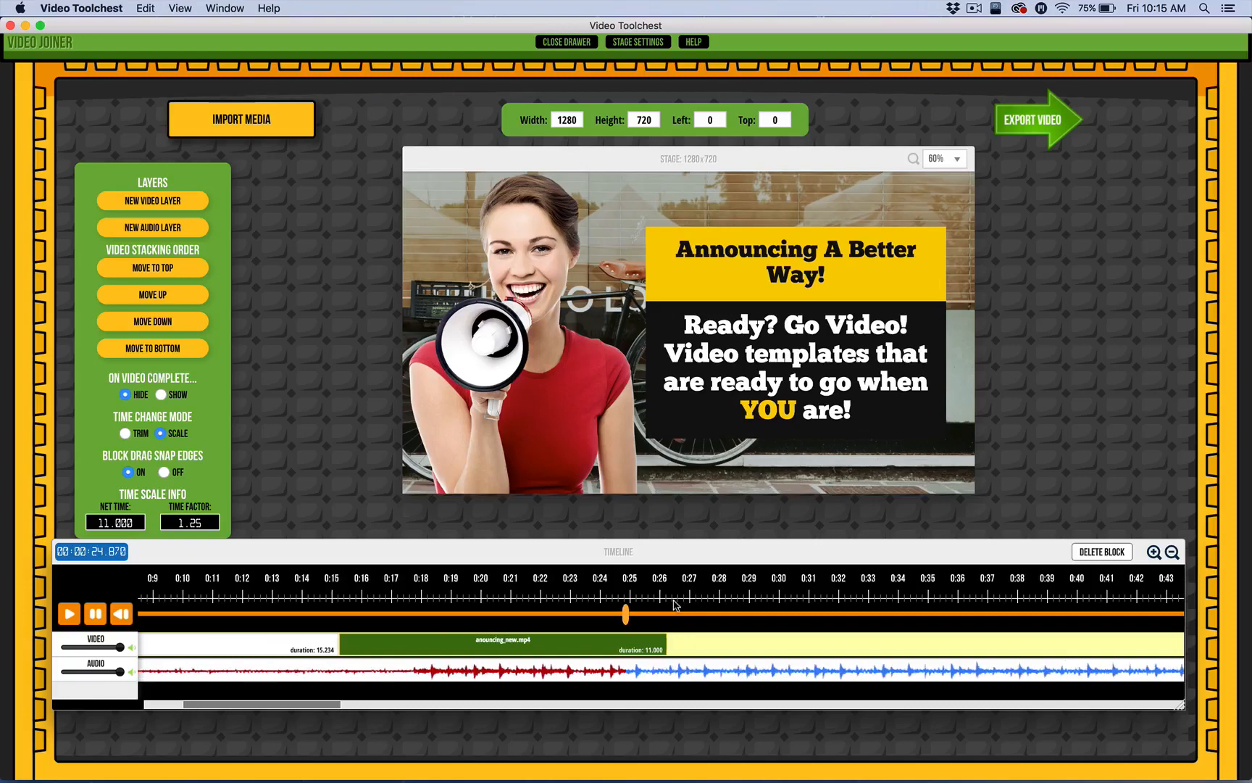
scroll(673, 604, up, 4)
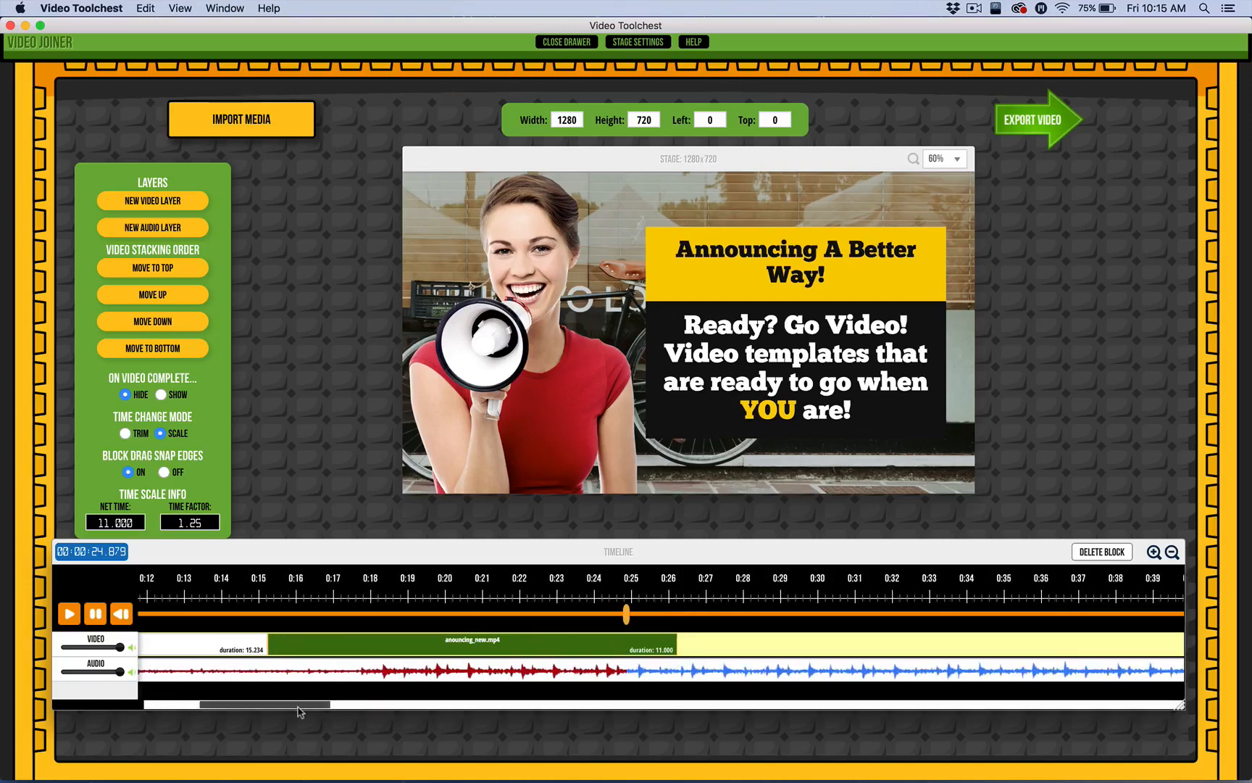
drag(300, 711, 331, 712)
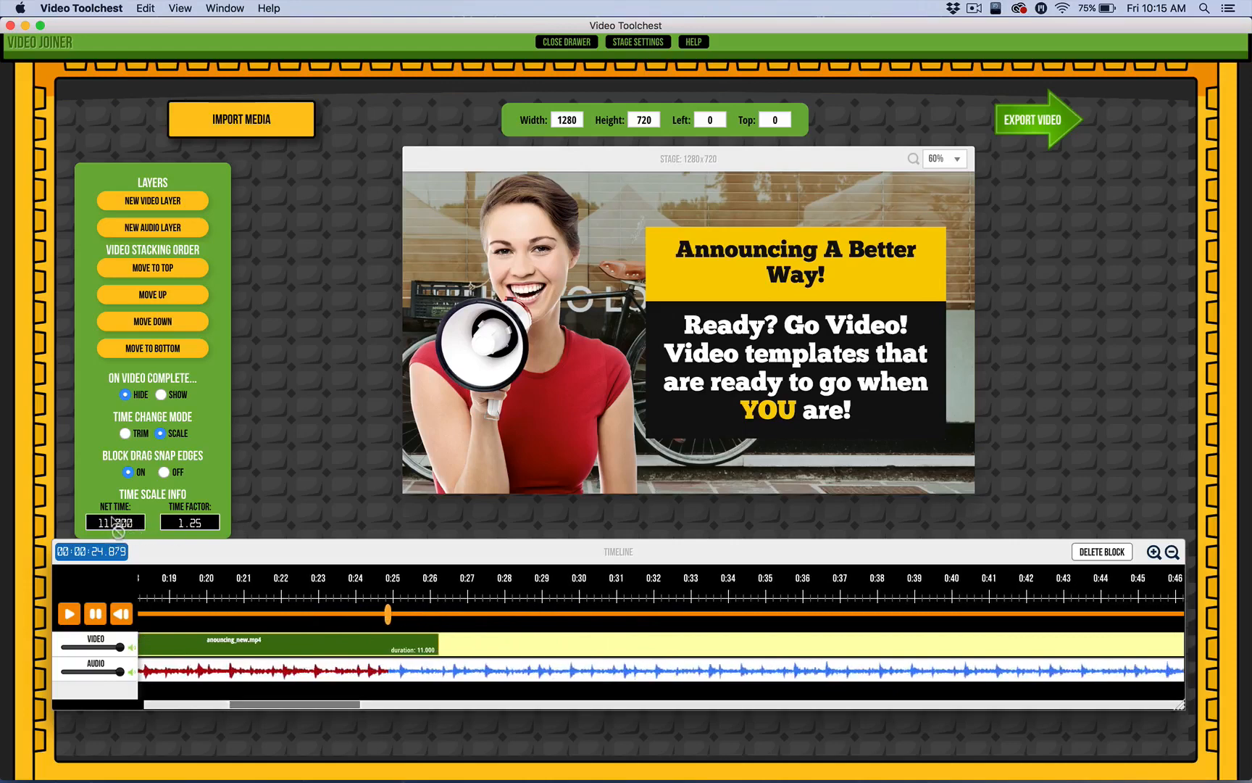
click(396, 616)
click(403, 616)
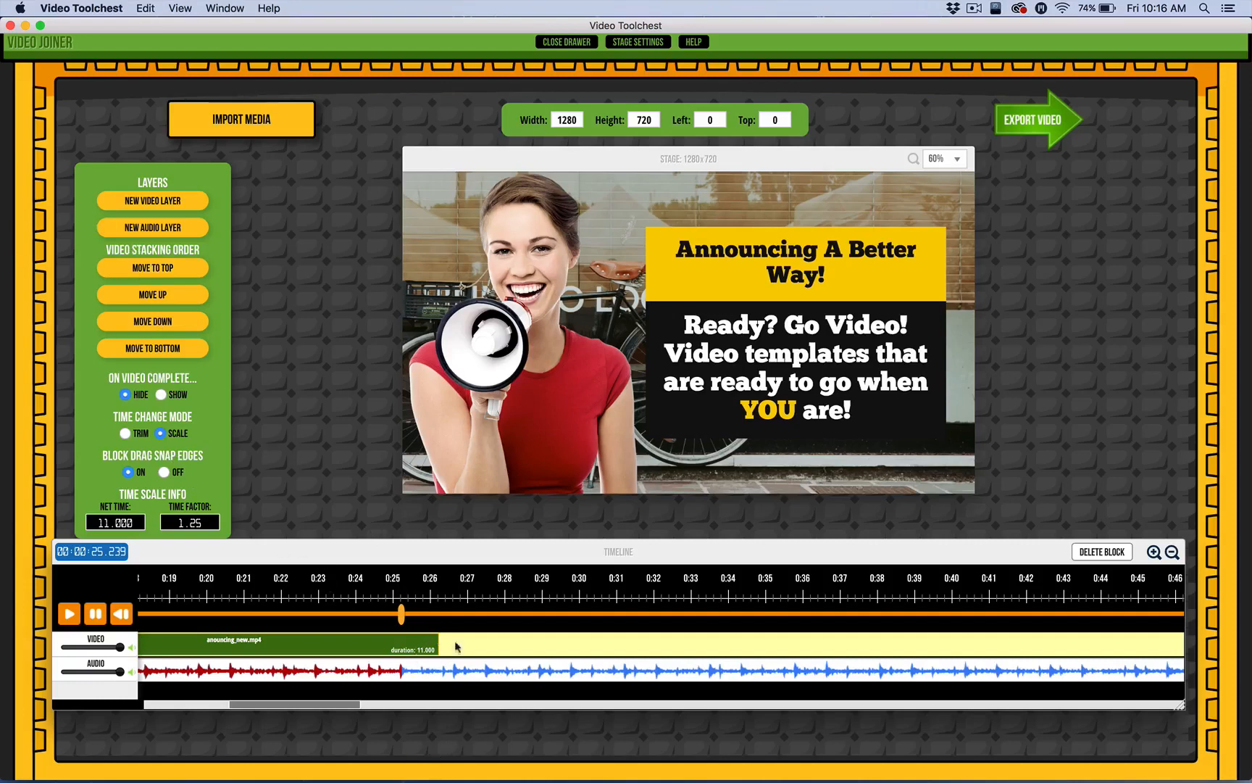
drag(401, 616, 445, 617)
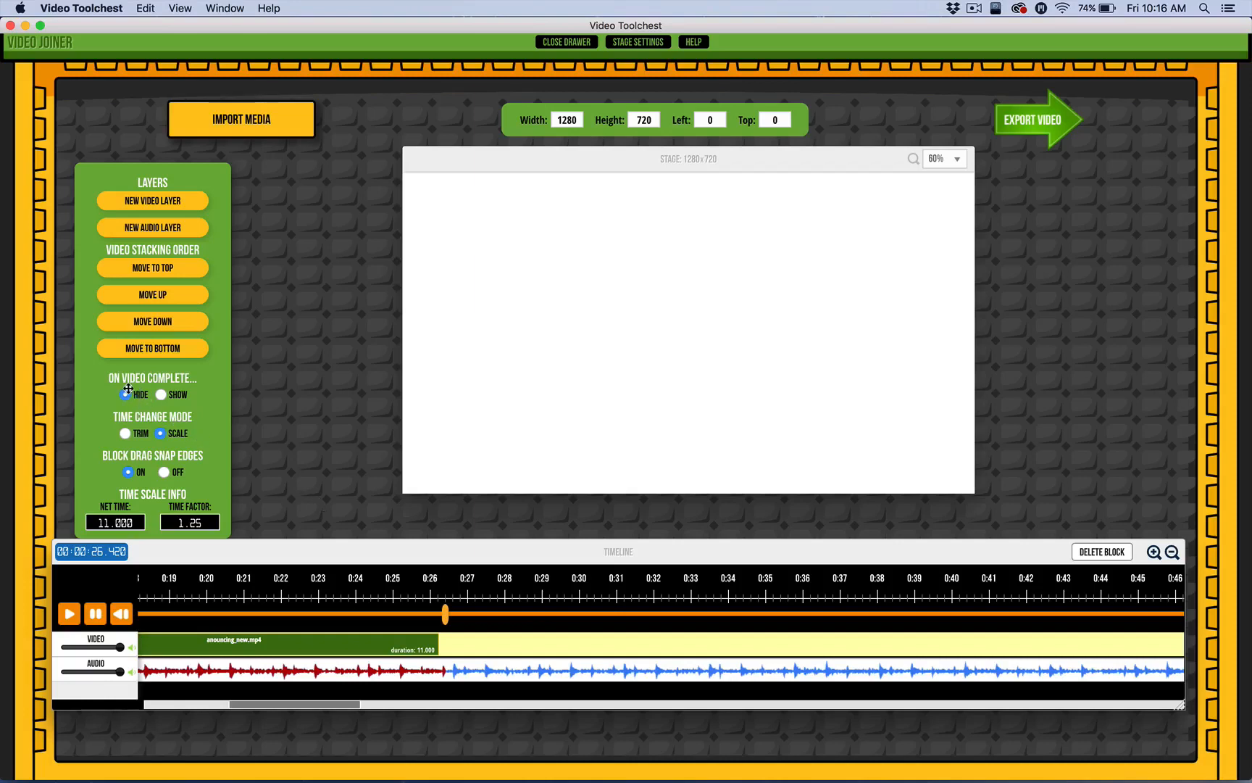
Set anouncing_new.mp4 to Show on video complete, and preview the stage past the clip's end up to about 0:28.64
click(375, 647)
click(160, 396)
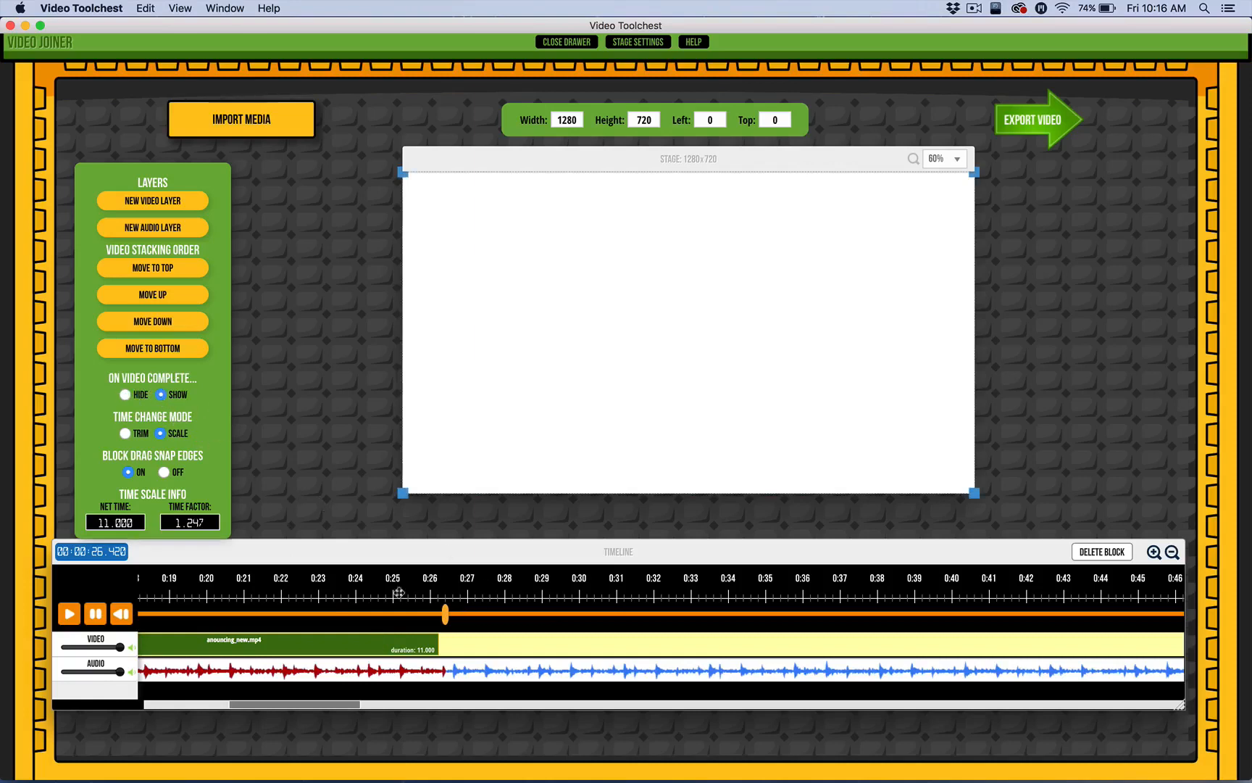
drag(445, 615, 495, 616)
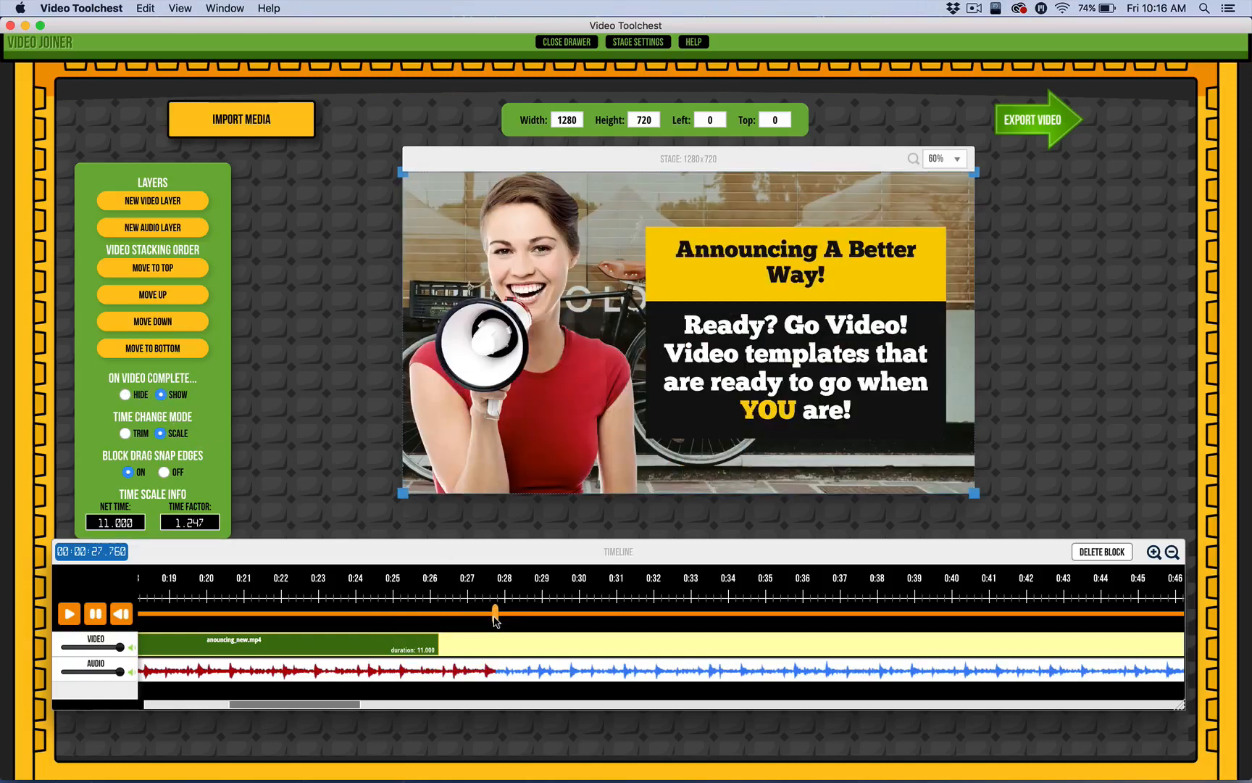
click(442, 637)
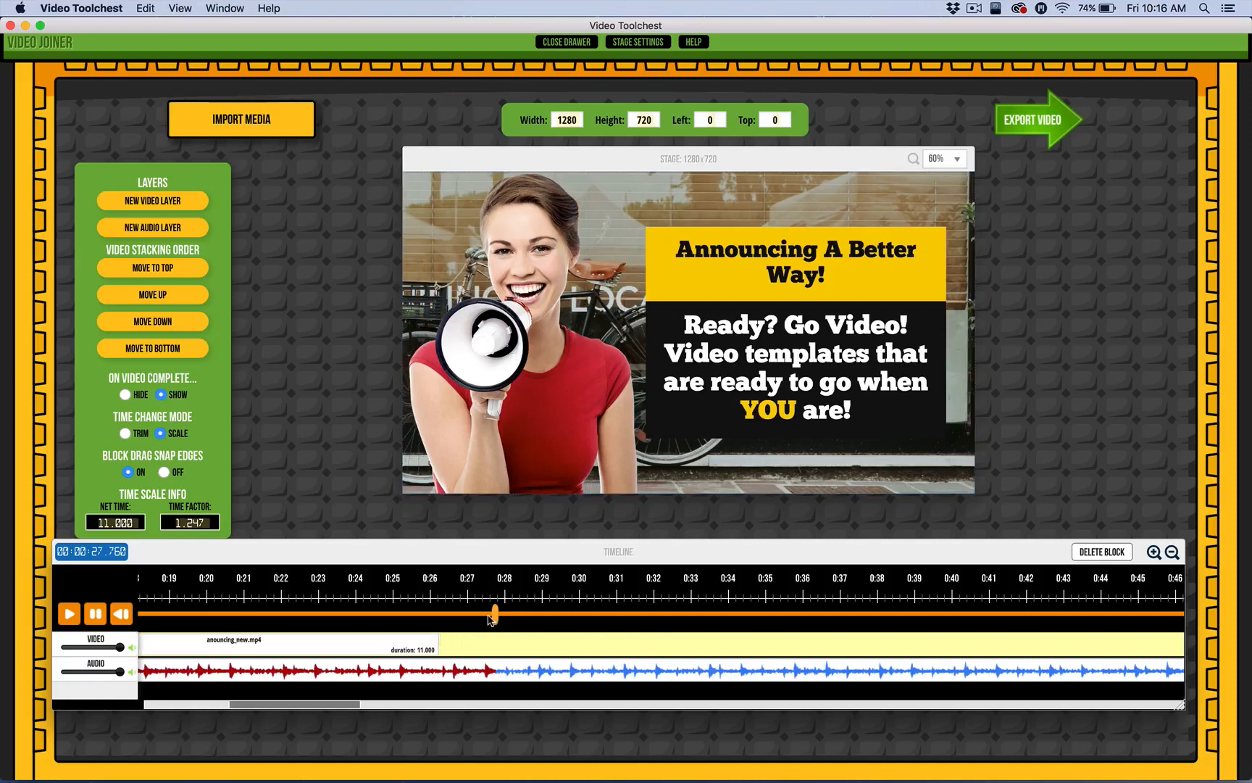
drag(494, 614, 413, 612)
click(400, 643)
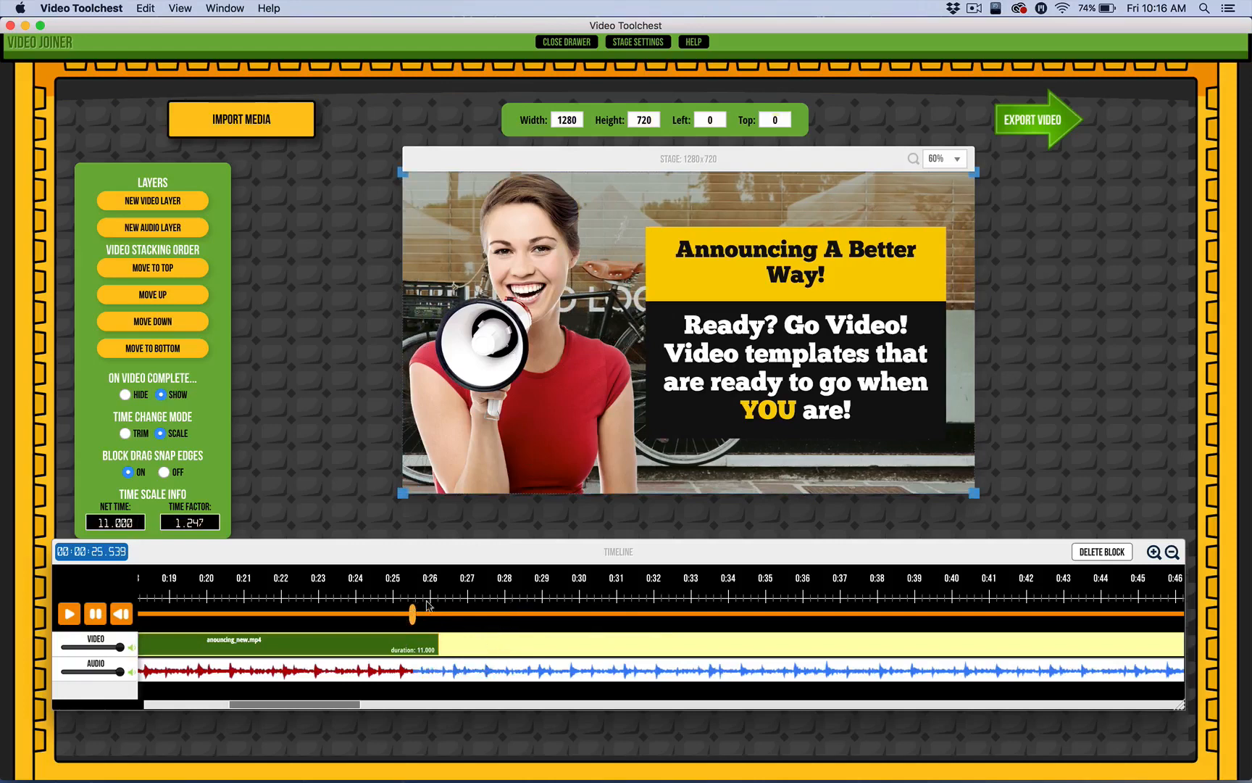
drag(415, 615, 528, 614)
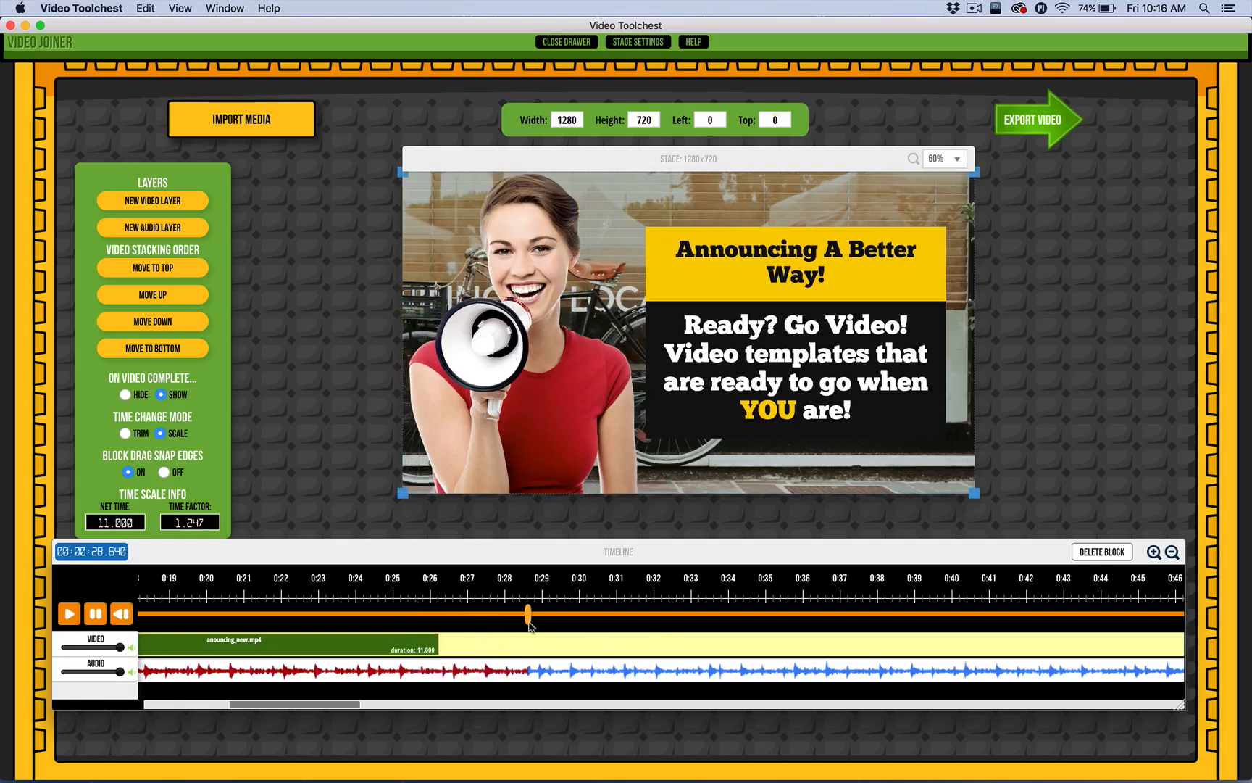
Import shake_hands_updated.mp4 from the Ready Go Video Sales folder on the Desktop into the video layer at the playhead
click(243, 129)
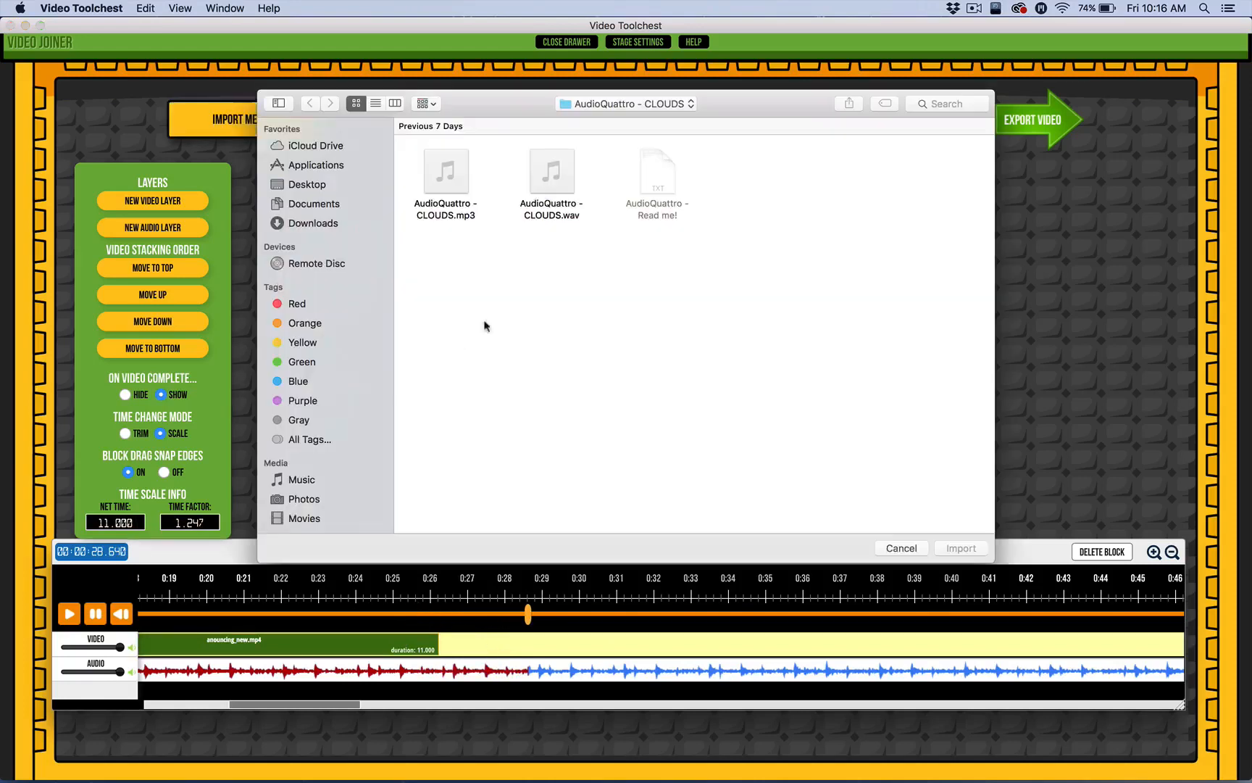
click(316, 184)
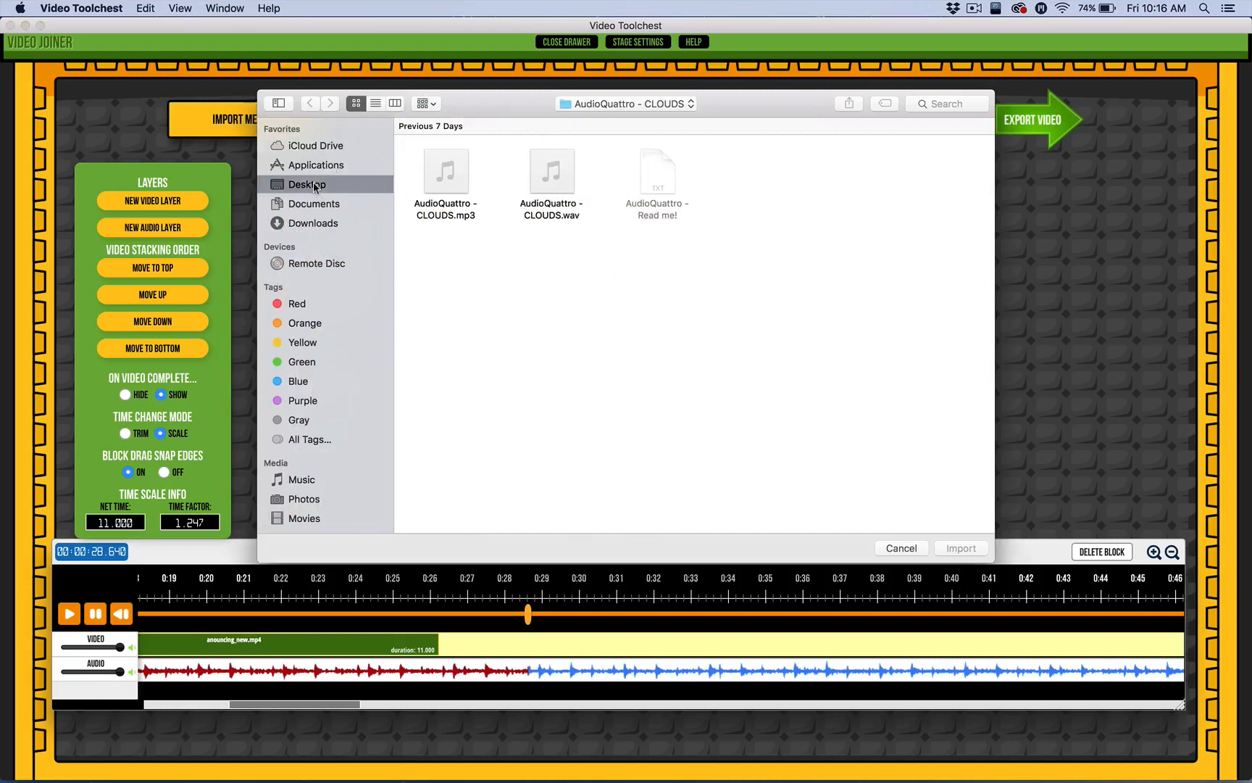
scroll(643, 456, down, 2)
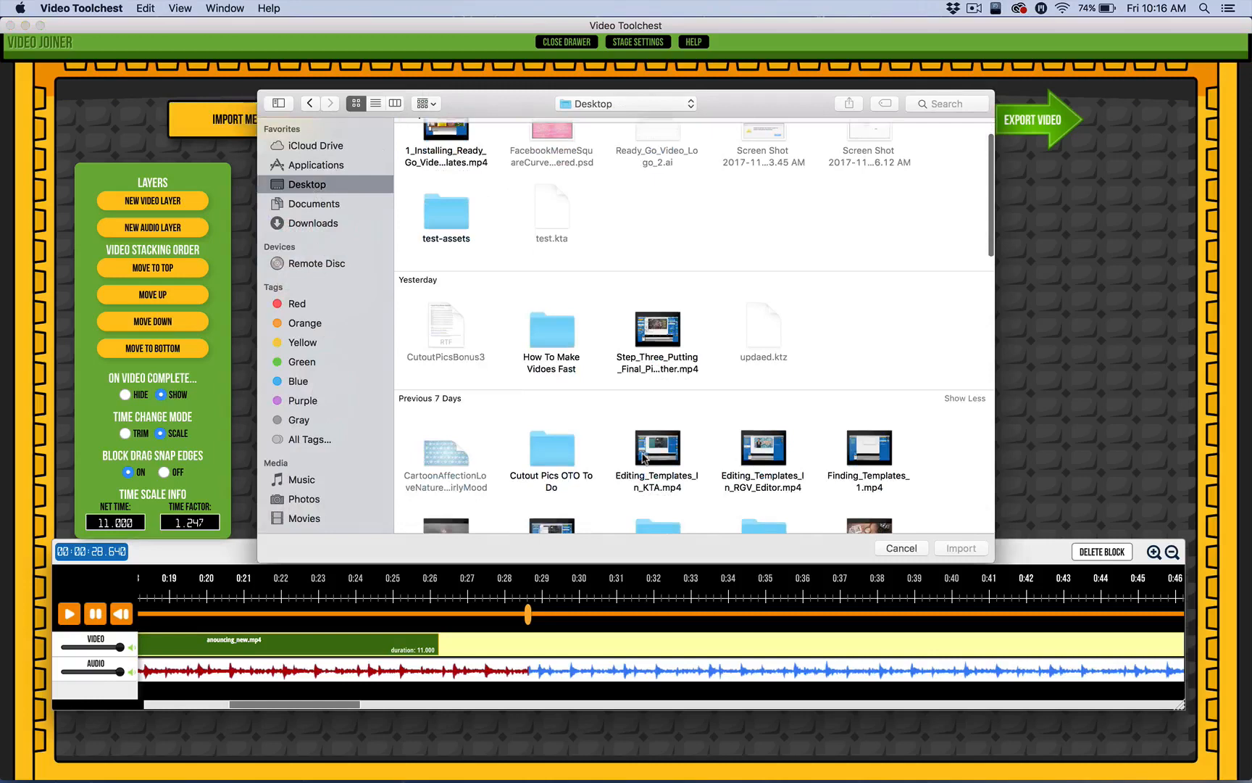
scroll(643, 456, down, 5)
double_click(657, 416)
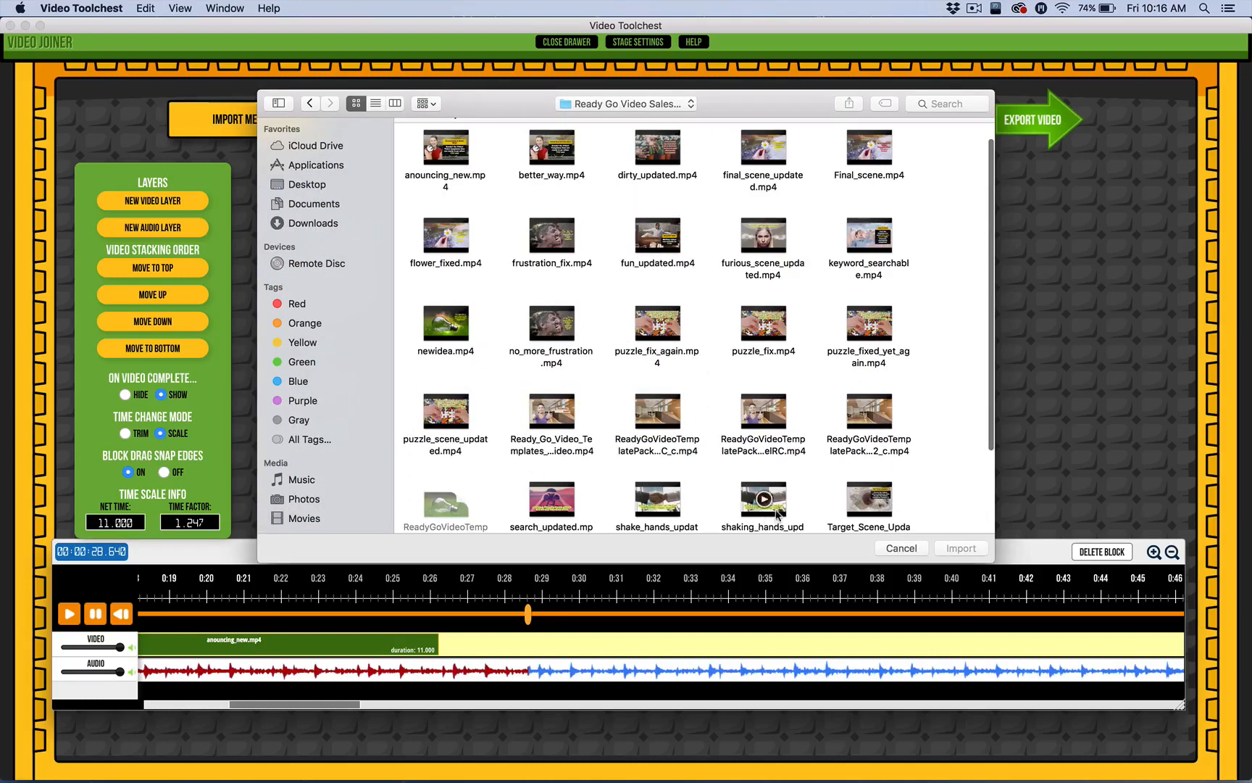
click(674, 507)
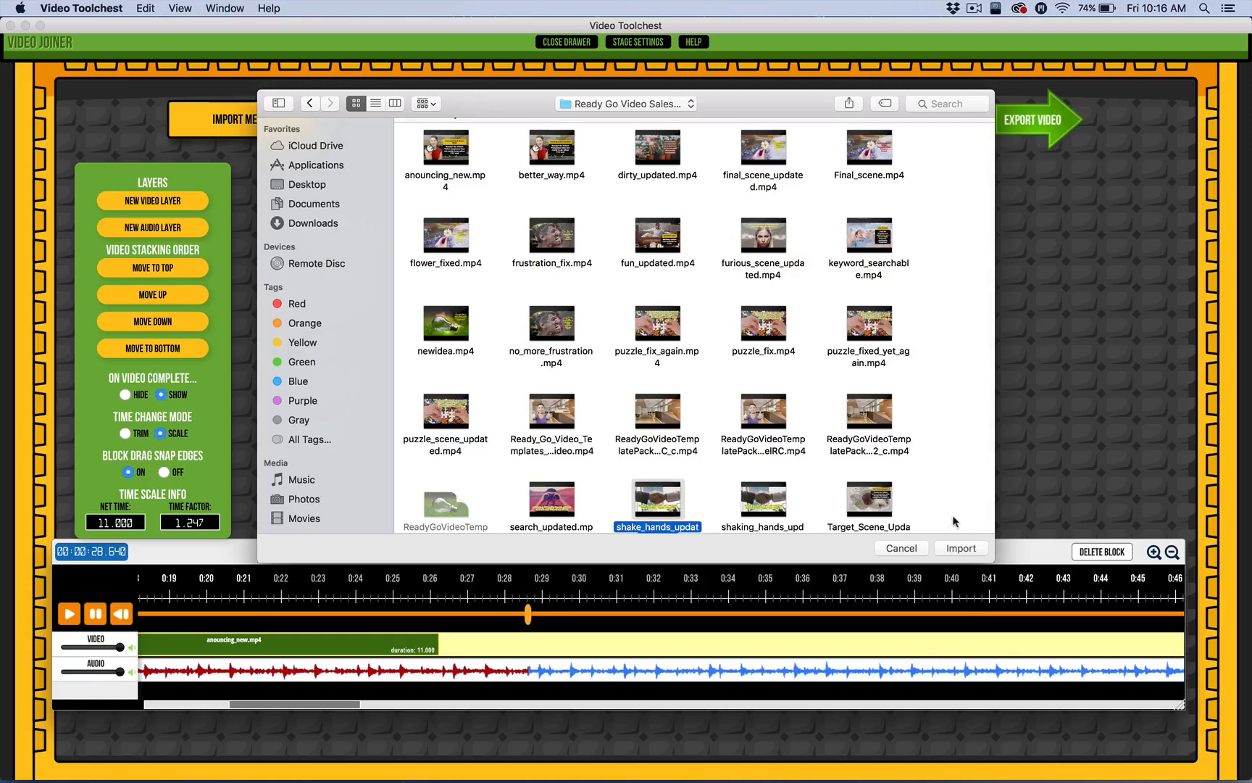
click(960, 549)
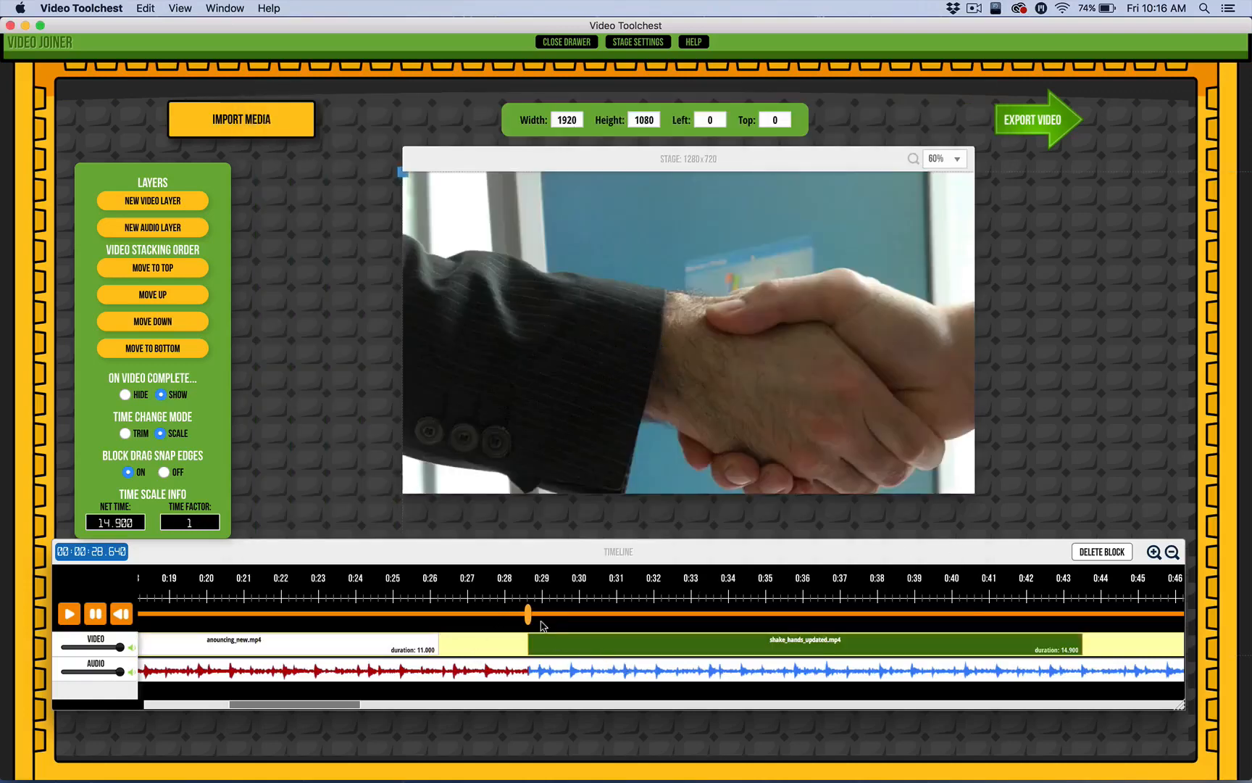
Preview the stage around the start of shake_hands_updated.mp4, moving the playhead between about 0:28.26 and 0:29.55
drag(529, 618, 563, 624)
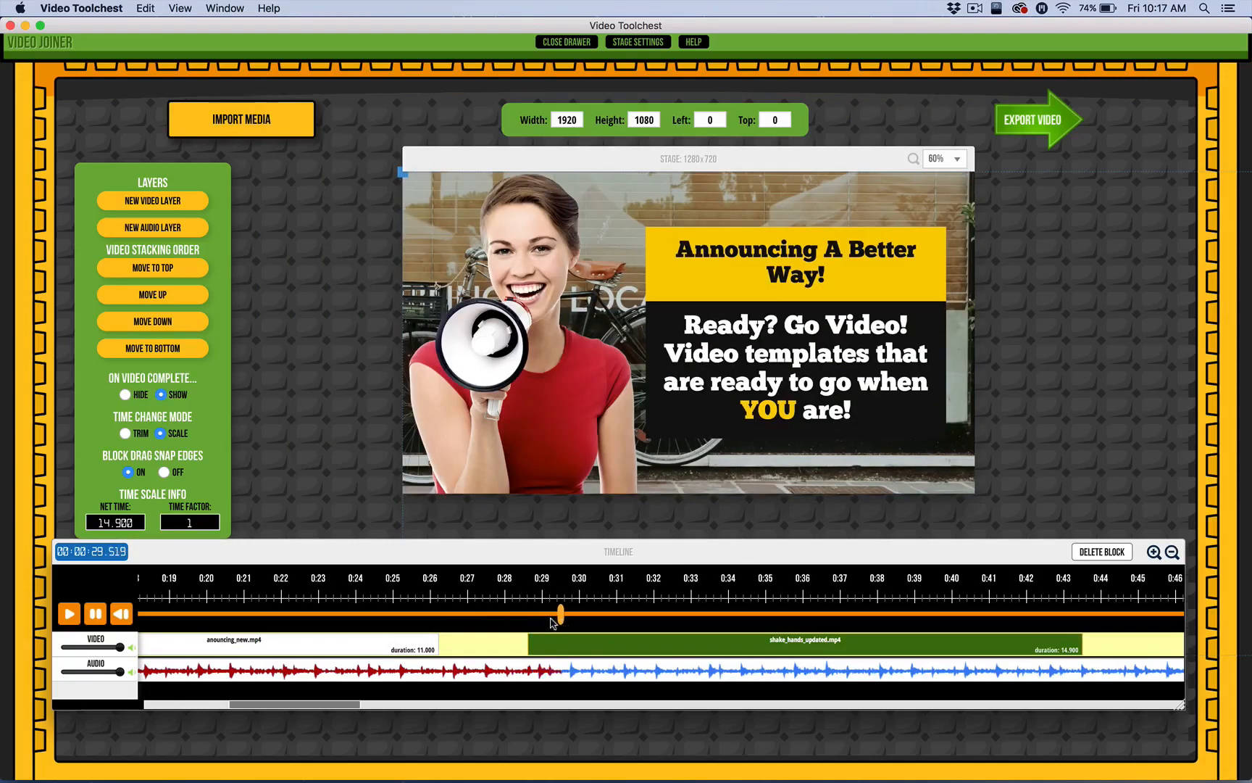
drag(564, 619, 515, 617)
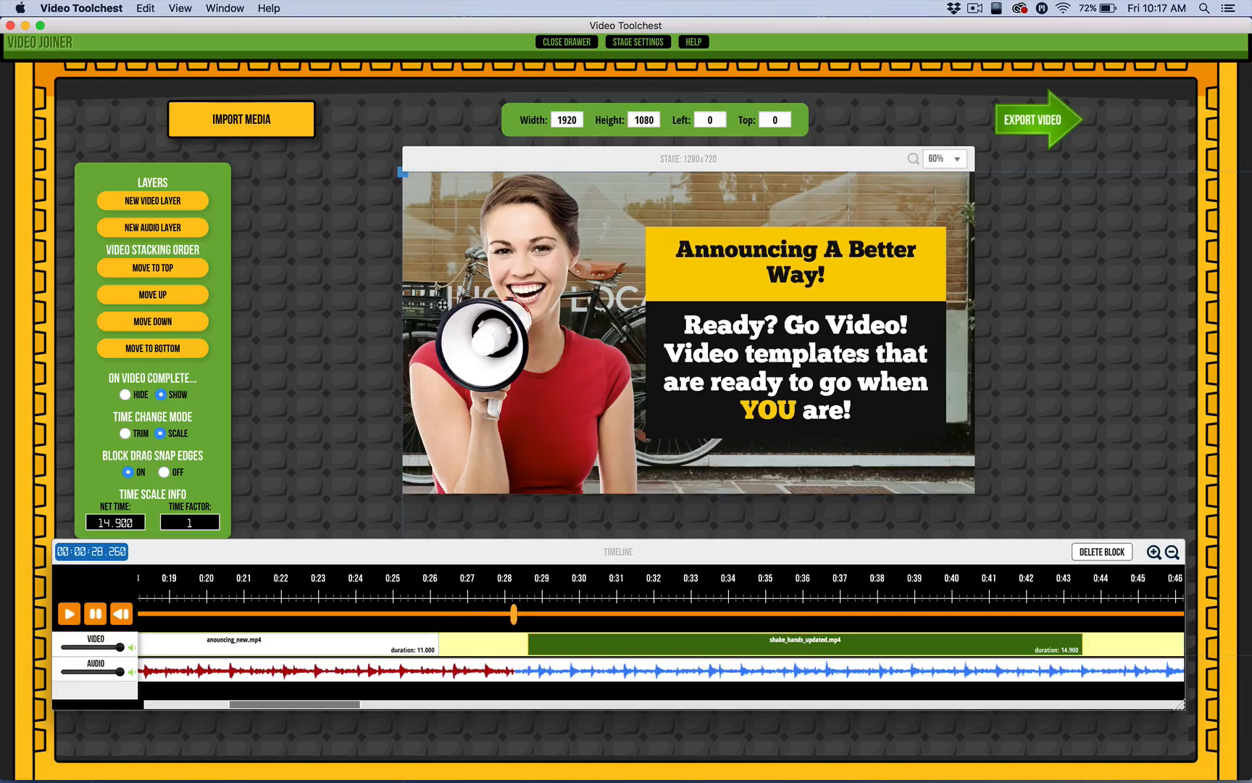
click(513, 615)
drag(513, 615, 563, 616)
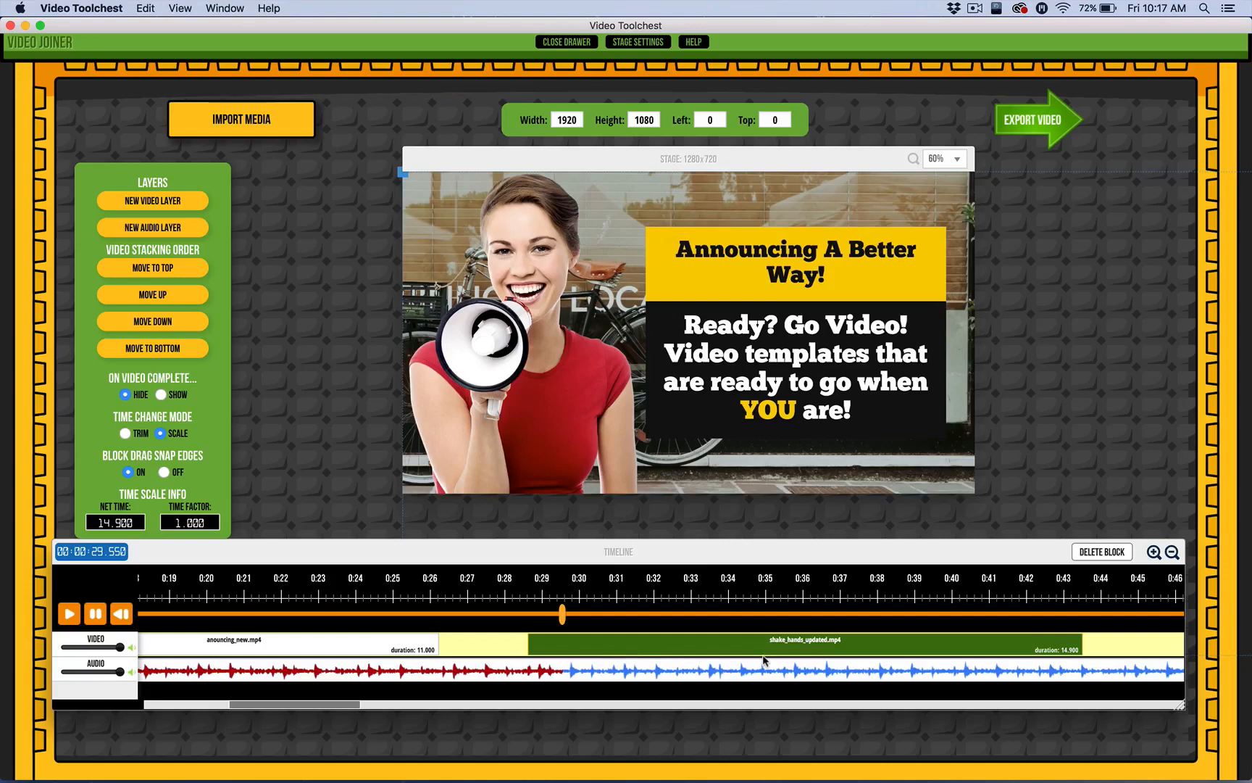
Review the stage dimensions, background color and audio fade settings, and close them without changes
click(642, 42)
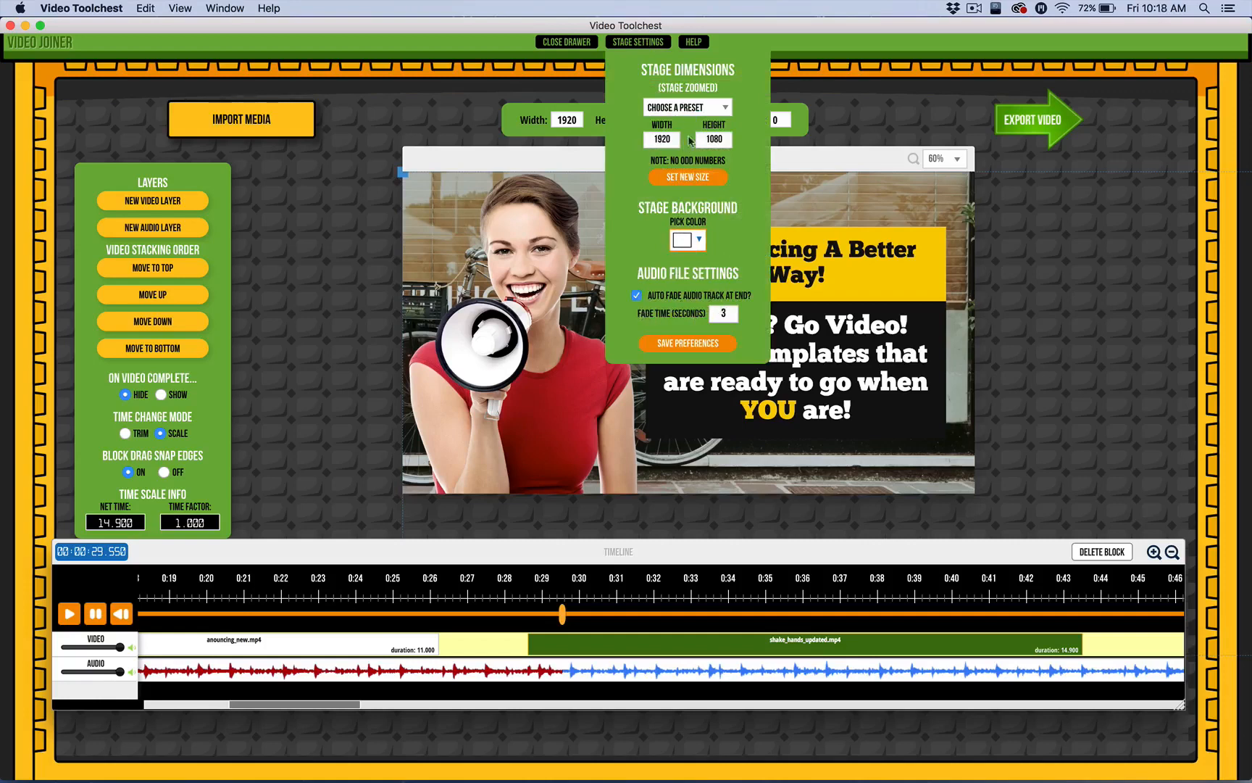
click(625, 47)
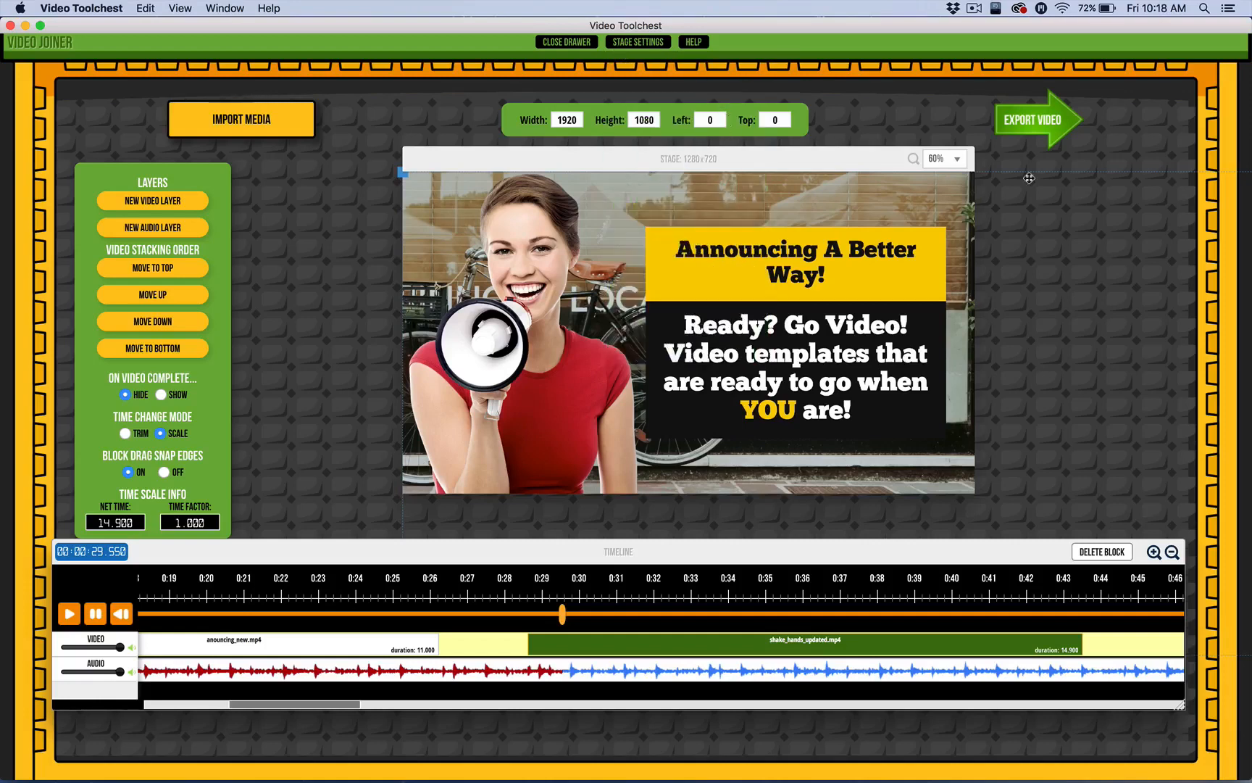
click(1046, 126)
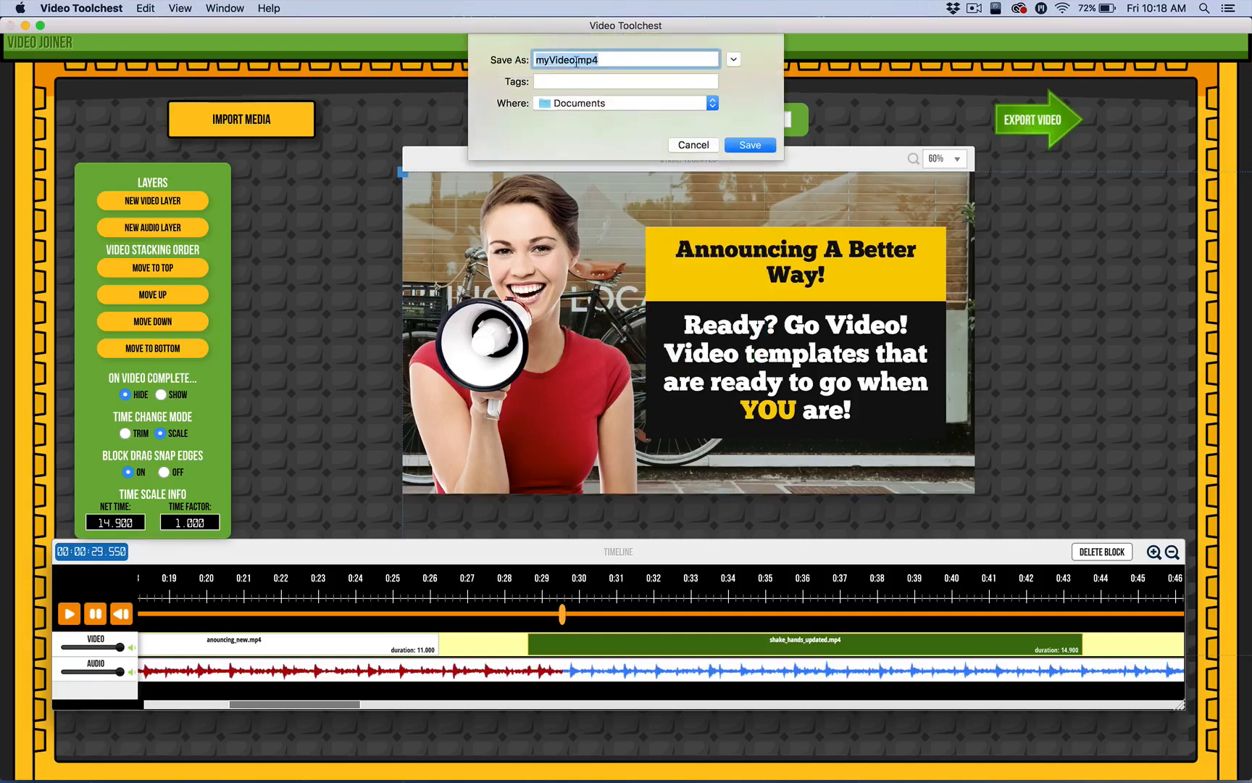
key(Right)
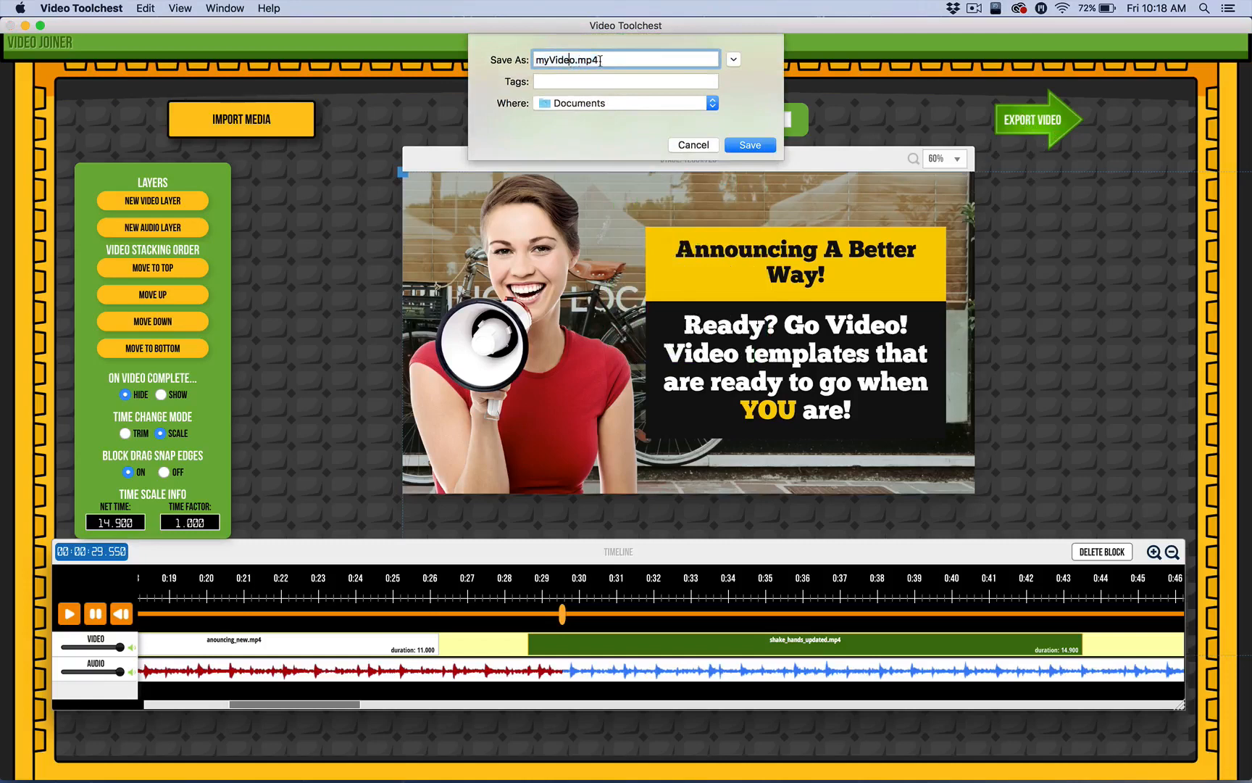
key(super+a)
text(newname.mp4)
click(693, 144)
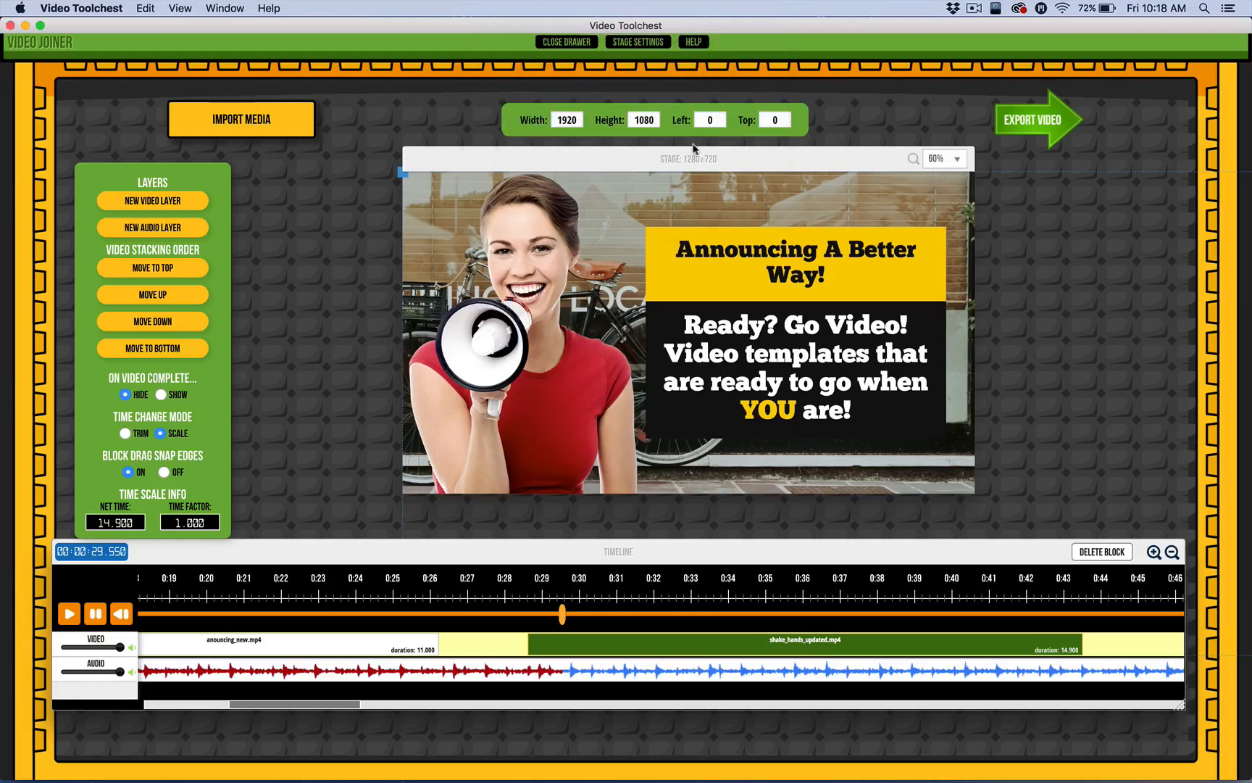